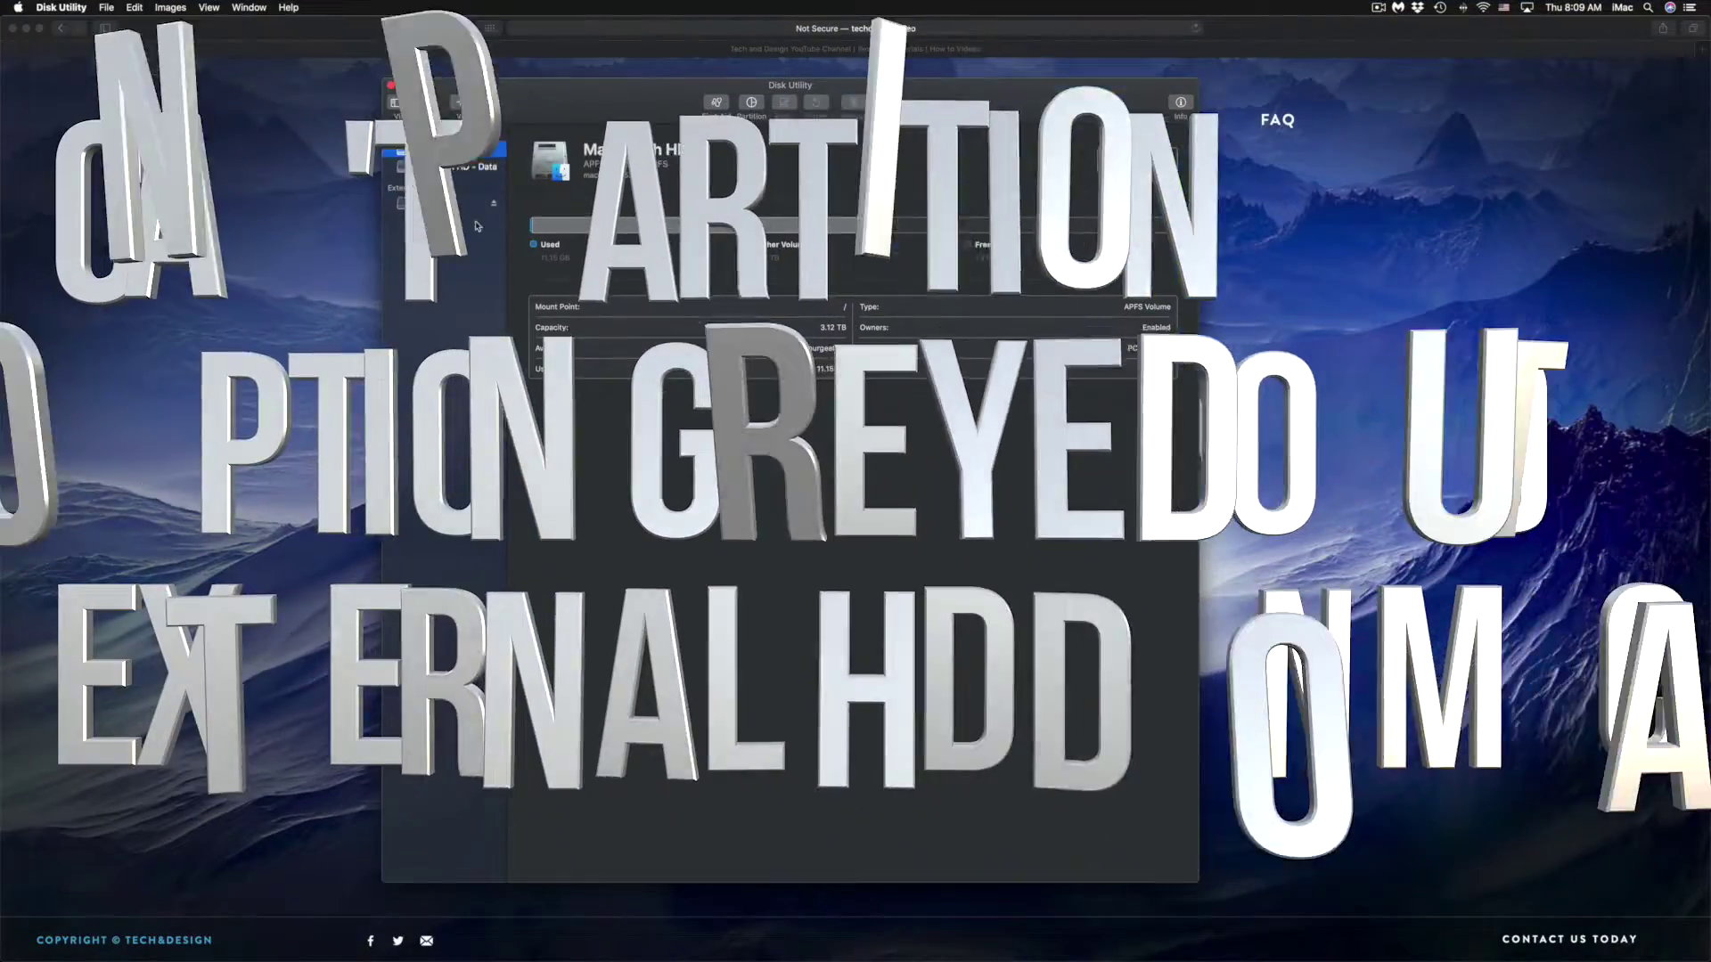
# Select the external 8 TB Untitled volume in the sidebar to see its details.
pyautogui.click(448, 204)
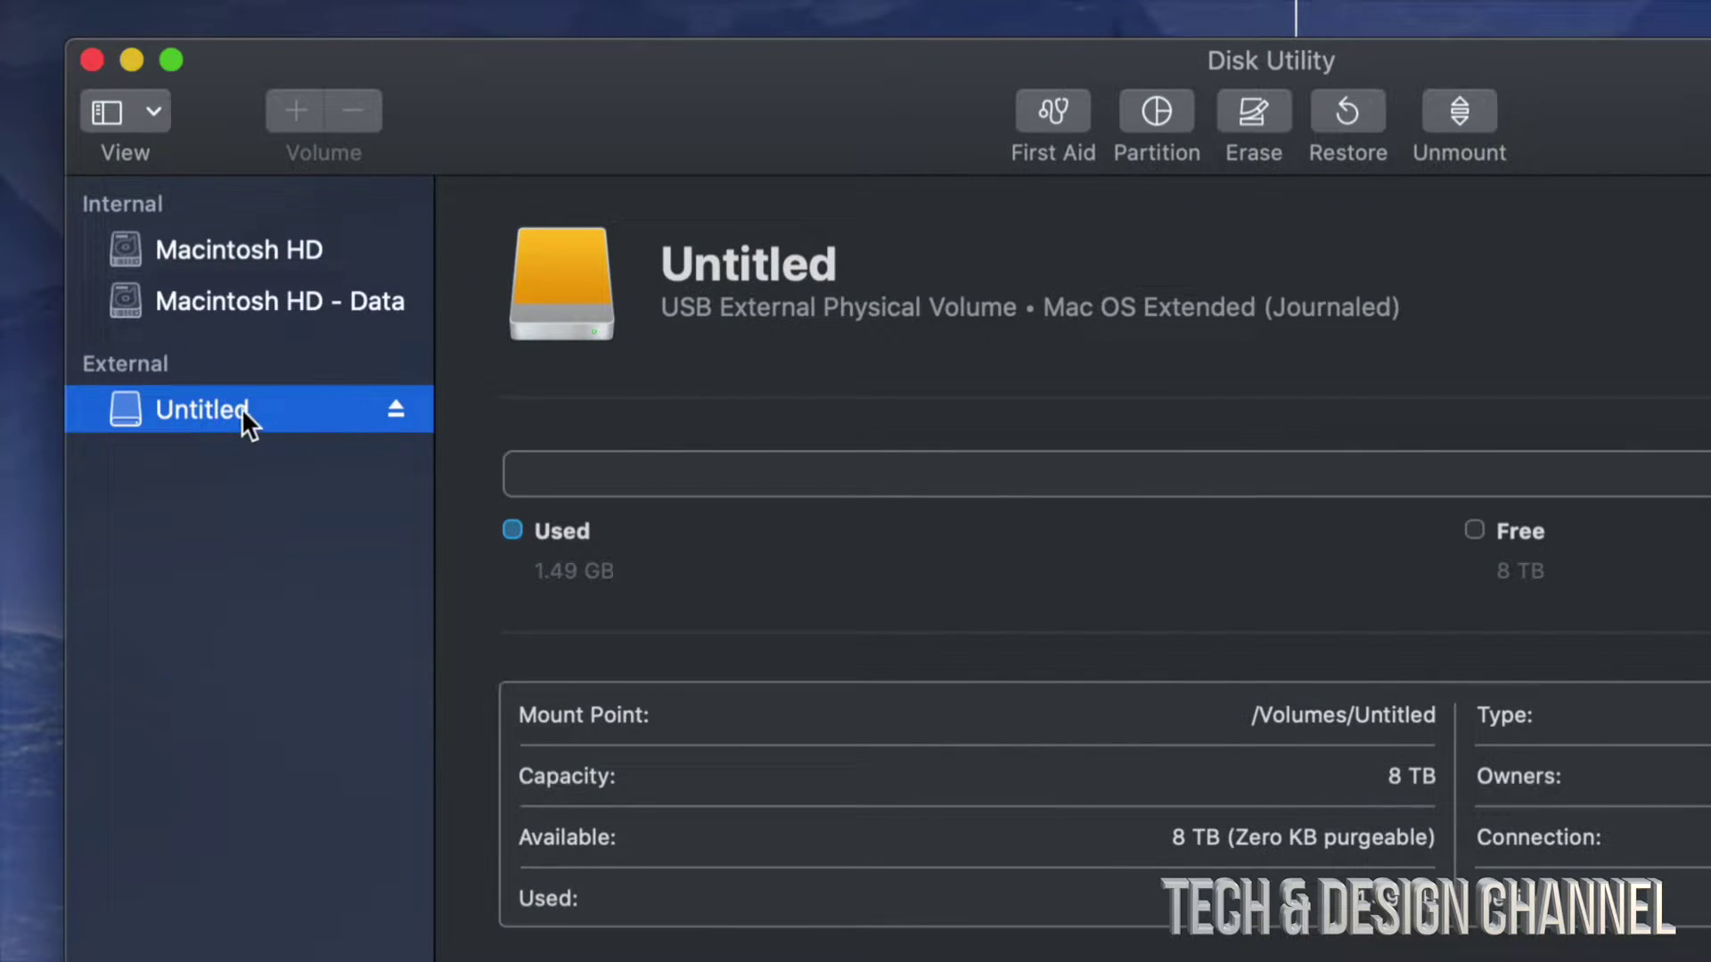
# Show all devices in the sidebar and select the WD Elements 25A3 Media drive.
pyautogui.click(151, 114)
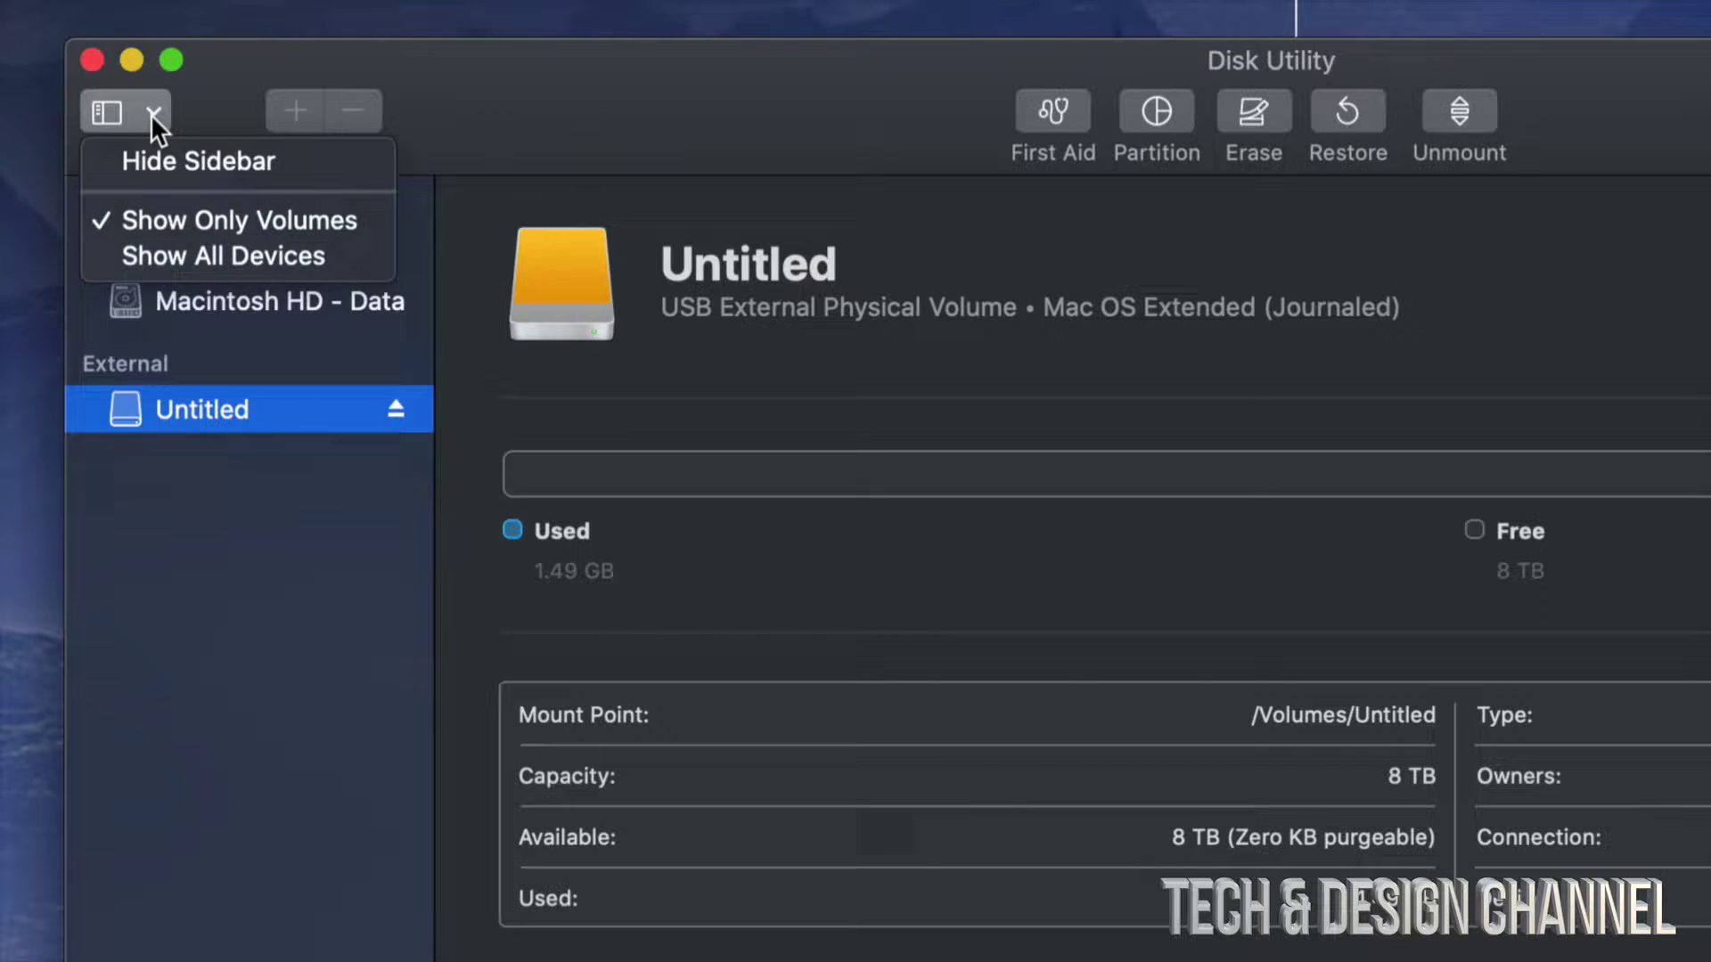
pyautogui.click(267, 261)
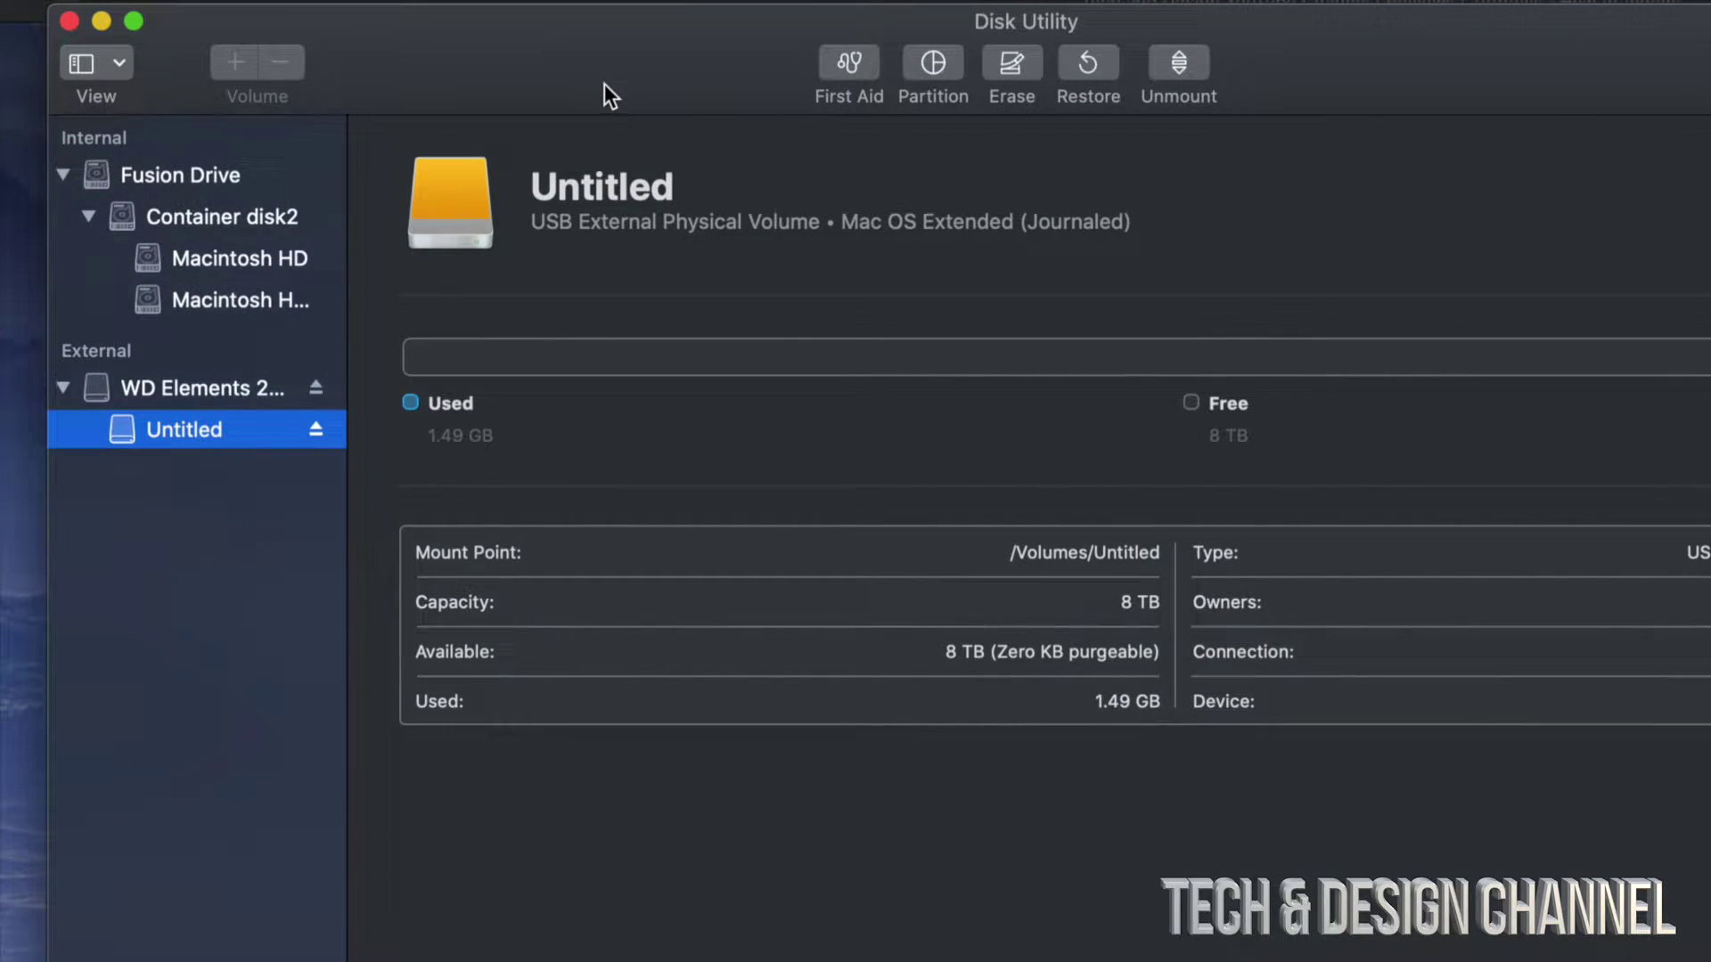
pyautogui.click(153, 385)
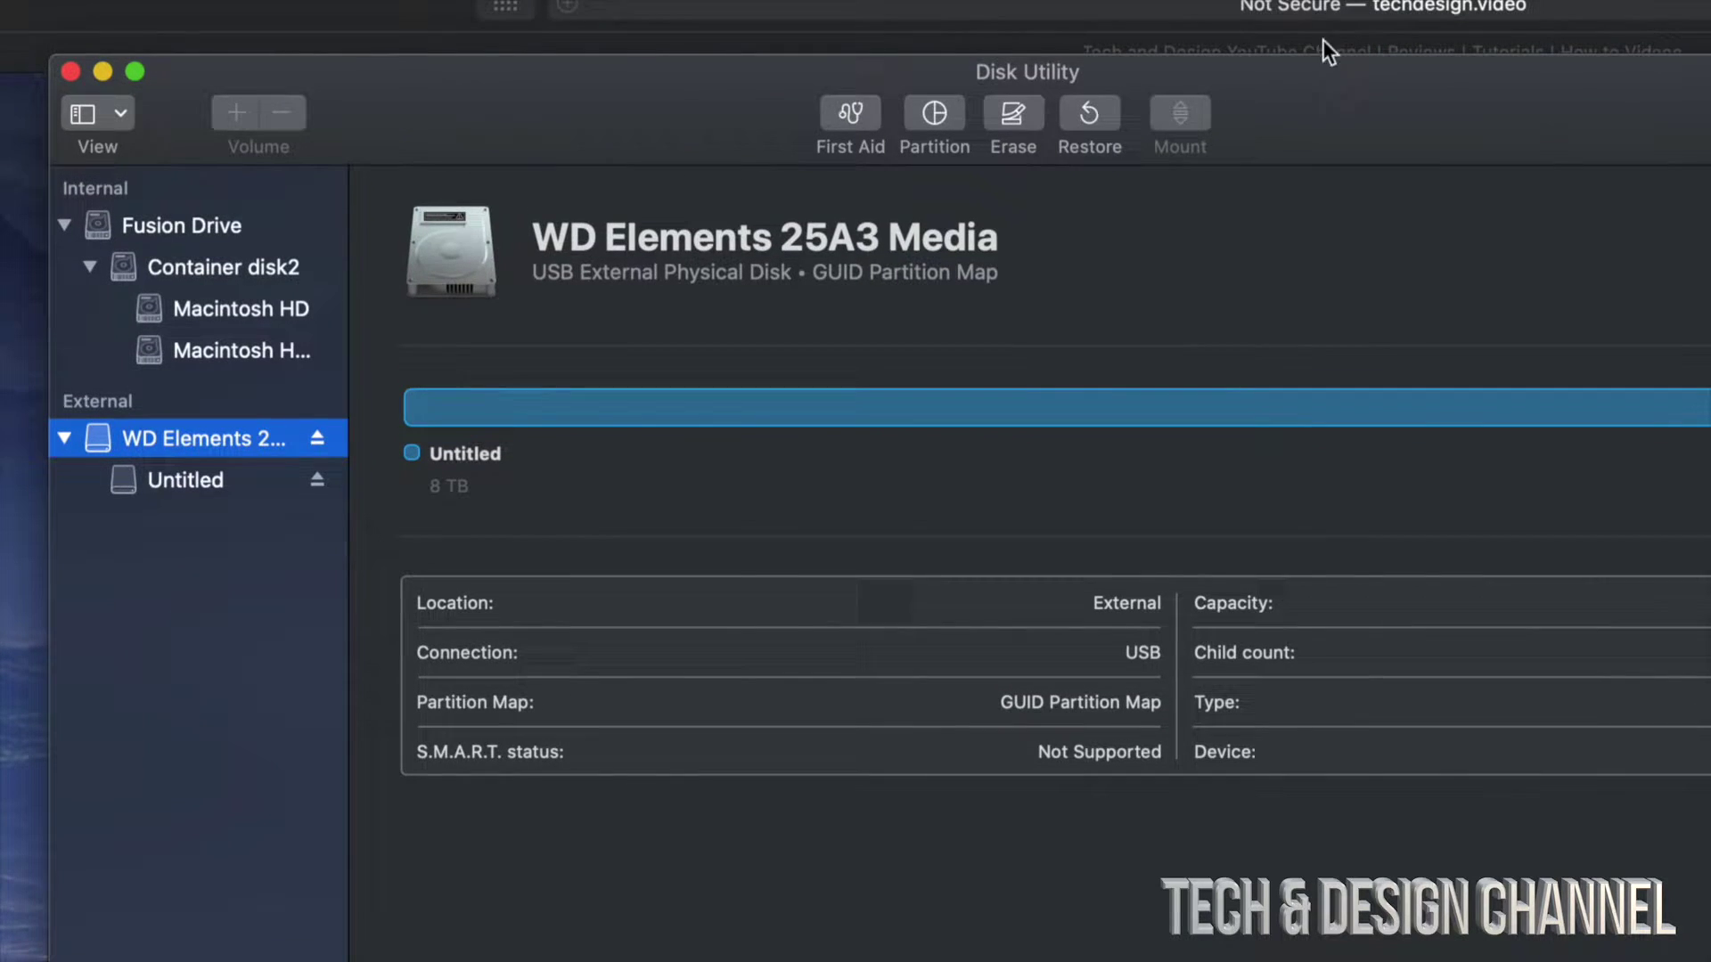
# Start erasing the WD Elements drive and keep the scheme at GUID Partition Map.
pyautogui.click(1013, 113)
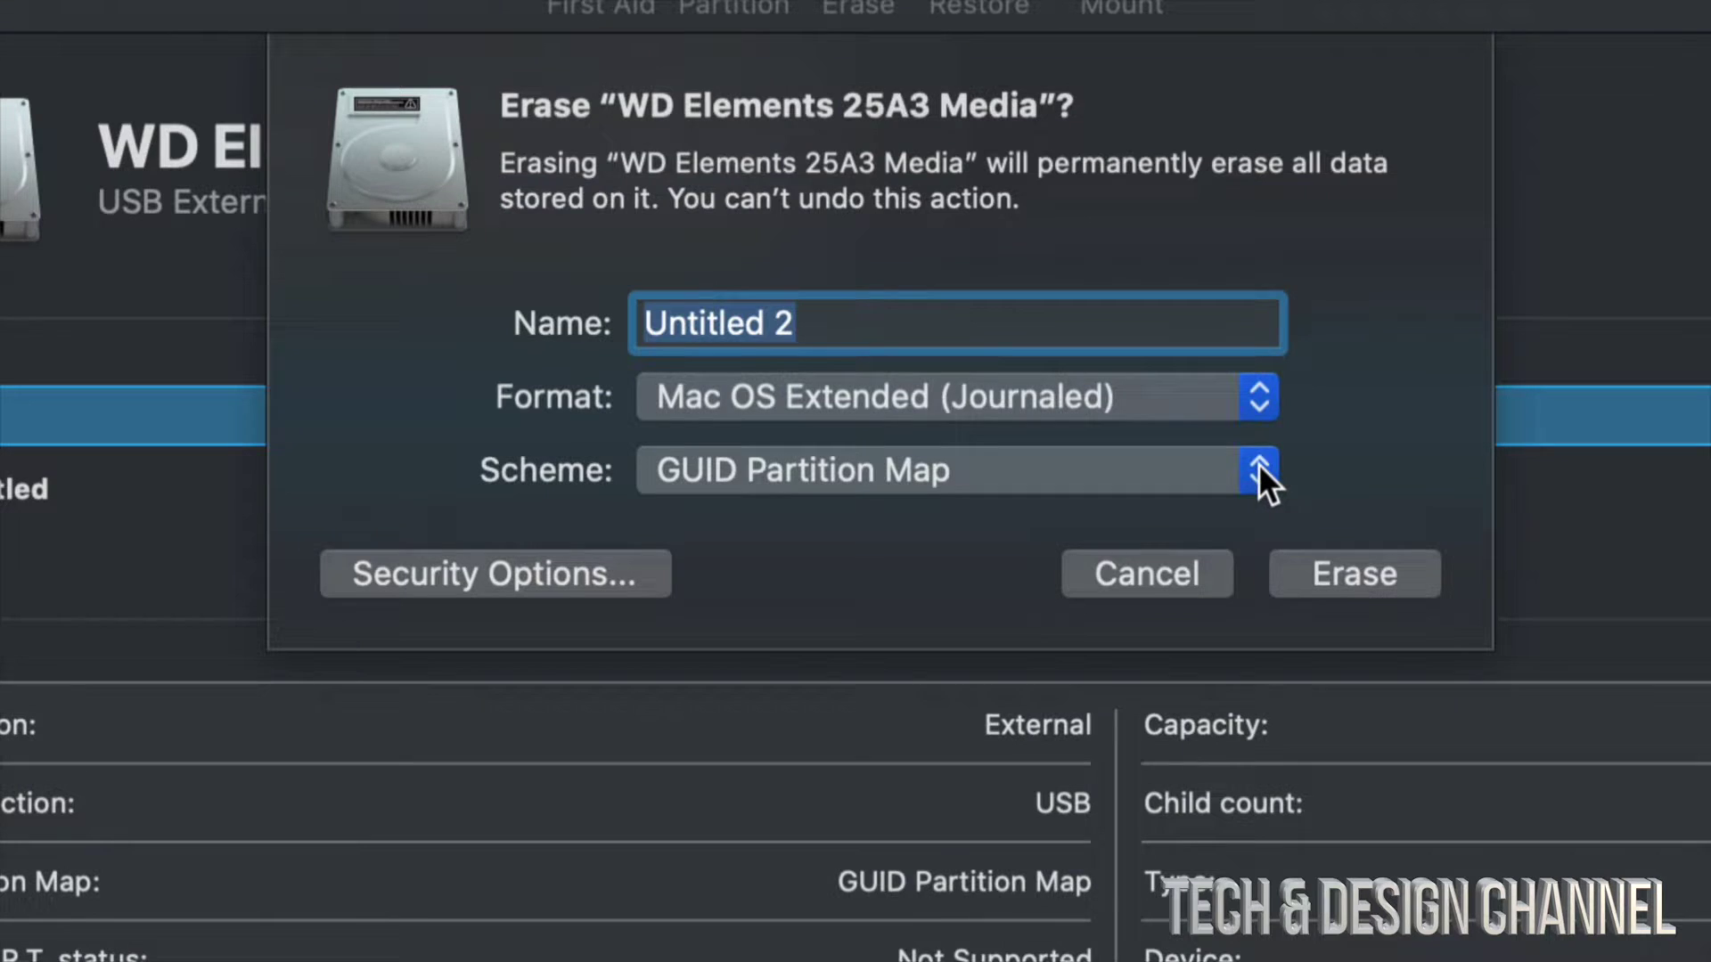
pyautogui.click(1258, 467)
pyautogui.click(966, 515)
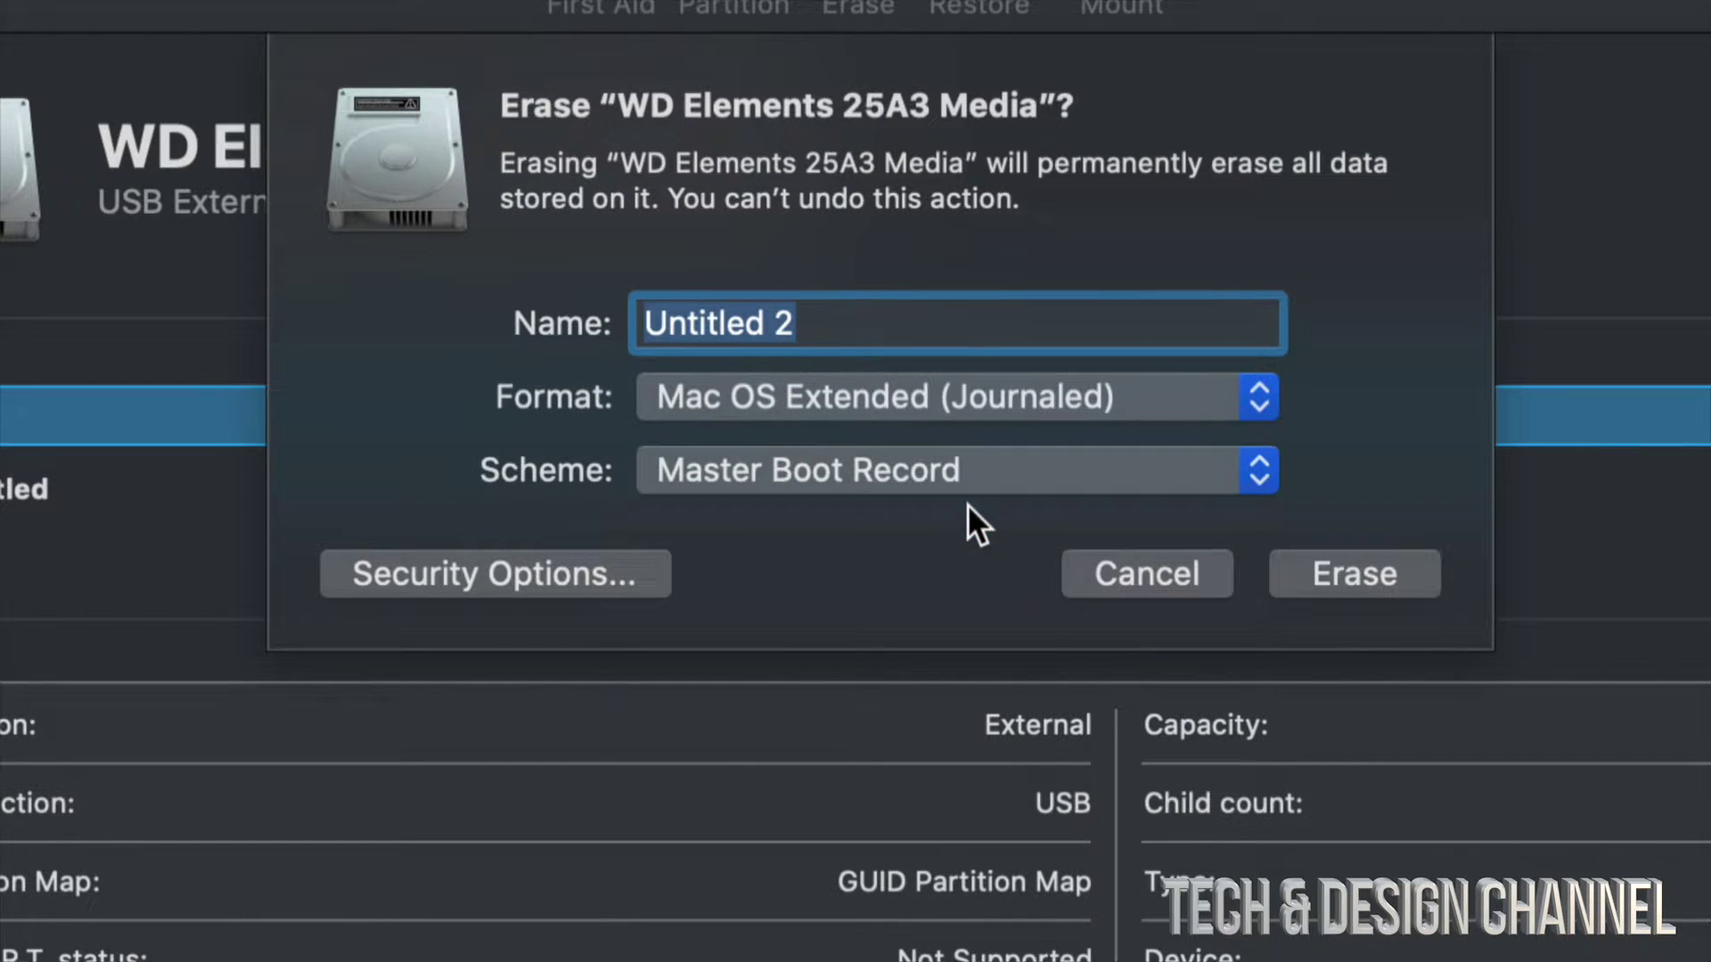
pyautogui.click(941, 478)
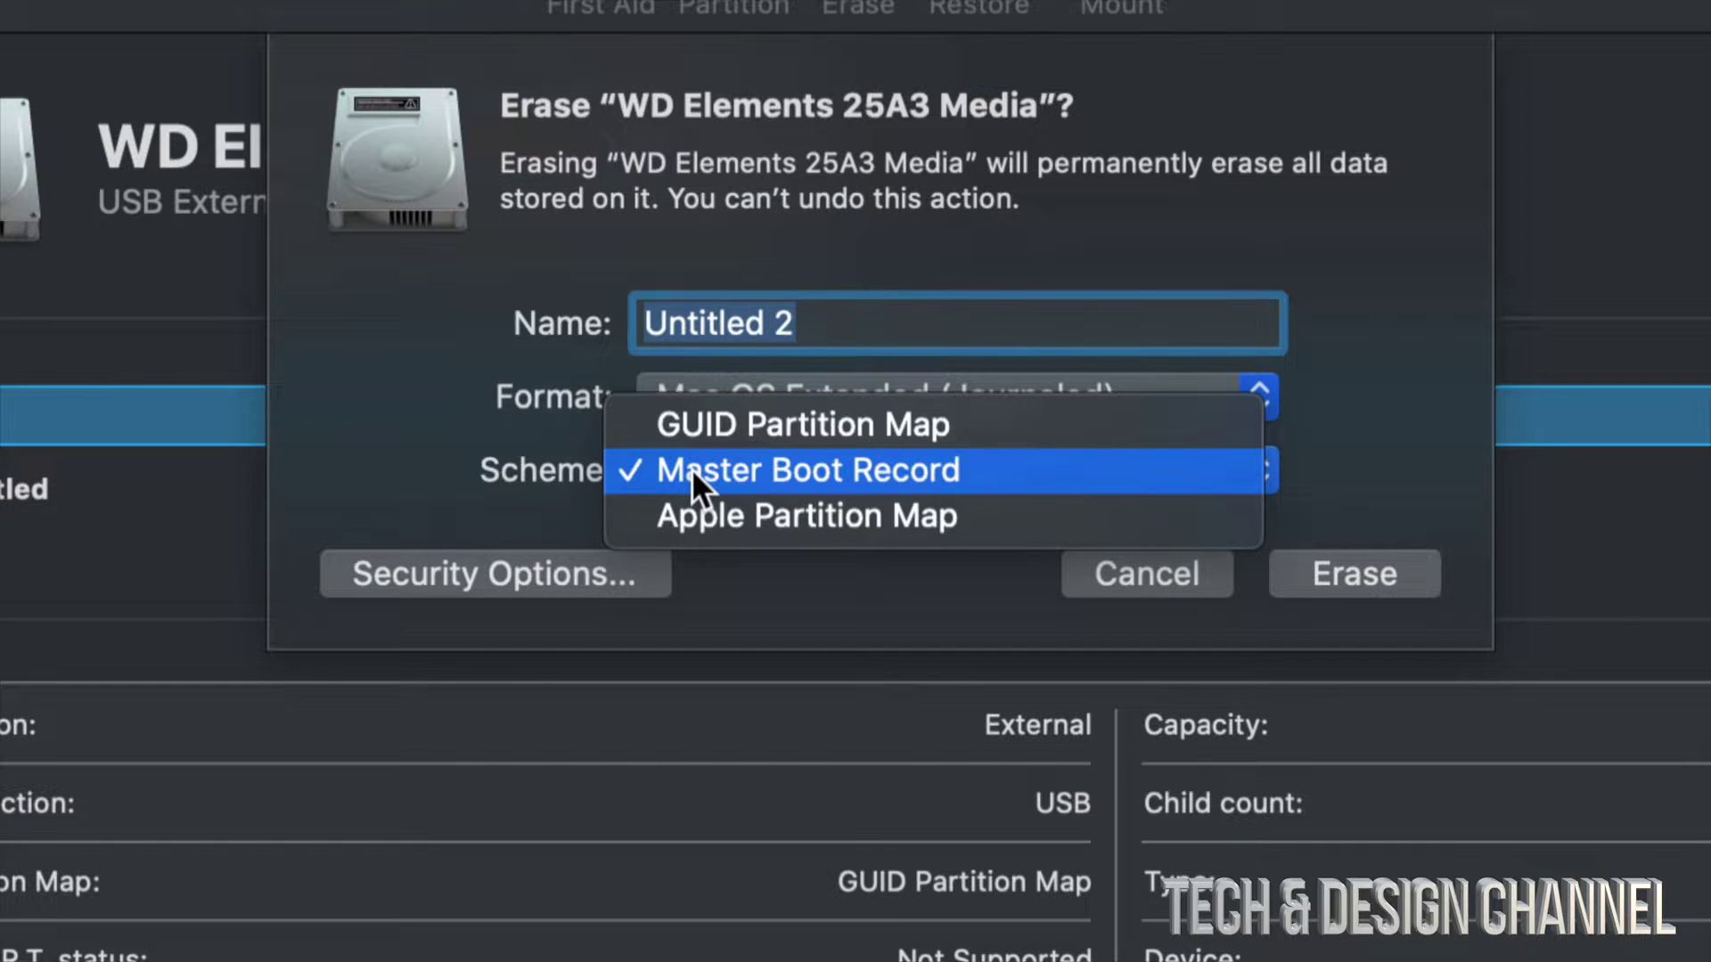
pyautogui.click(815, 433)
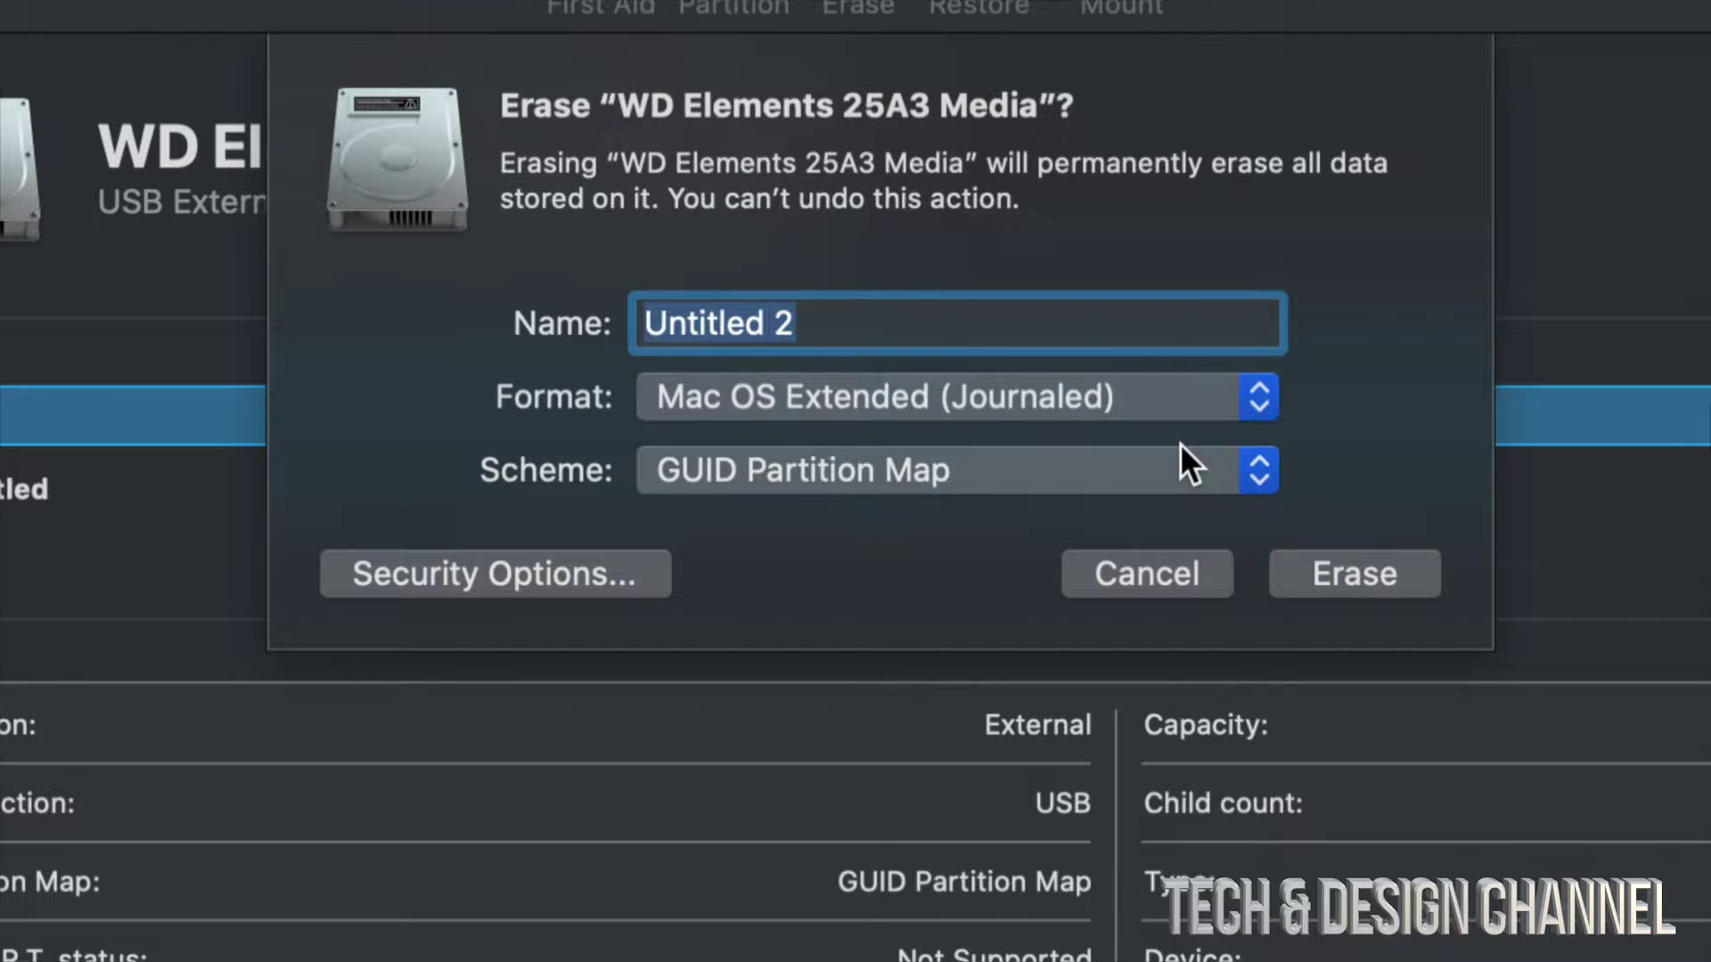
# Set the format to ExFAT, erase the drive, and dismiss the completion report.
pyautogui.click(1214, 399)
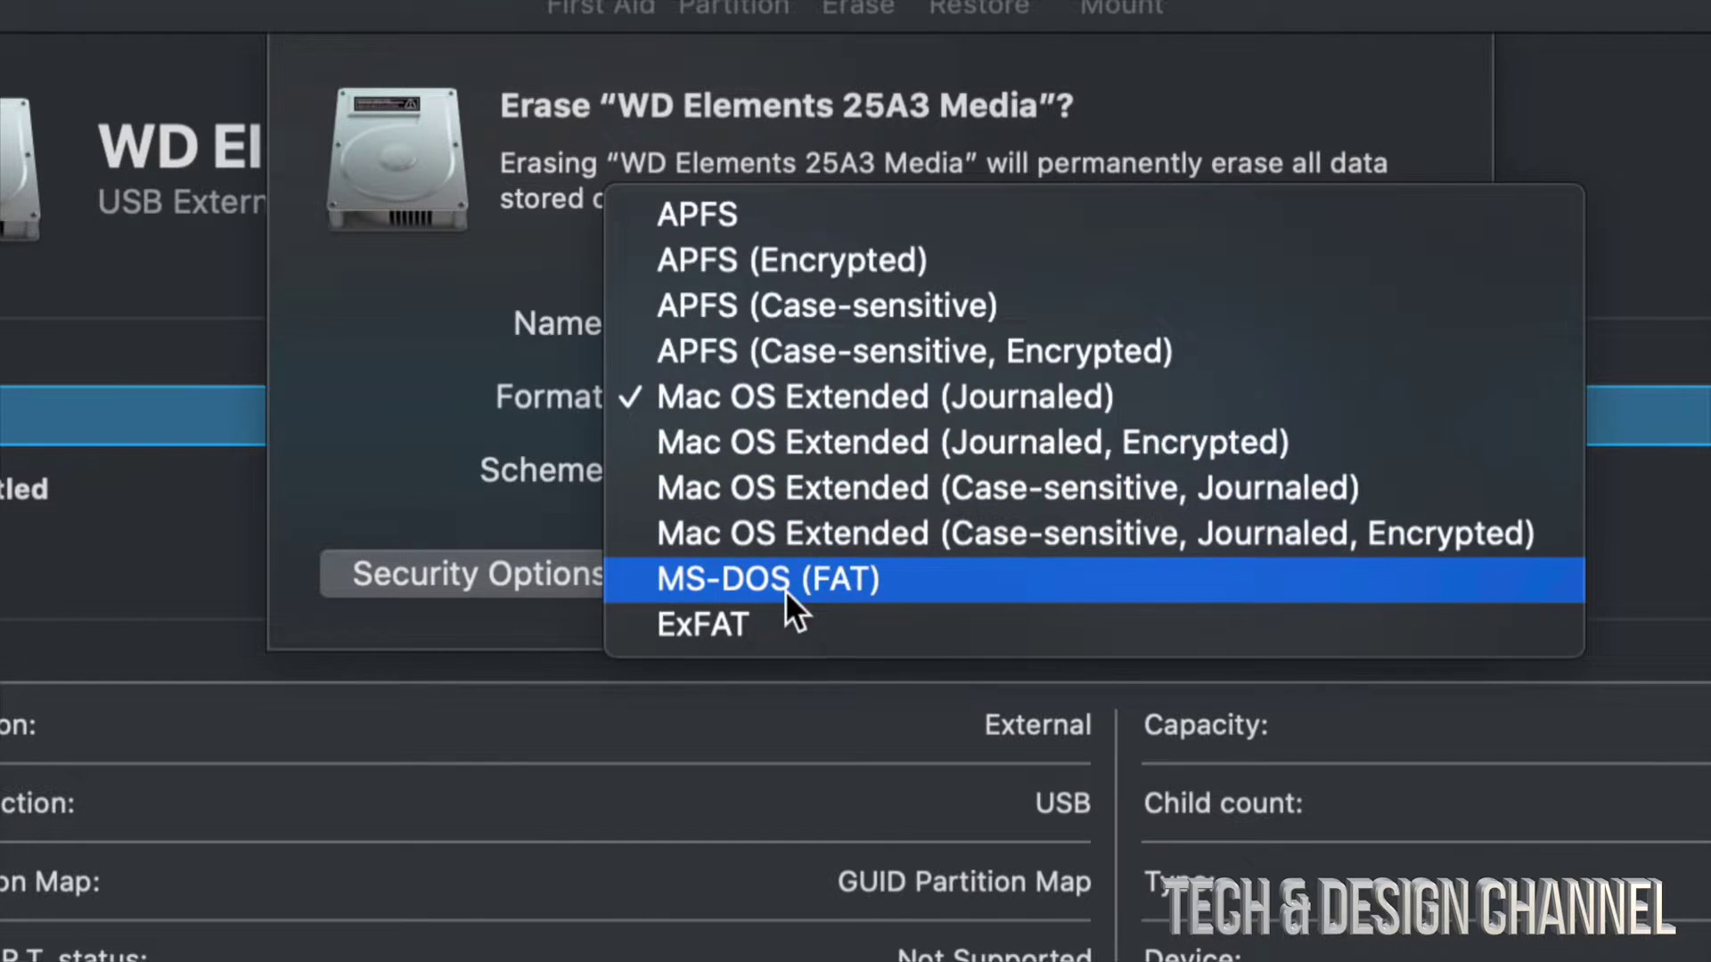
pyautogui.click(753, 609)
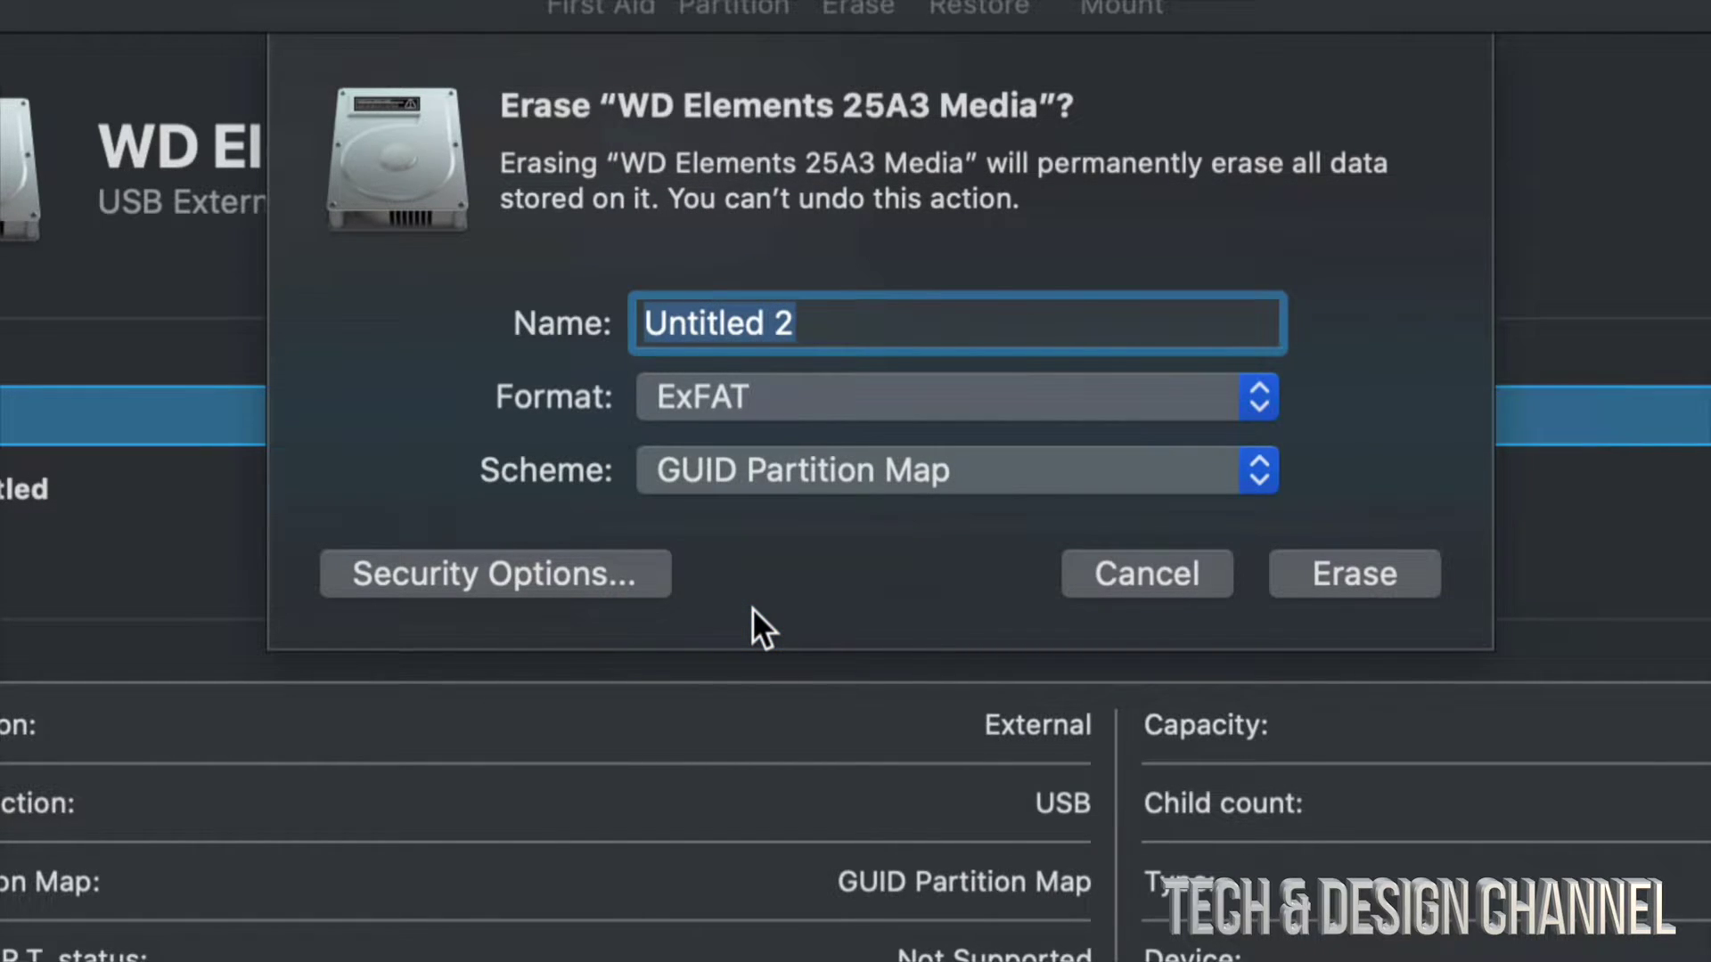
pyautogui.click(805, 394)
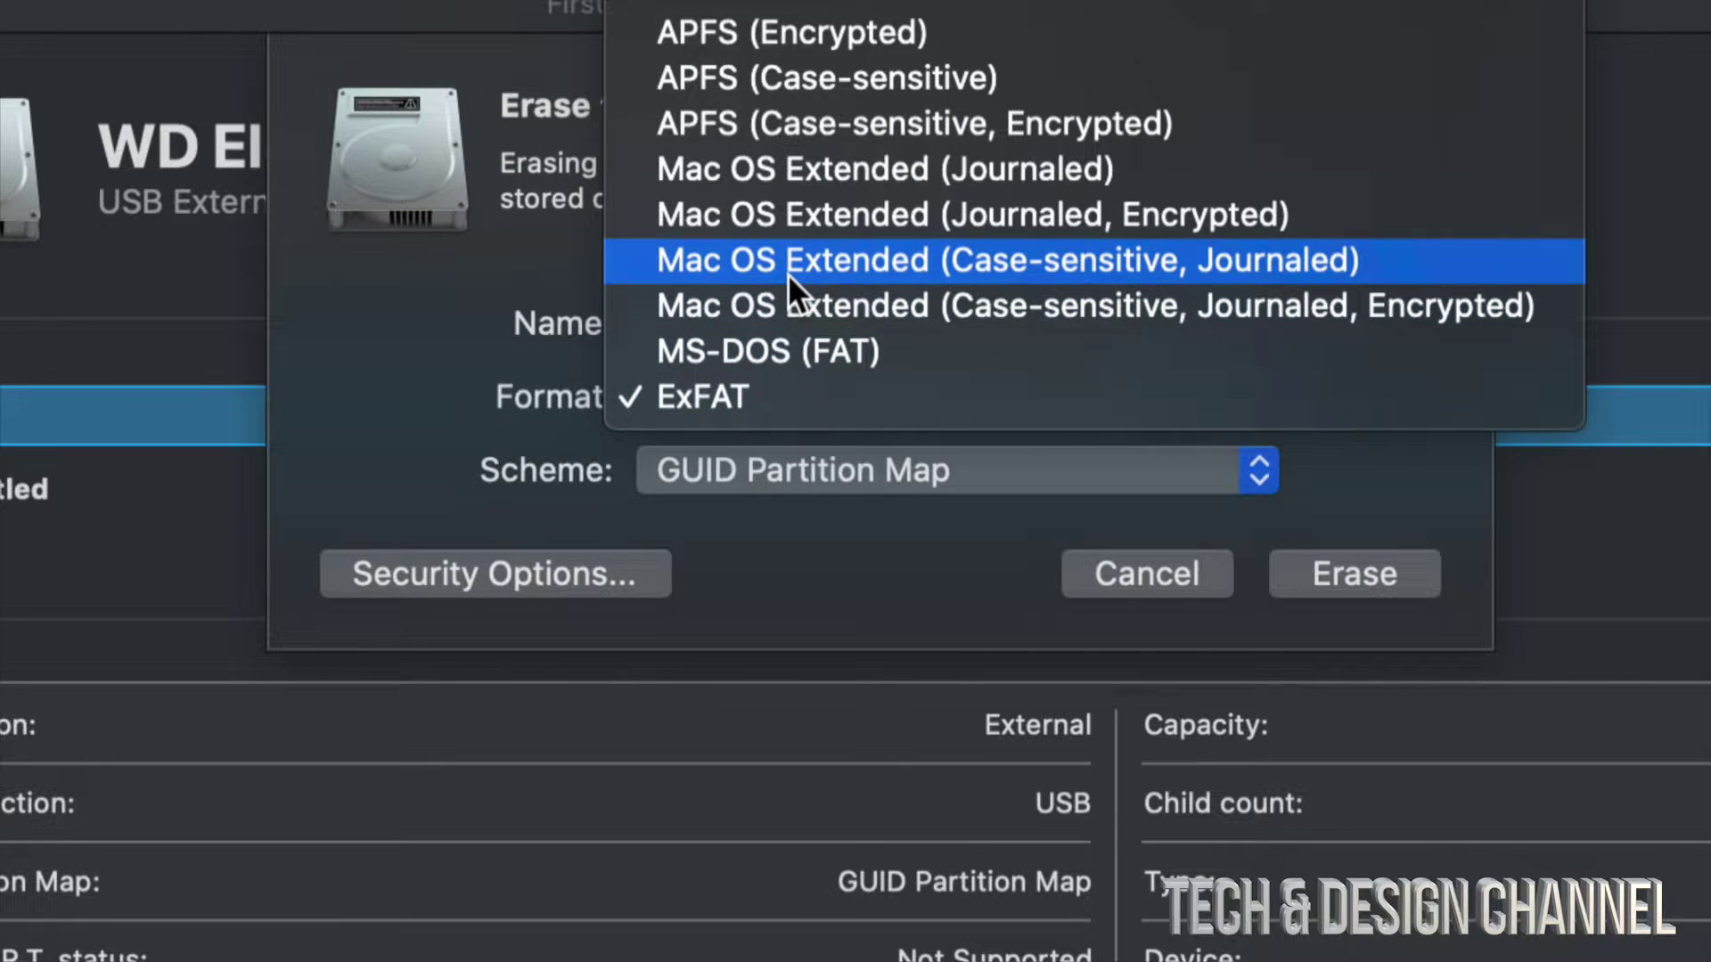
pyautogui.click(977, 169)
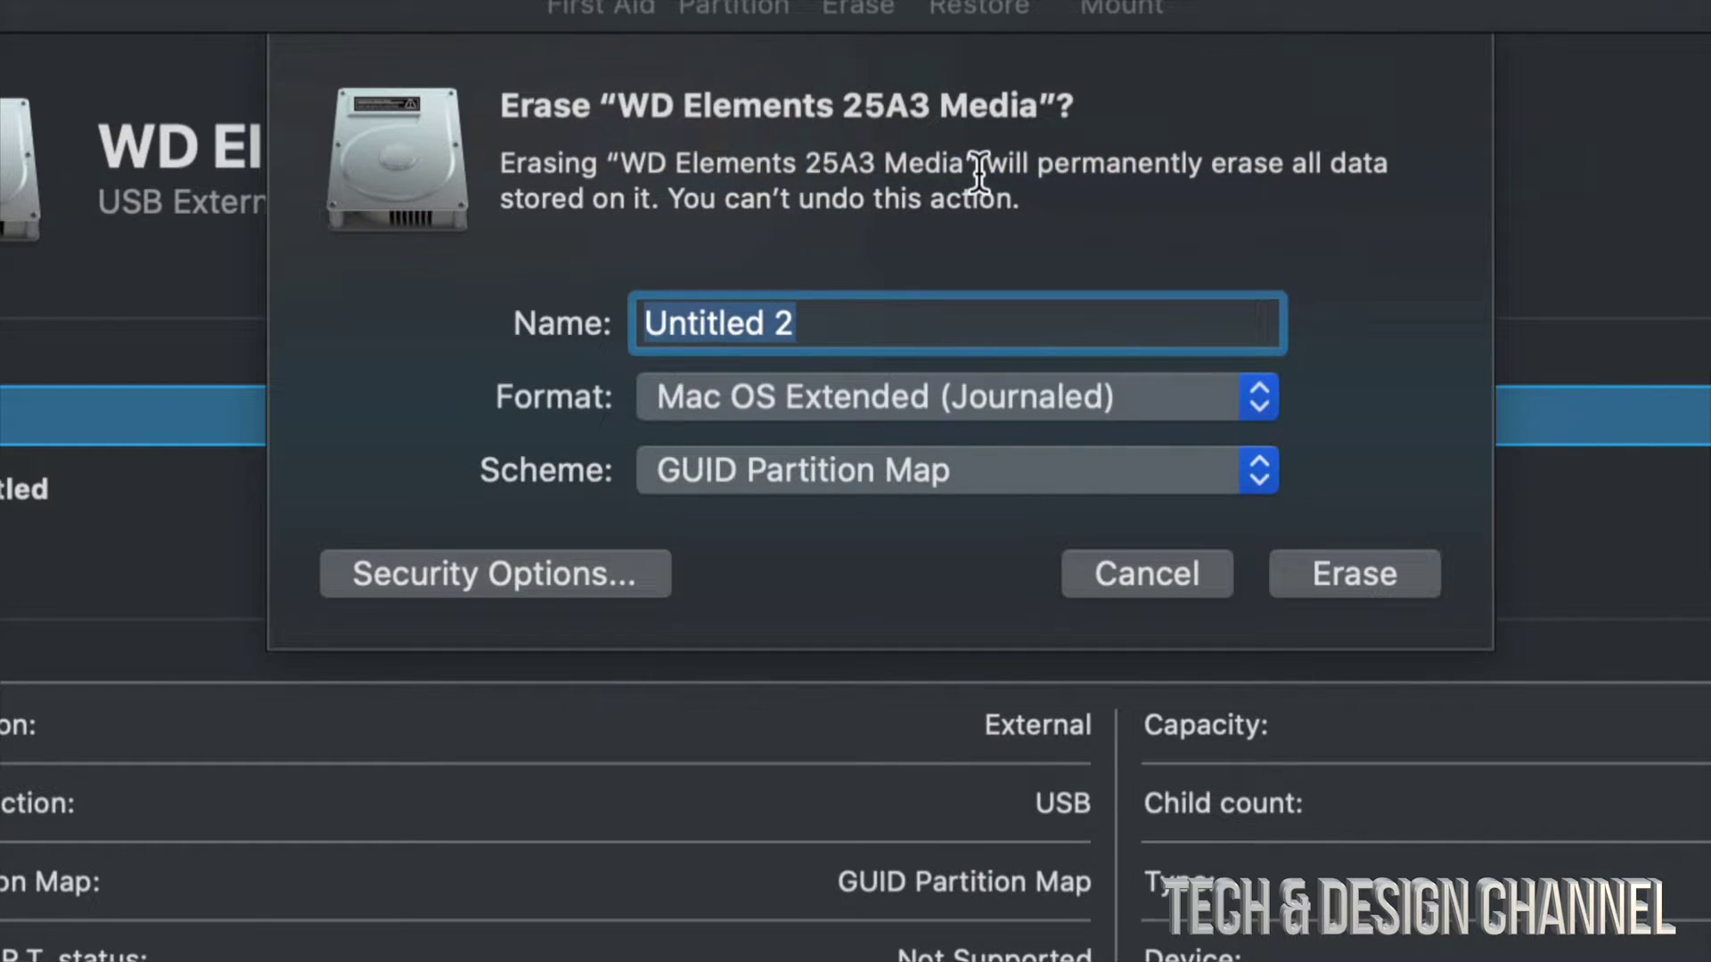
pyautogui.click(1246, 386)
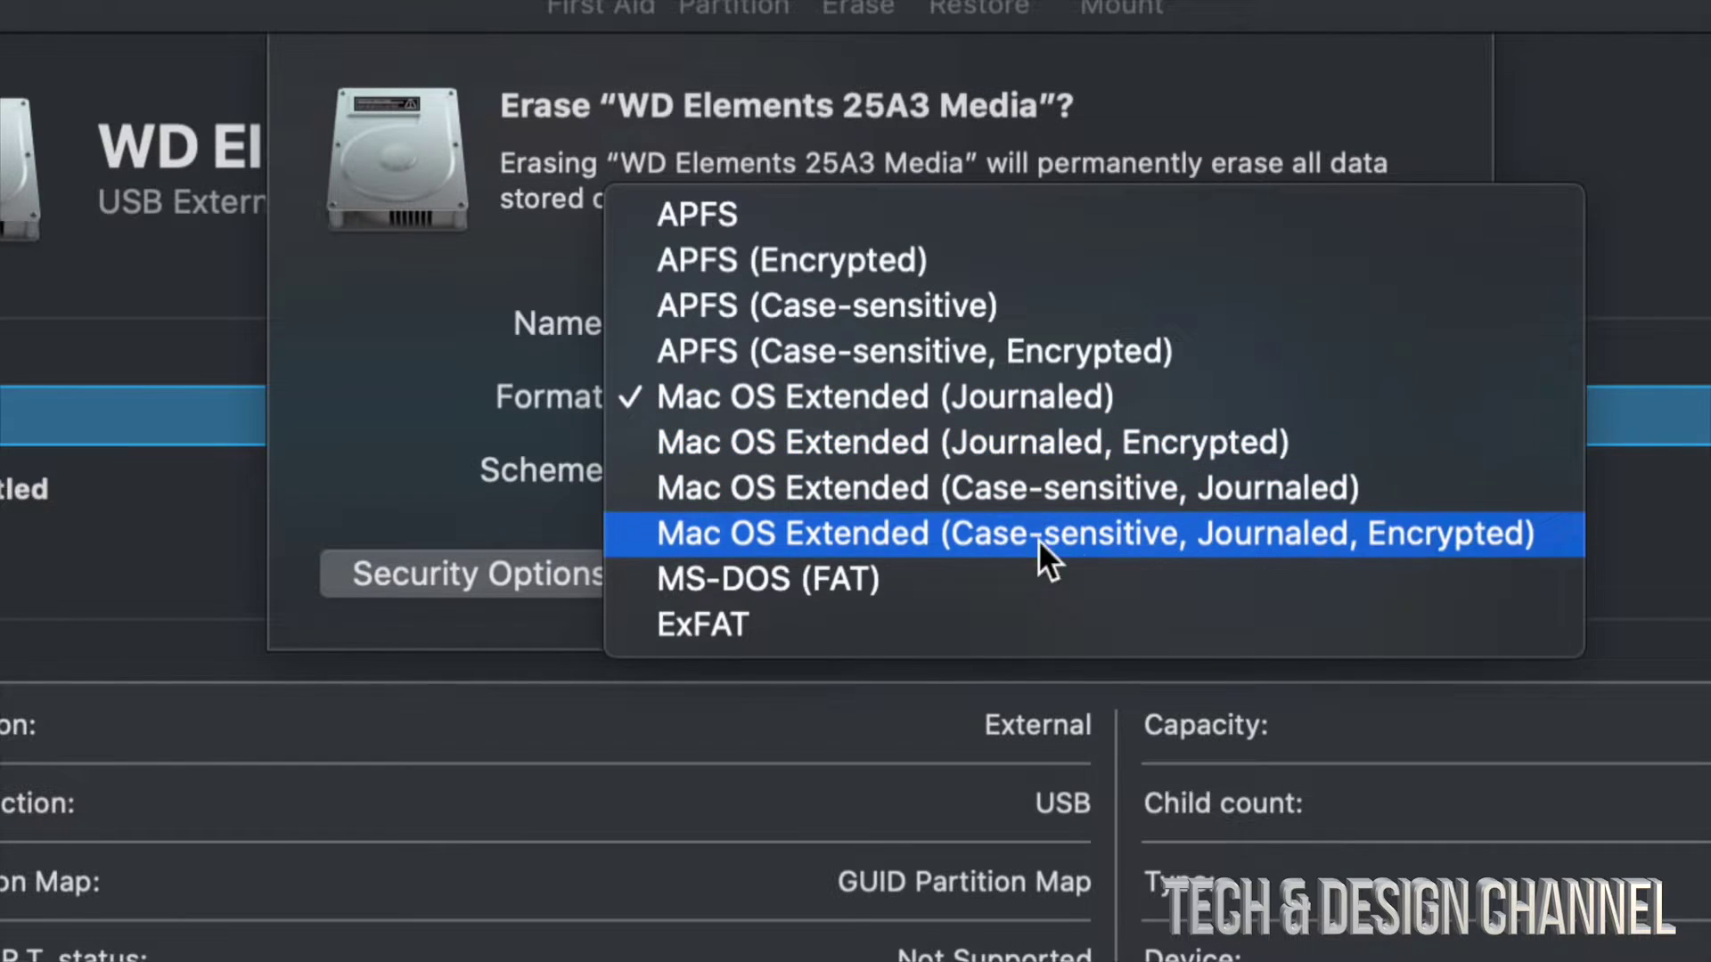
pyautogui.click(779, 626)
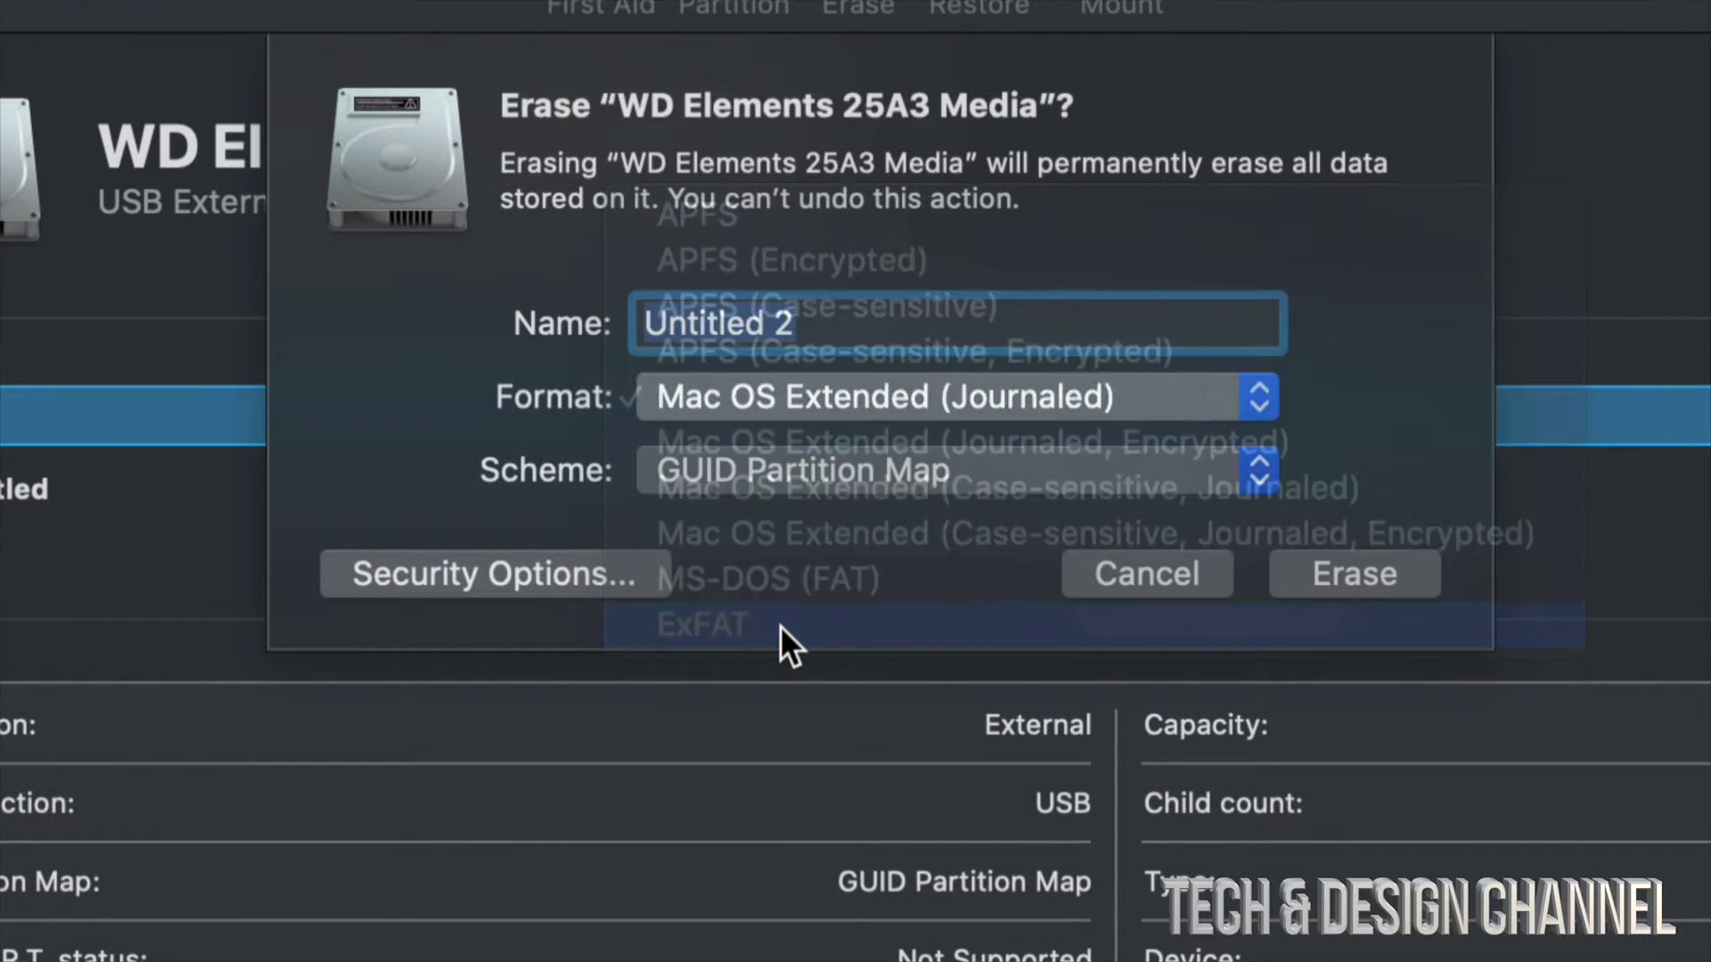
pyautogui.click(1376, 572)
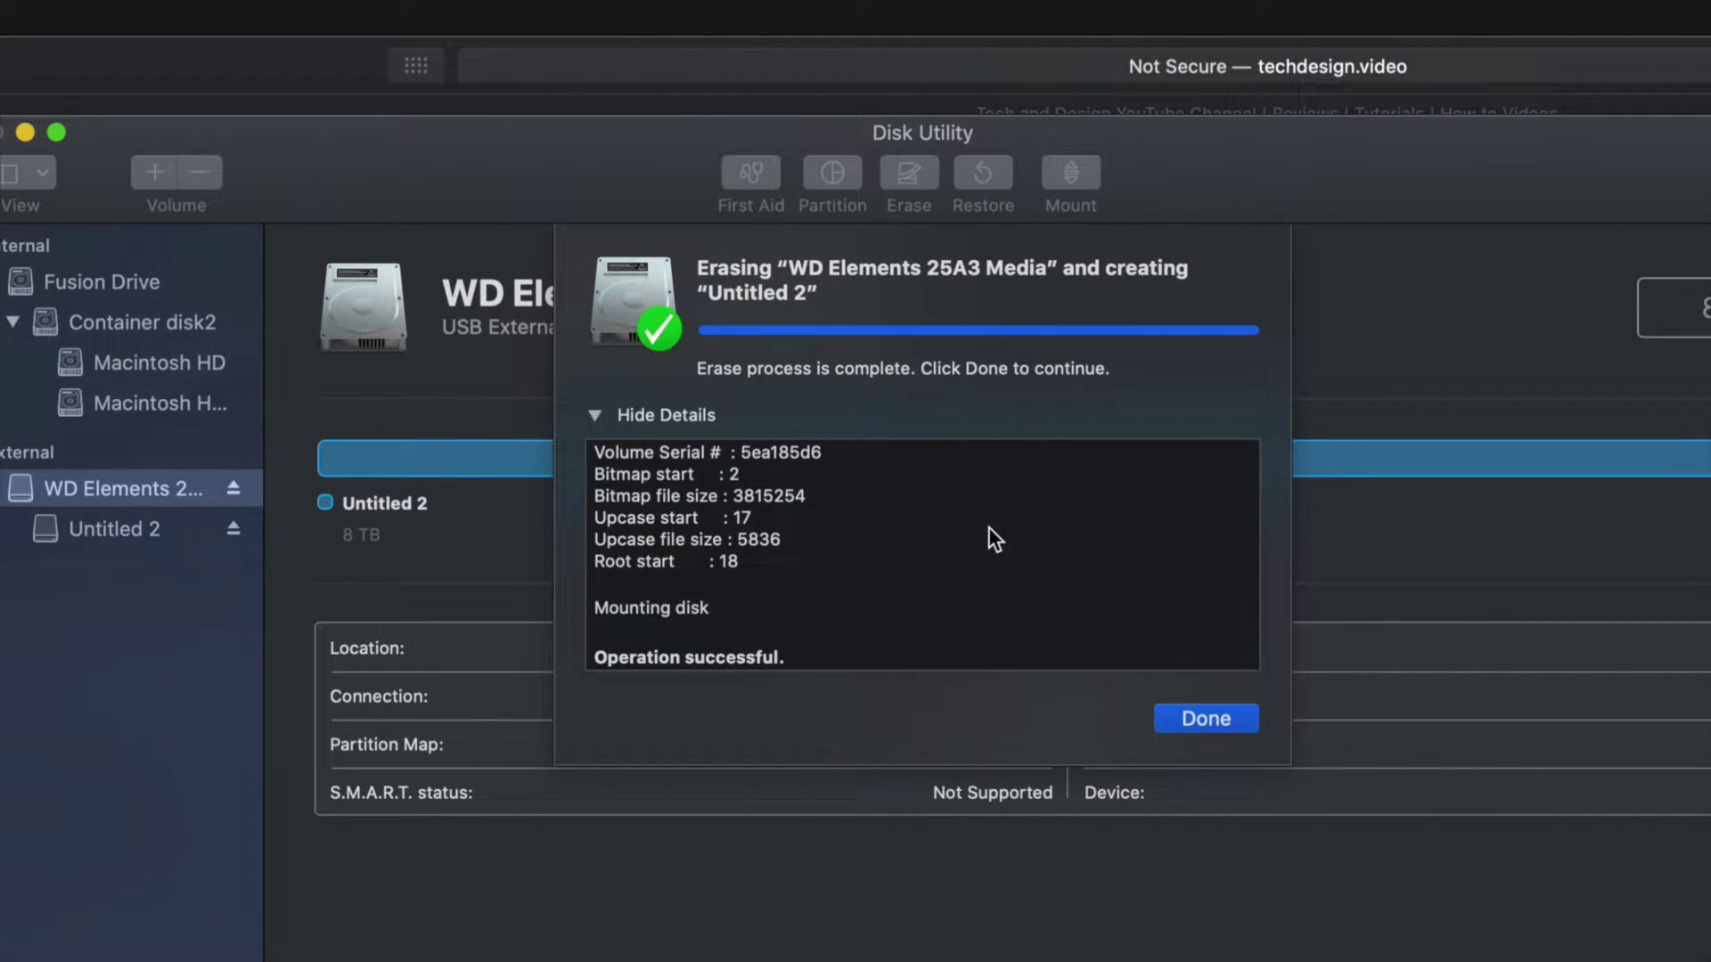
pyautogui.click(1222, 719)
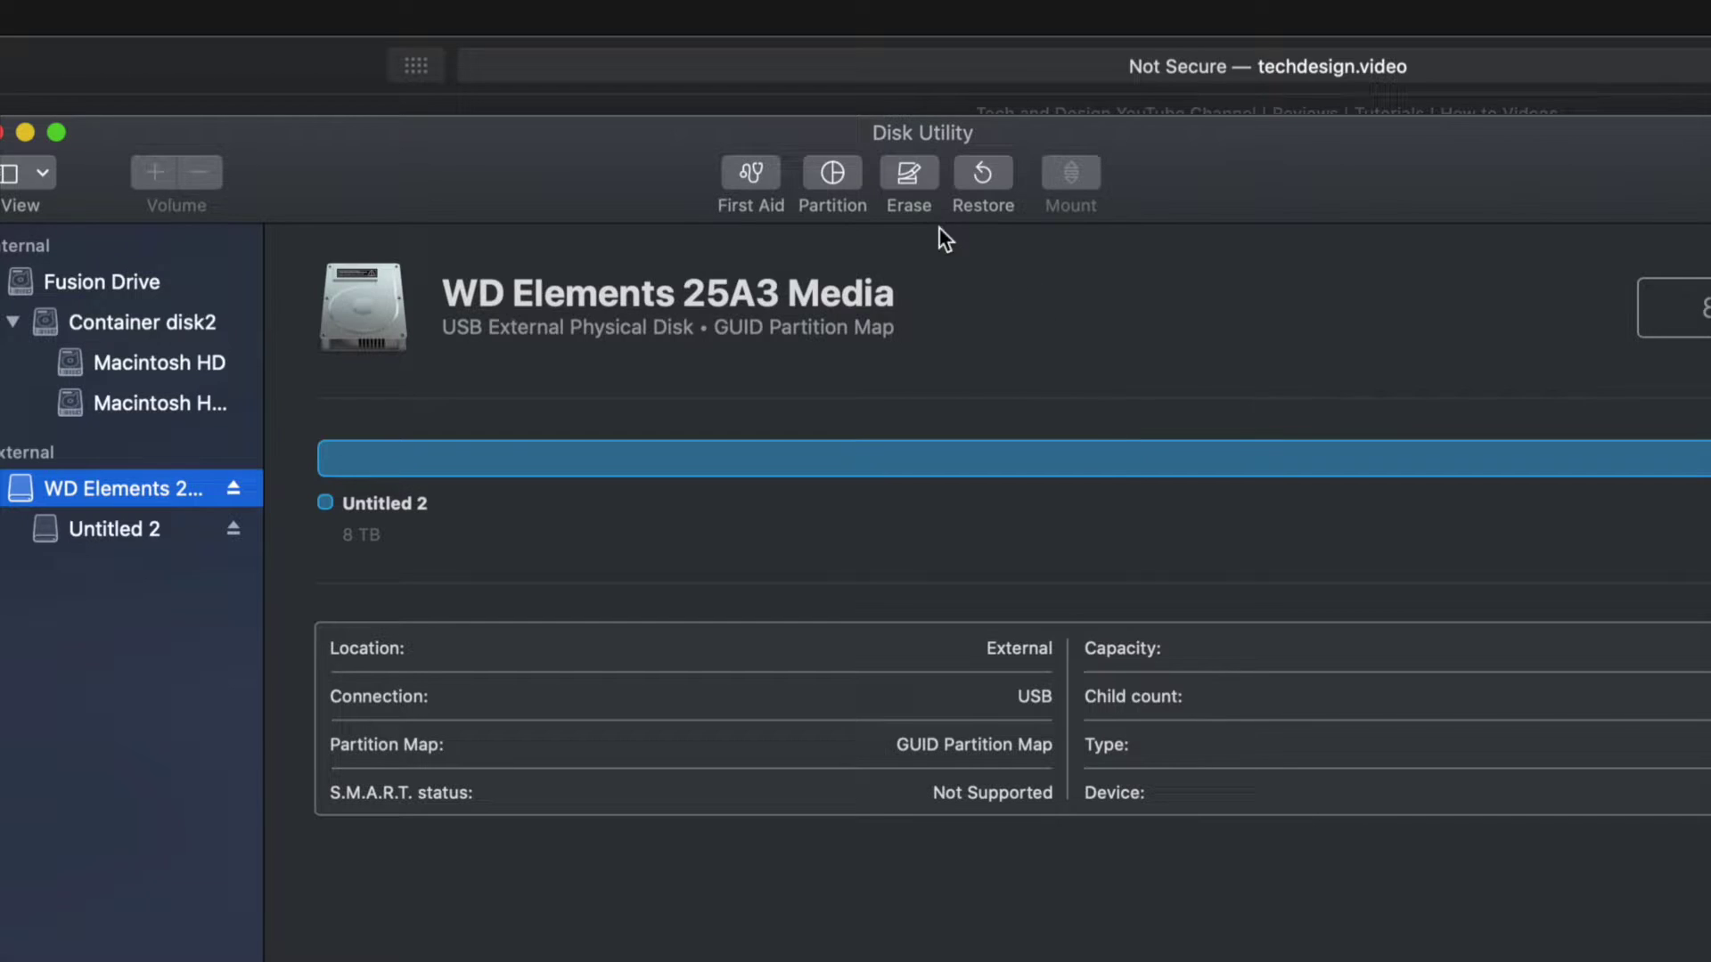
# In the partition layout, use Mac OS Extended (Journaled) and split the drive into two halves.
pyautogui.click(833, 174)
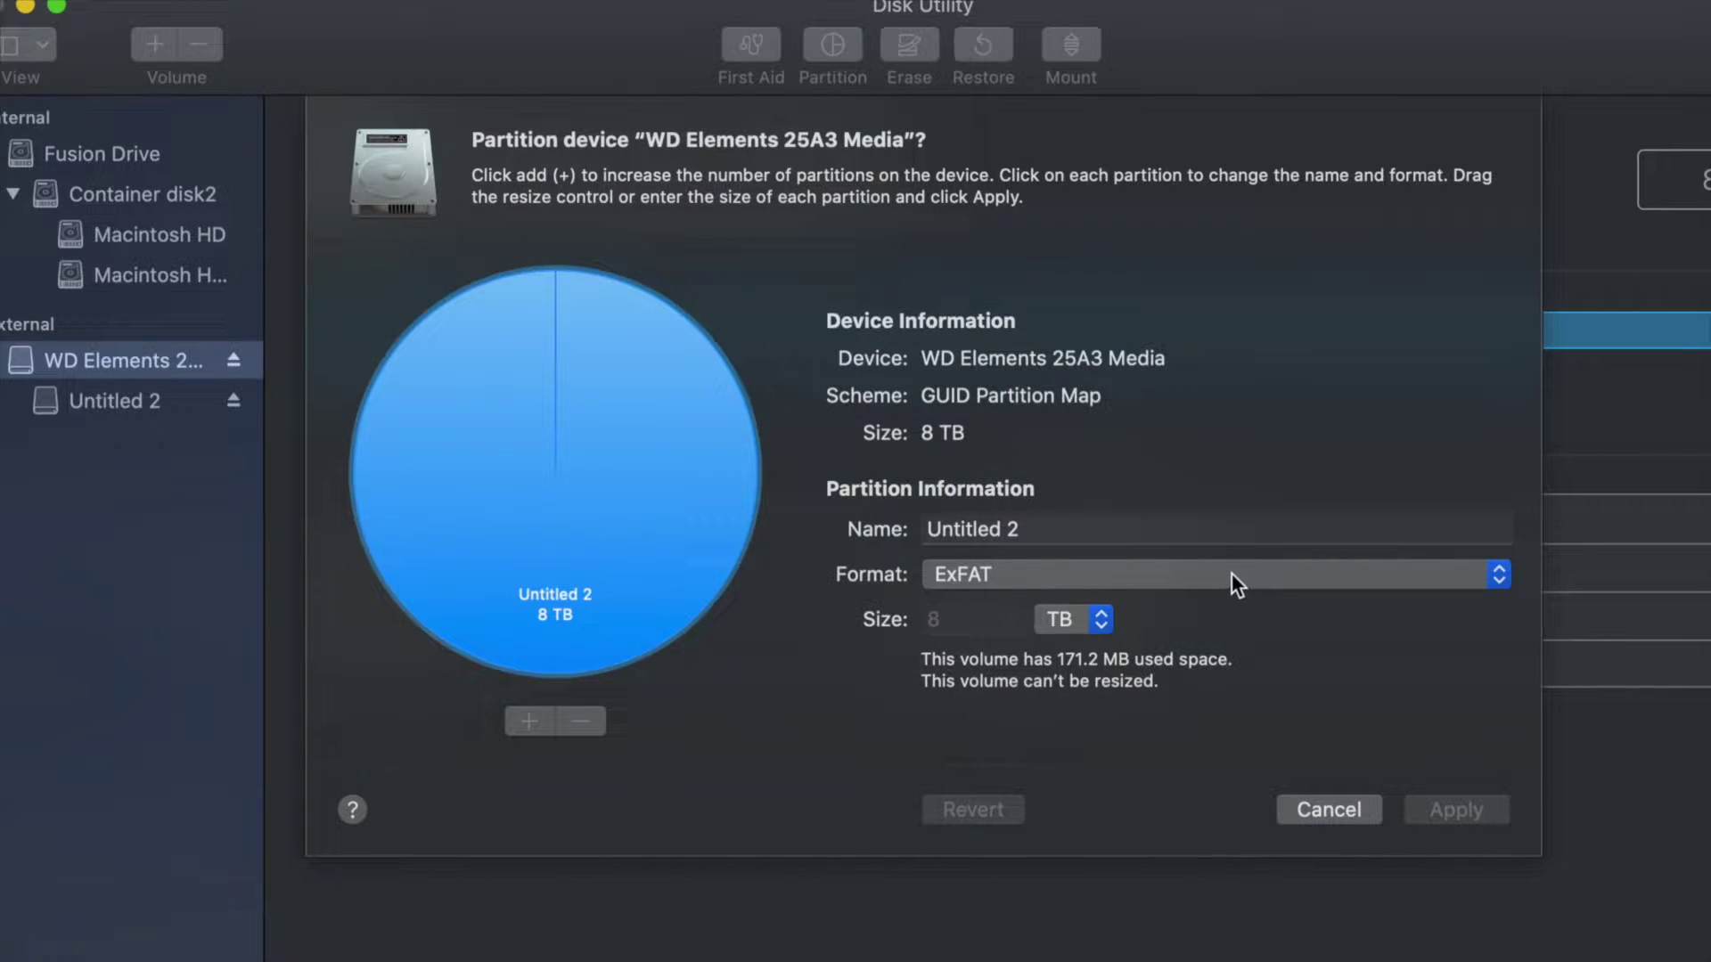
pyautogui.click(1232, 574)
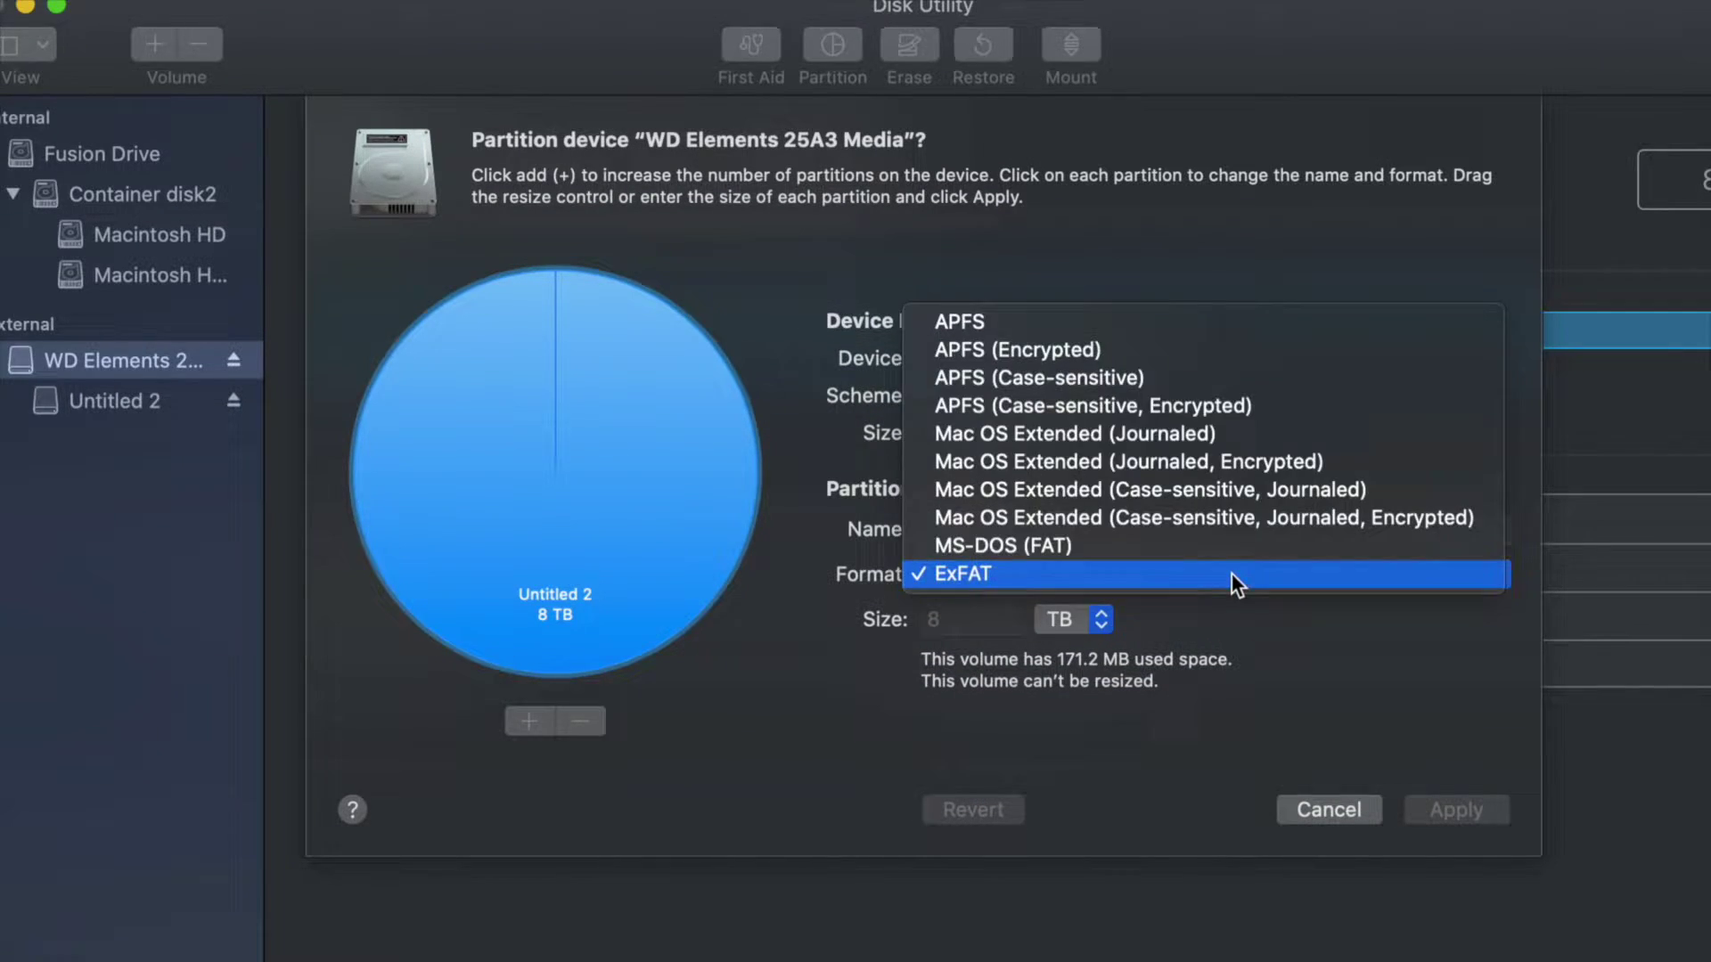
pyautogui.click(1115, 434)
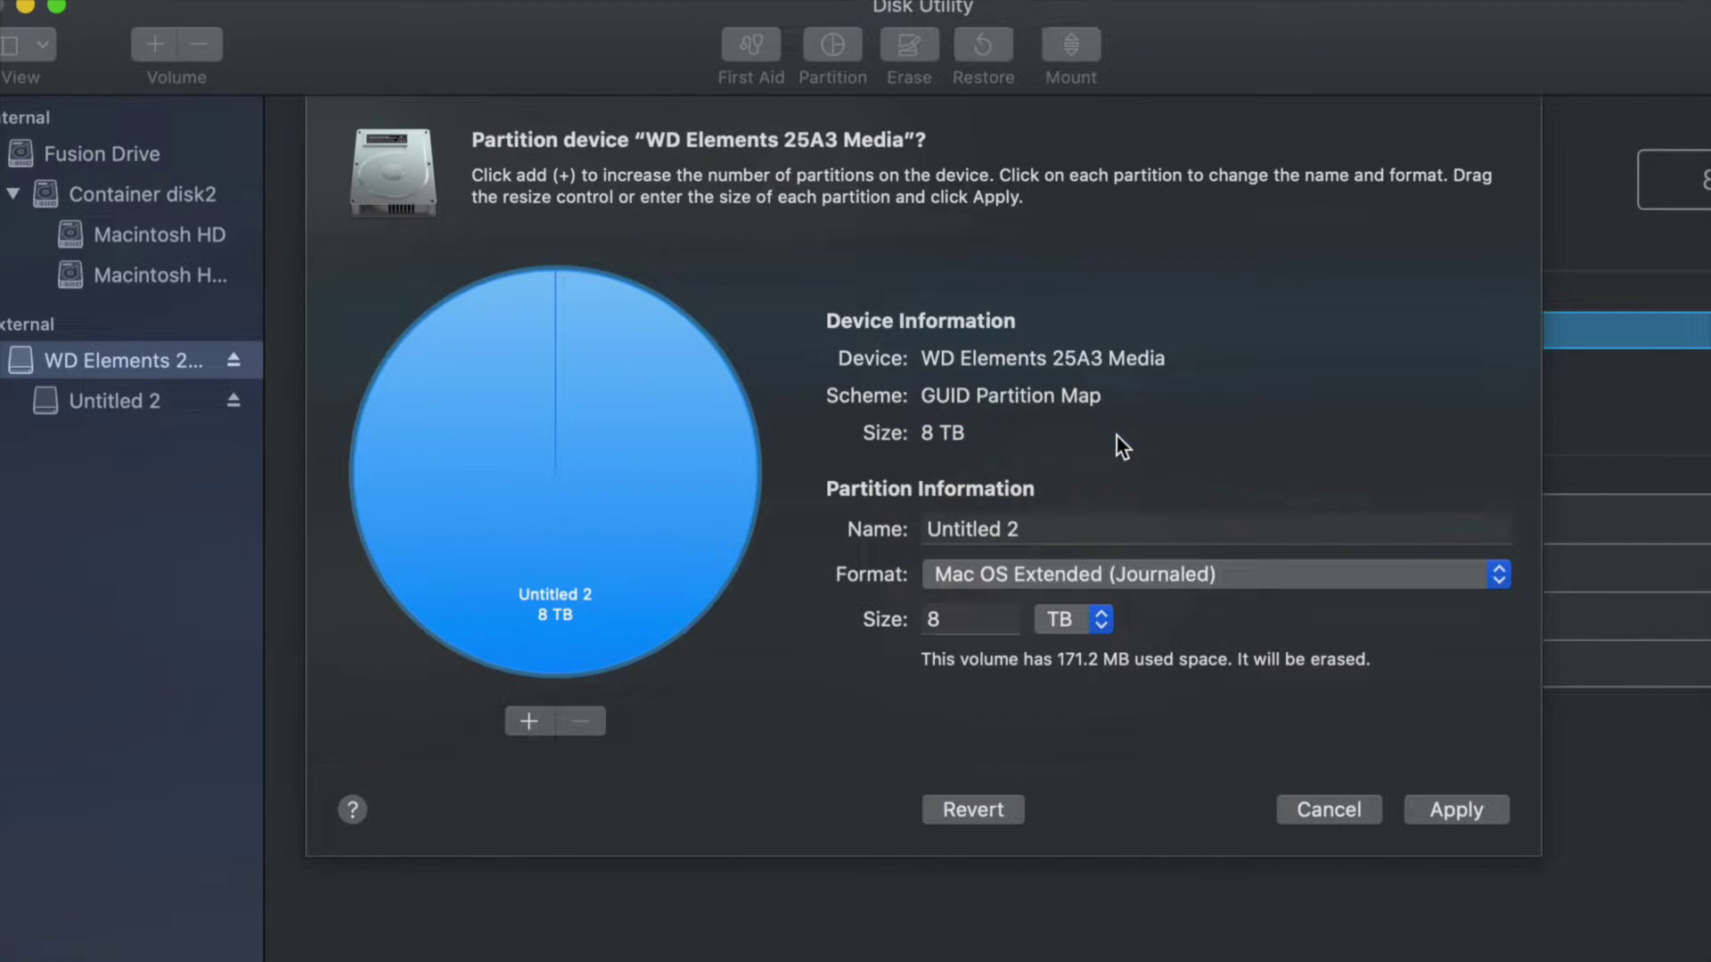
pyautogui.click(526, 720)
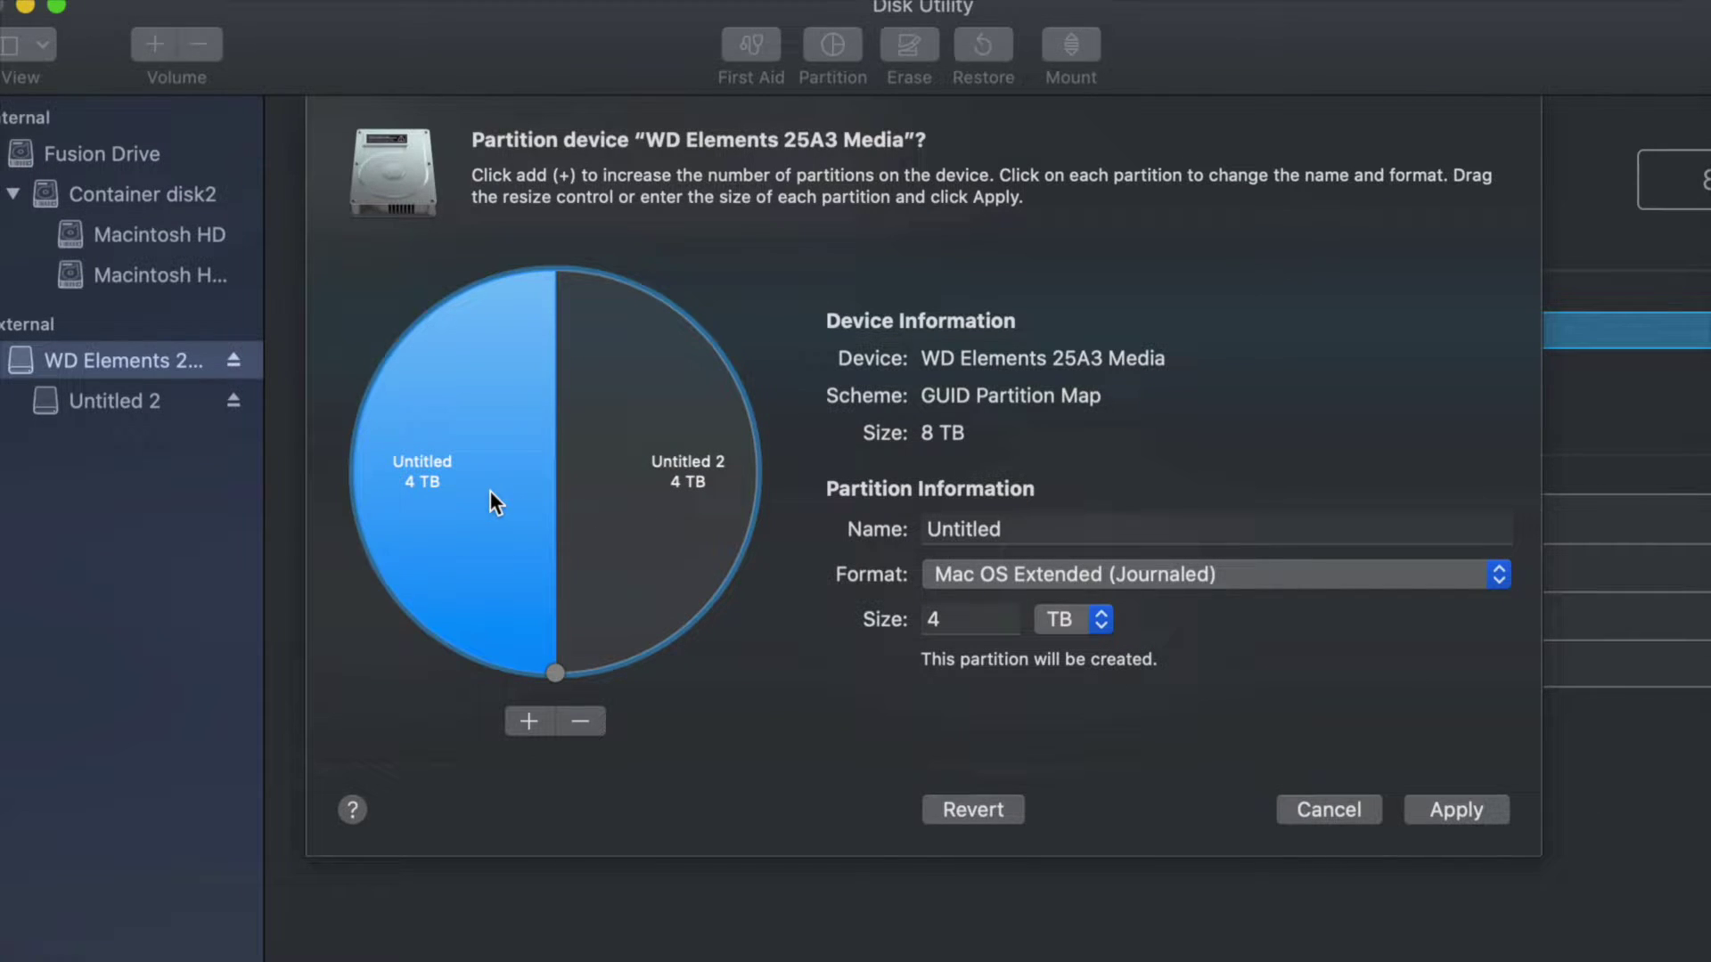
# Set the Untitled 2 partition's format to ExFAT.
pyautogui.click(615, 523)
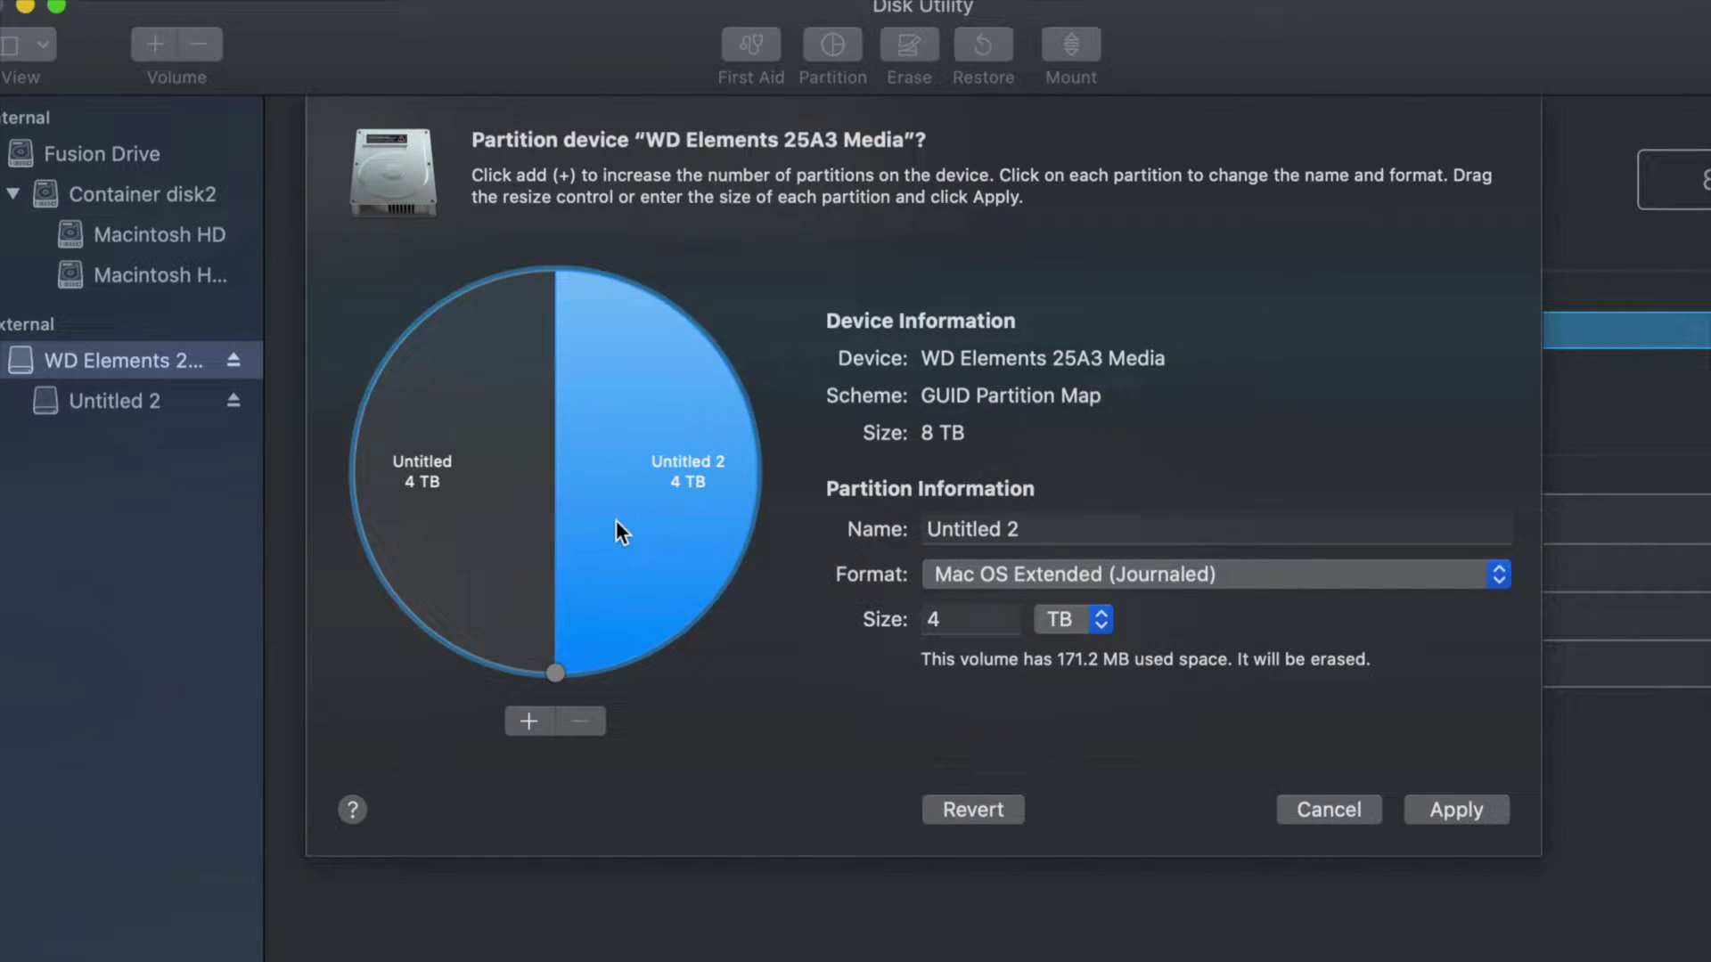
pyautogui.click(1196, 576)
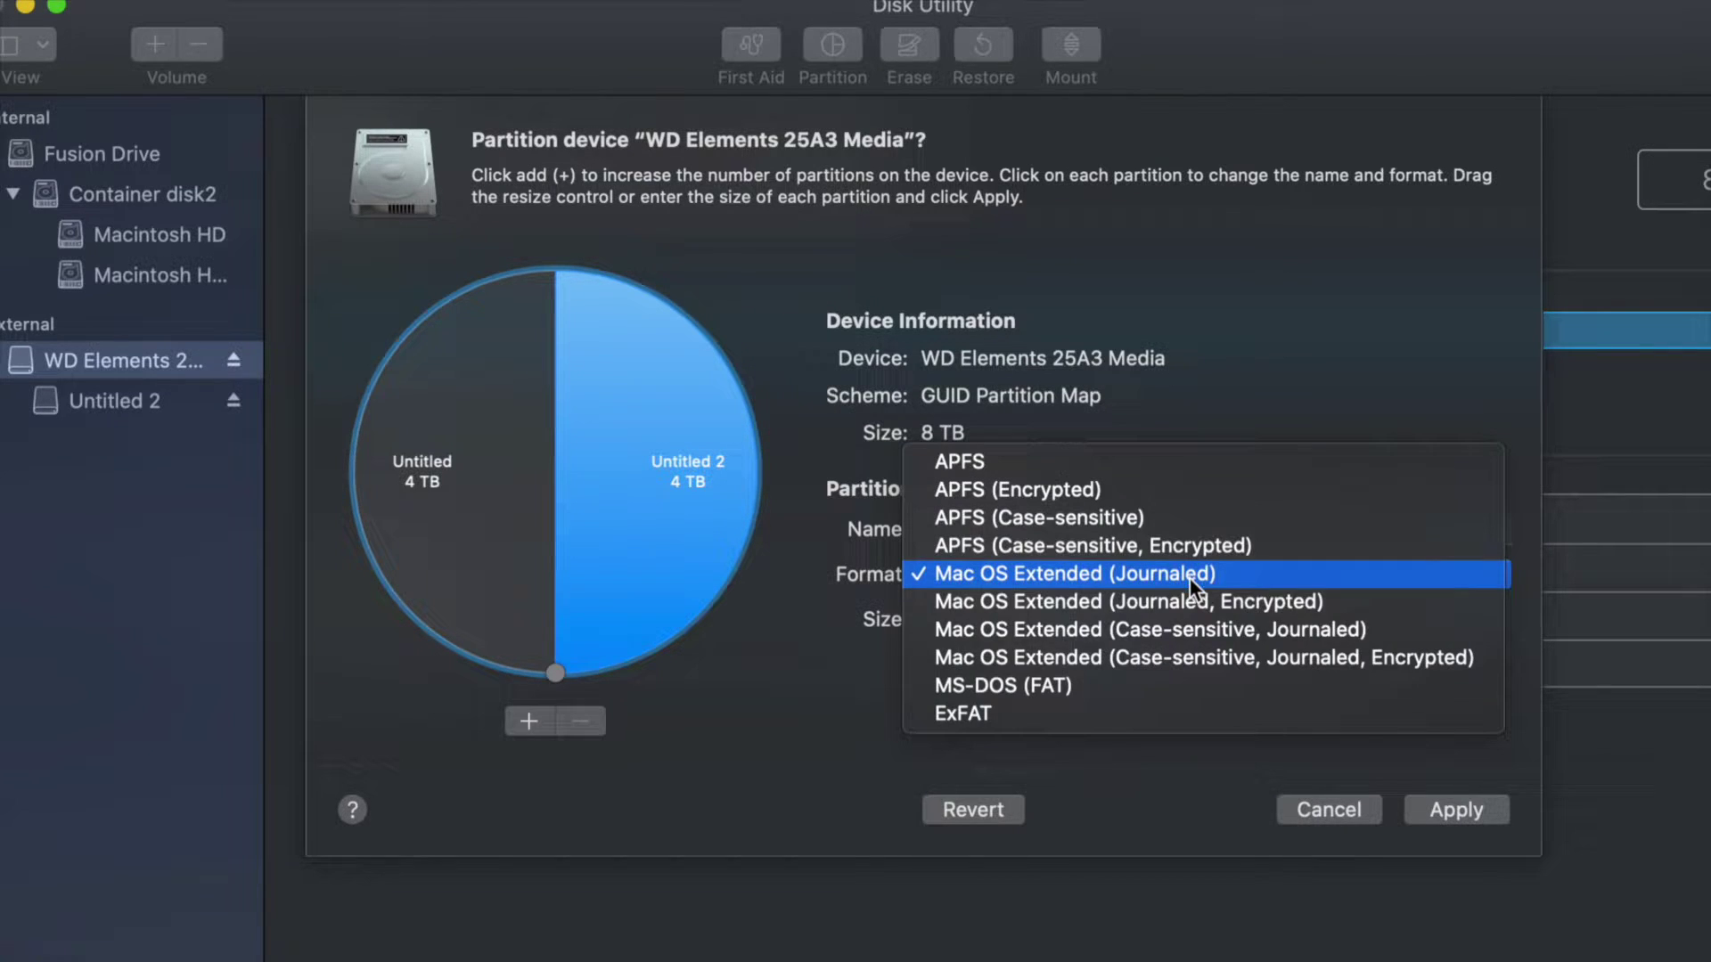
pyautogui.click(1078, 684)
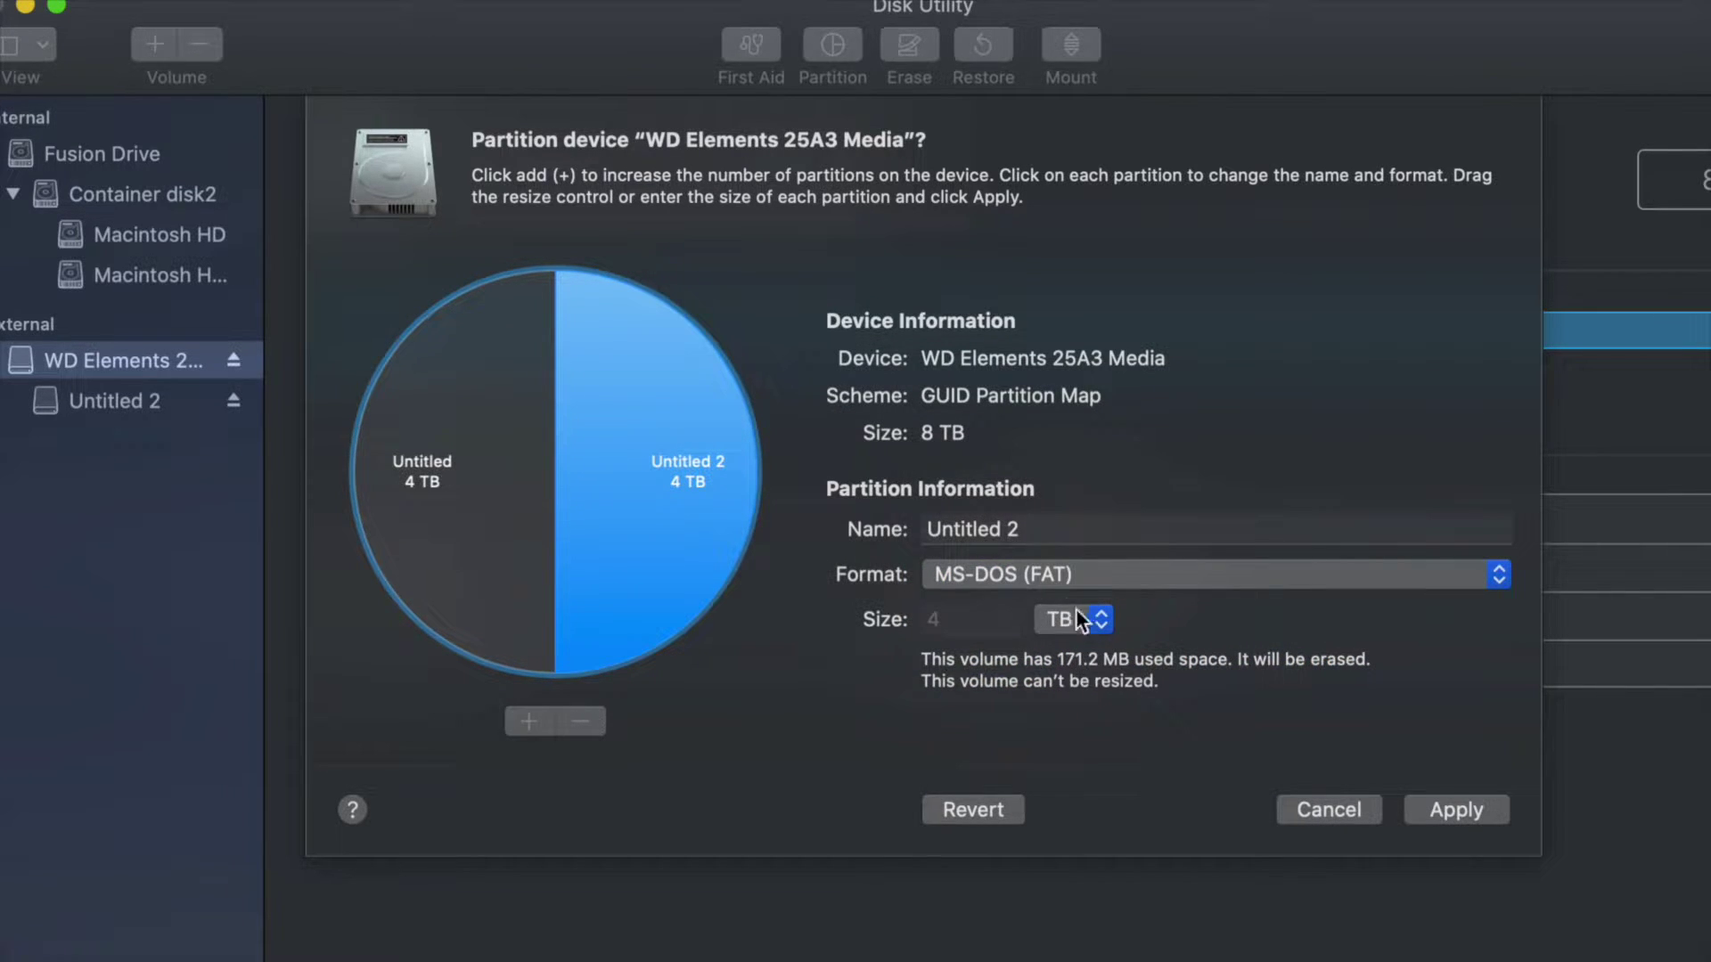
pyautogui.click(1019, 569)
pyautogui.click(984, 603)
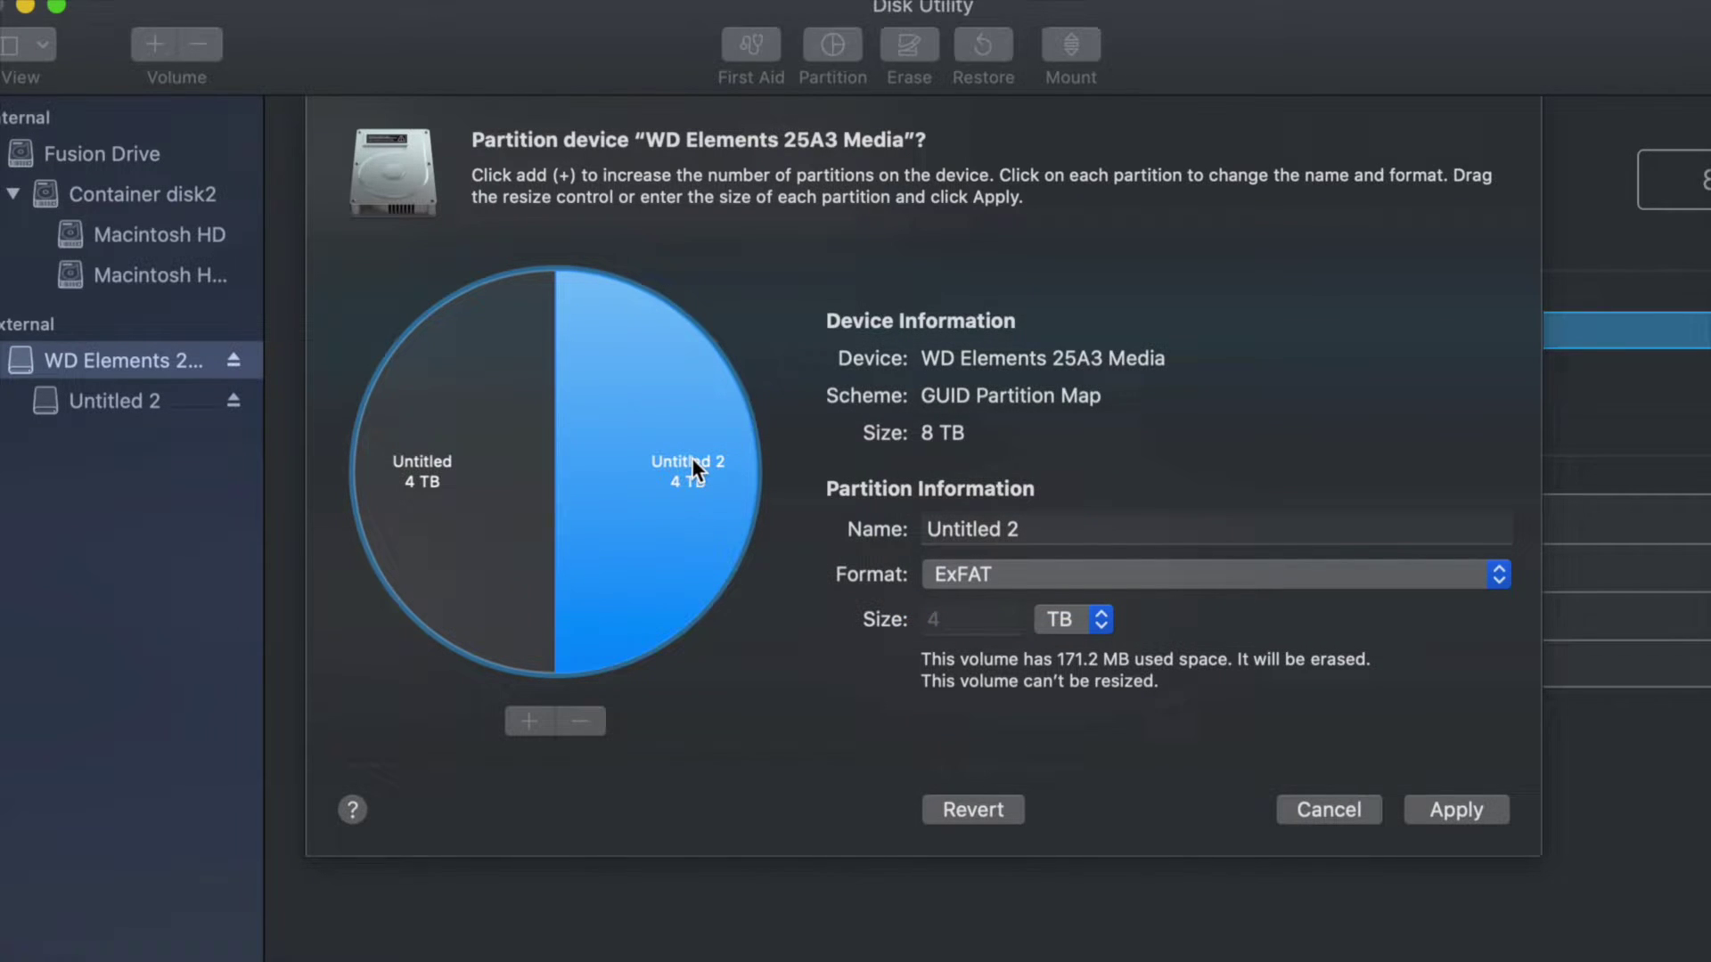
pyautogui.click(454, 462)
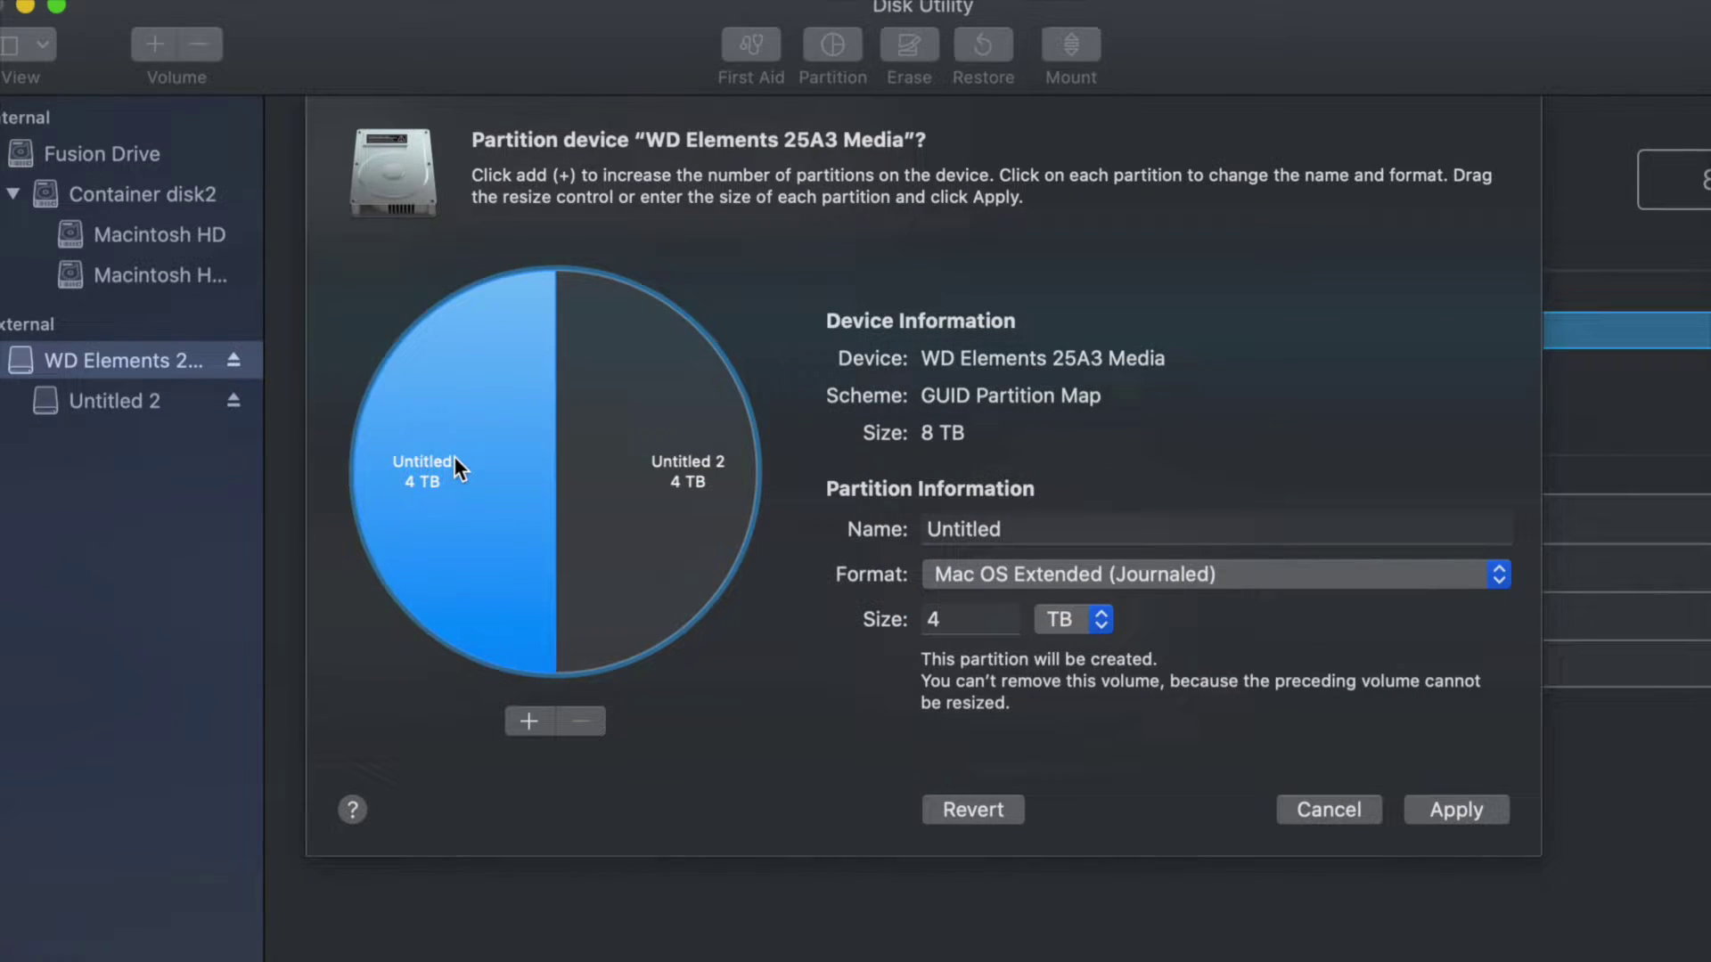
pyautogui.click(602, 484)
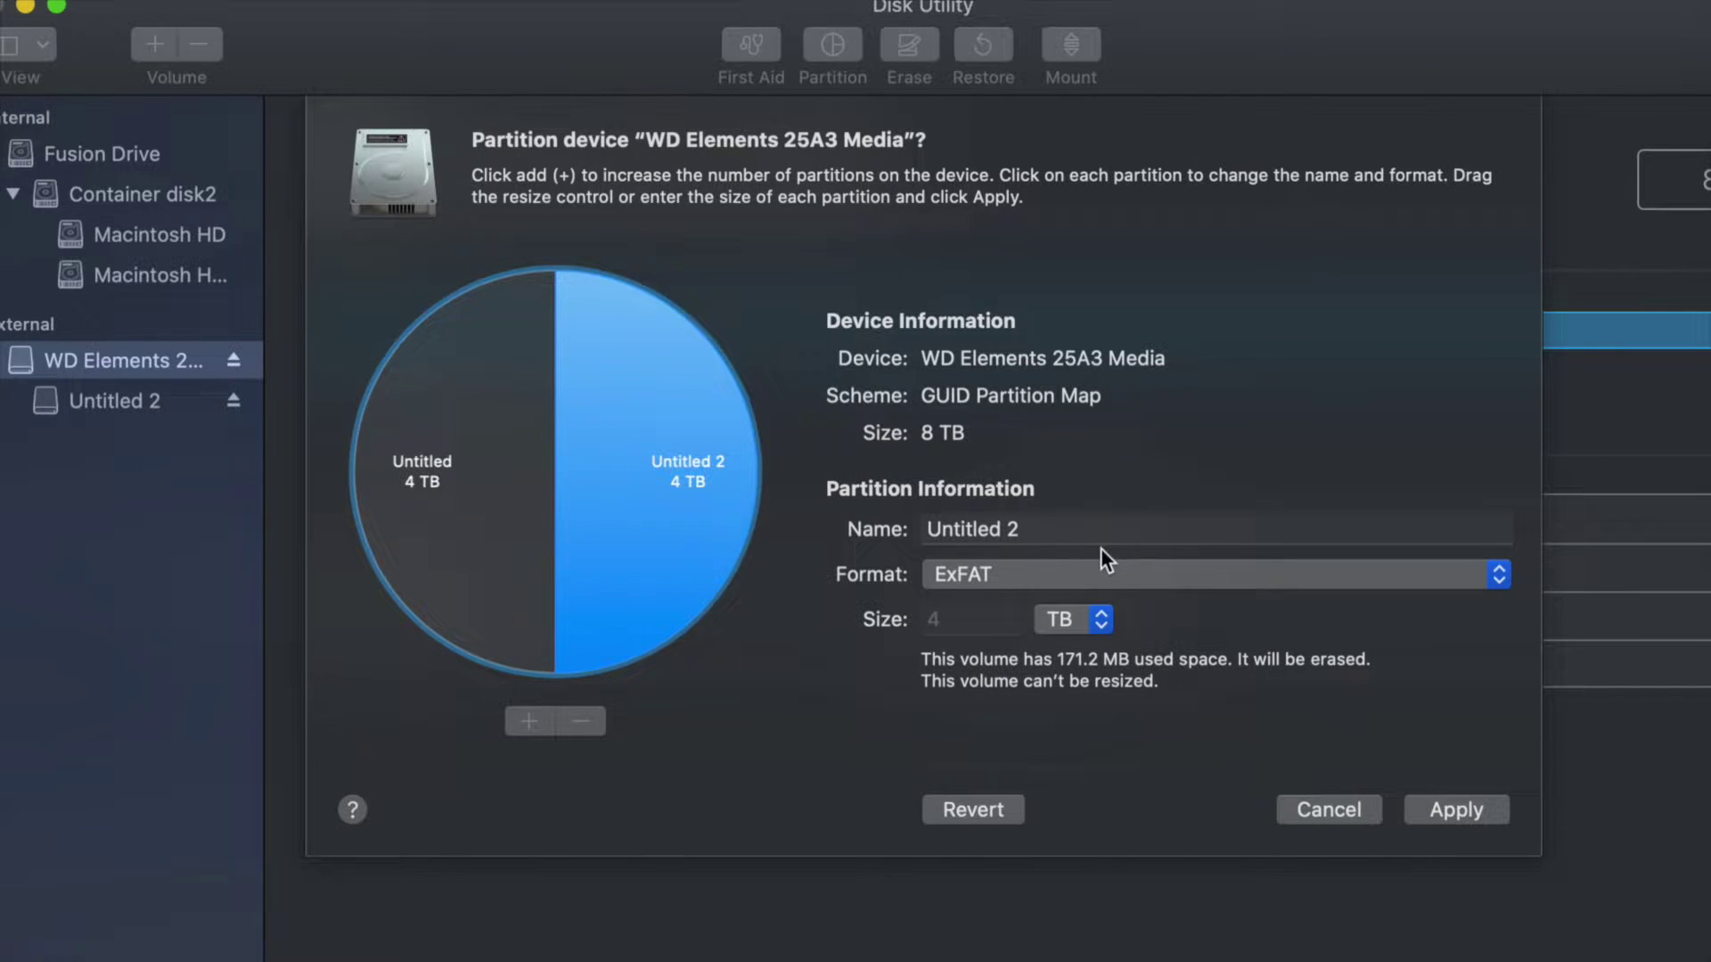
# Rename the ExFAT half to 'pc' and the other half to 'mac'.
pyautogui.click(1038, 525)
pyautogui.press('super+a')
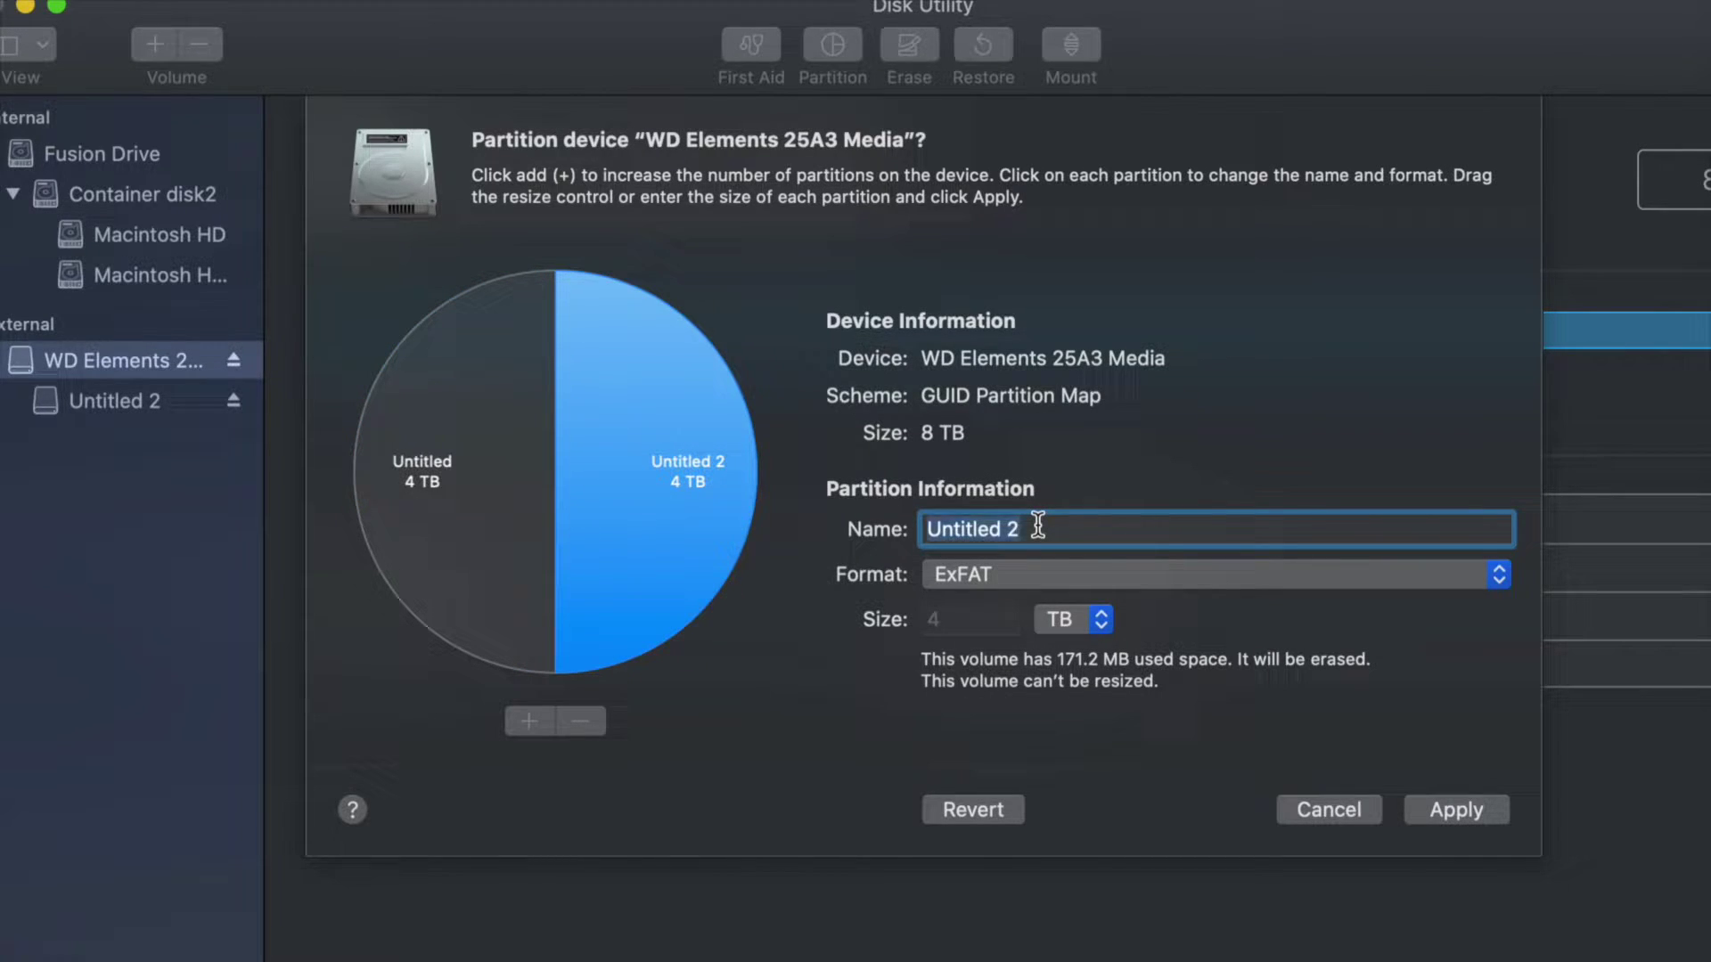
pyautogui.write('pc')
pyautogui.click(489, 457)
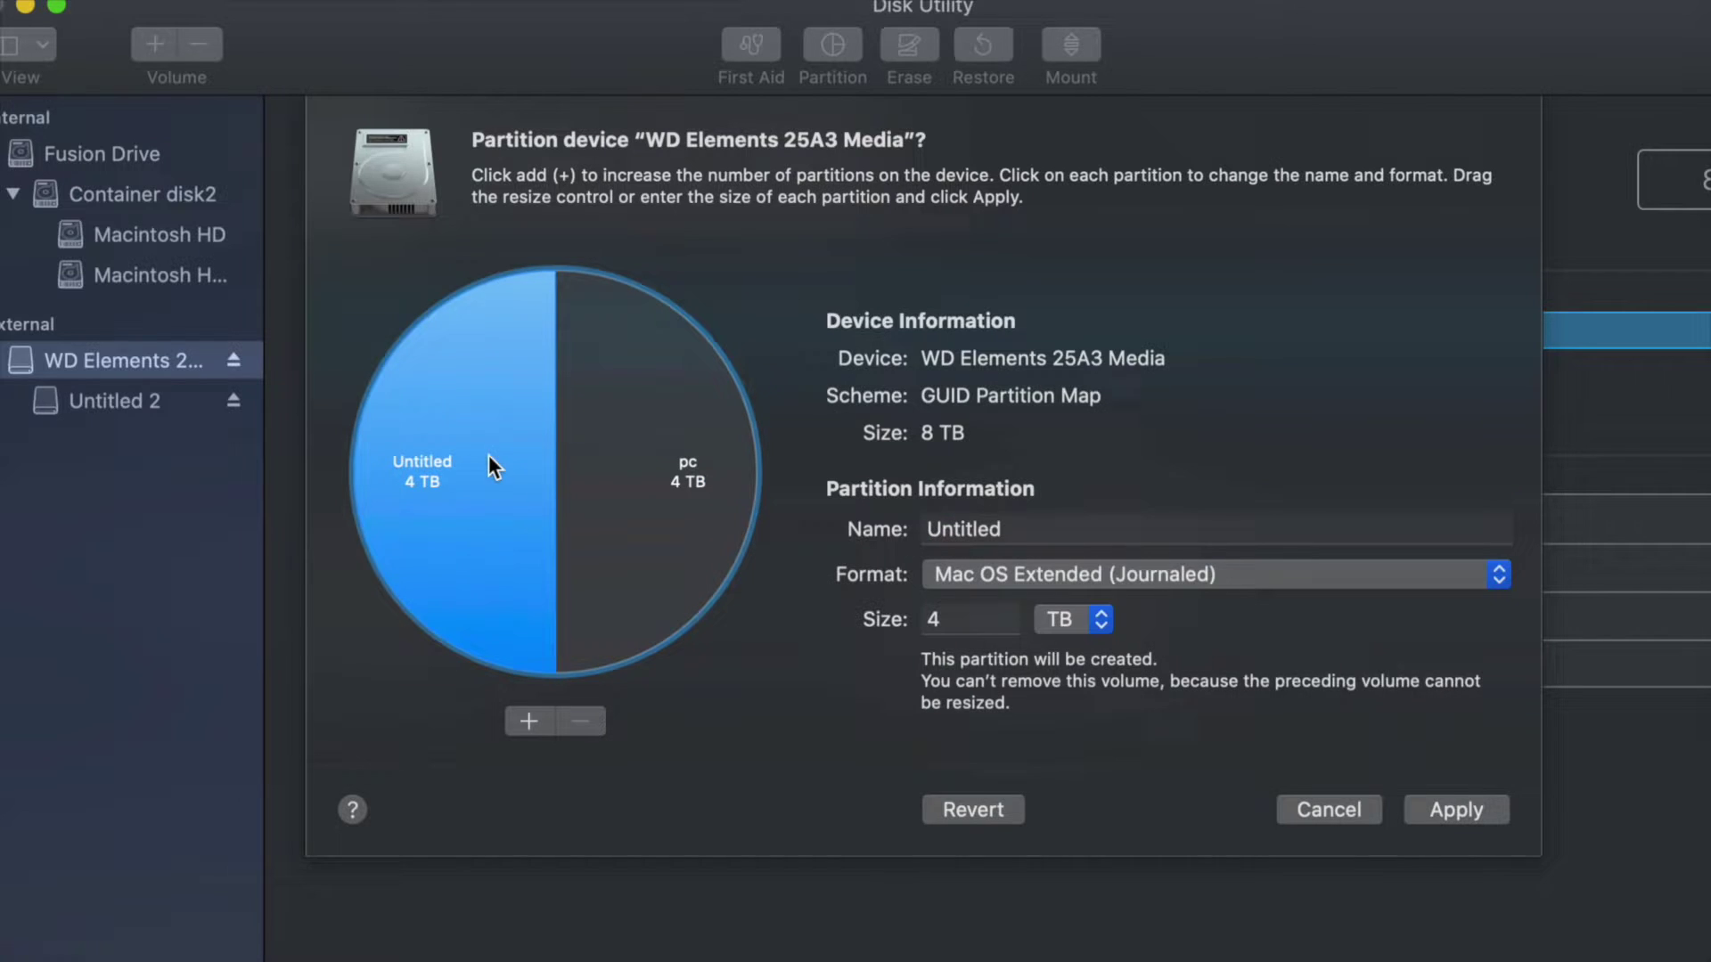
pyautogui.click(1033, 533)
pyautogui.press('super+a')
pyautogui.write('ma')
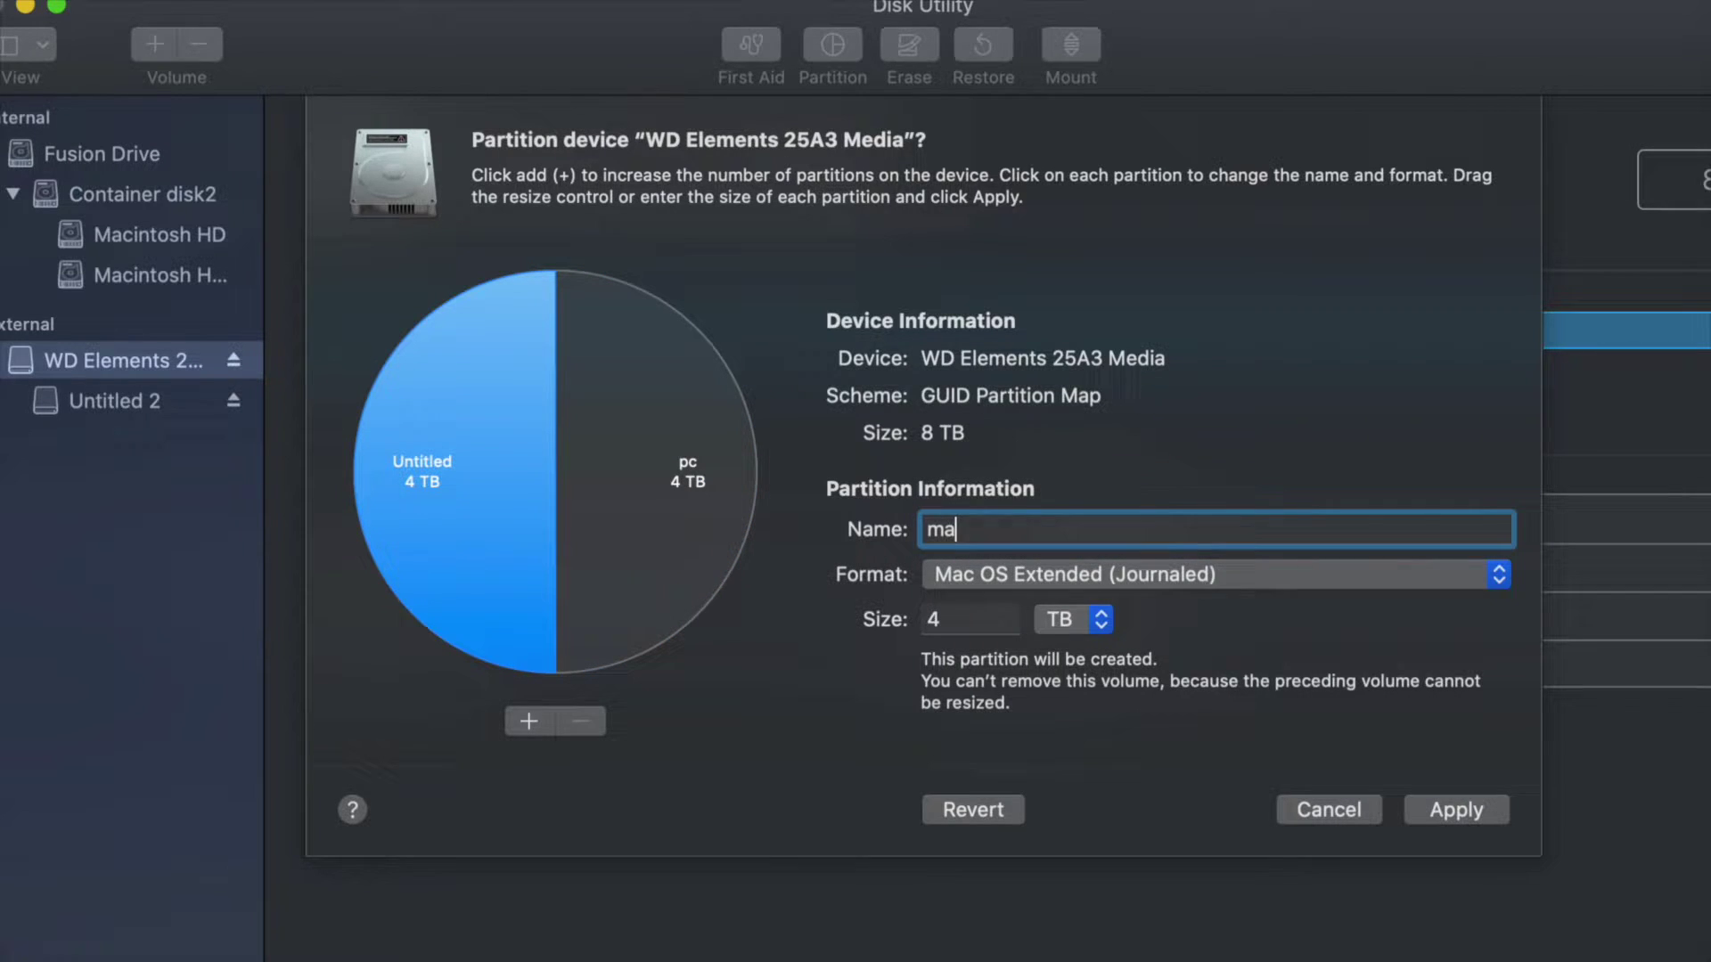
pyautogui.write('c')
pyautogui.click(668, 508)
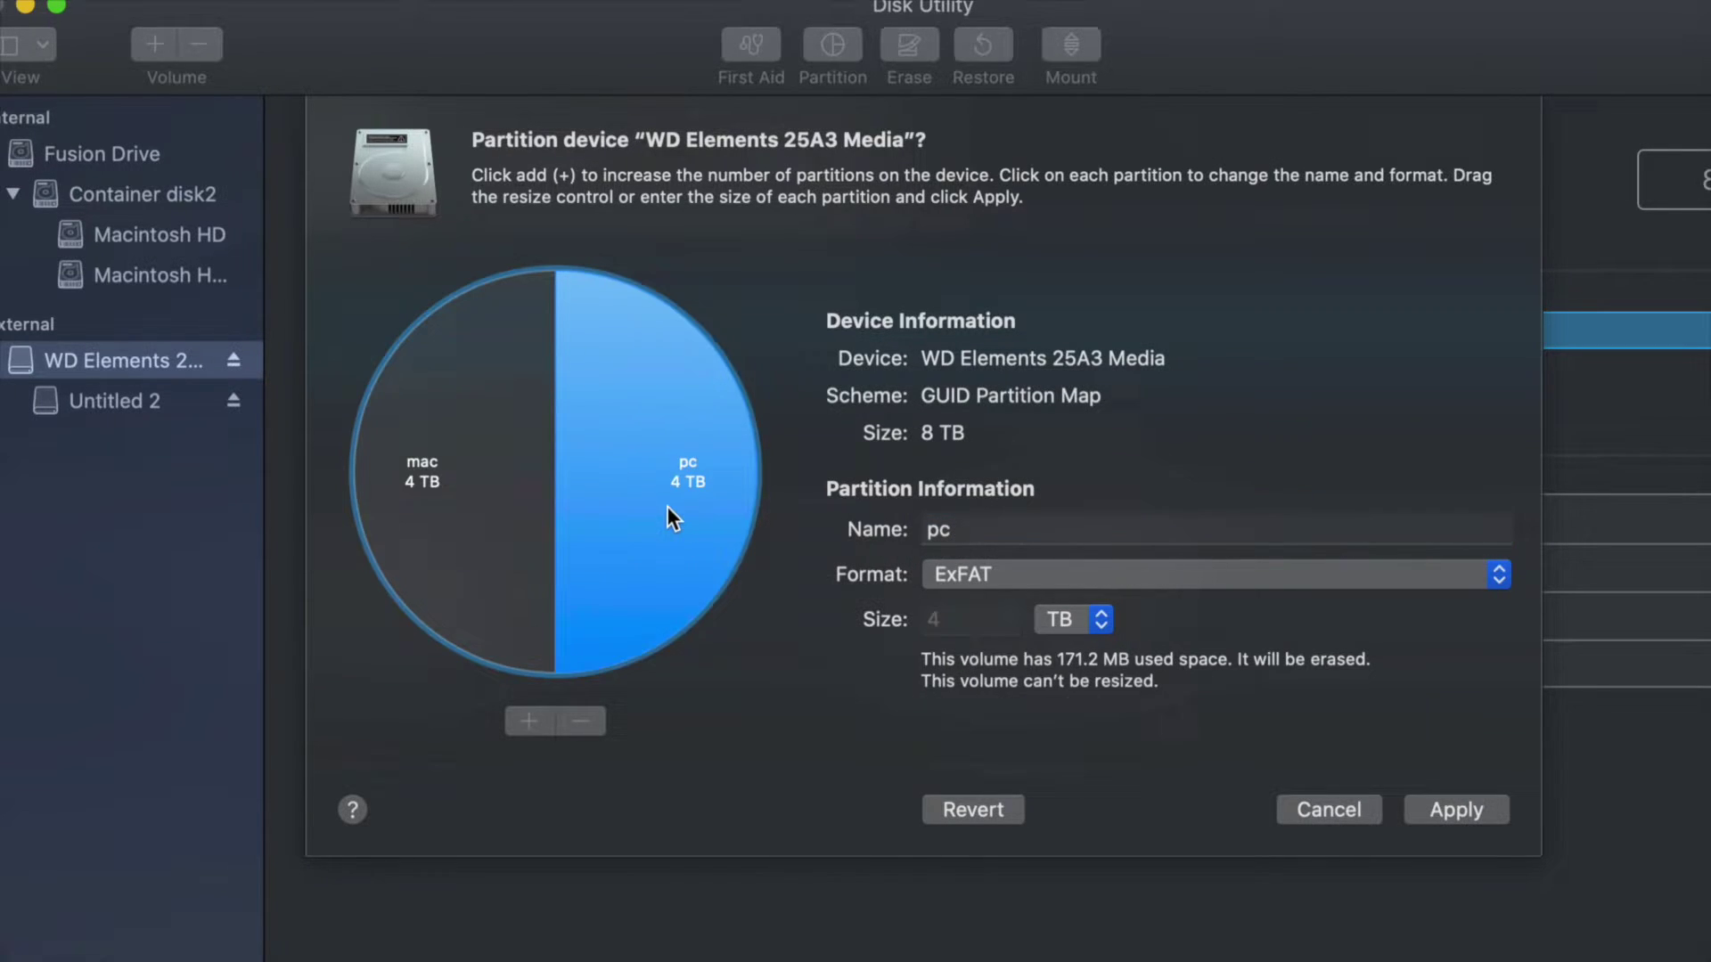
# Split mac into a third partition and resize it, shrinking mac to 0.508 TB.
pyautogui.click(529, 521)
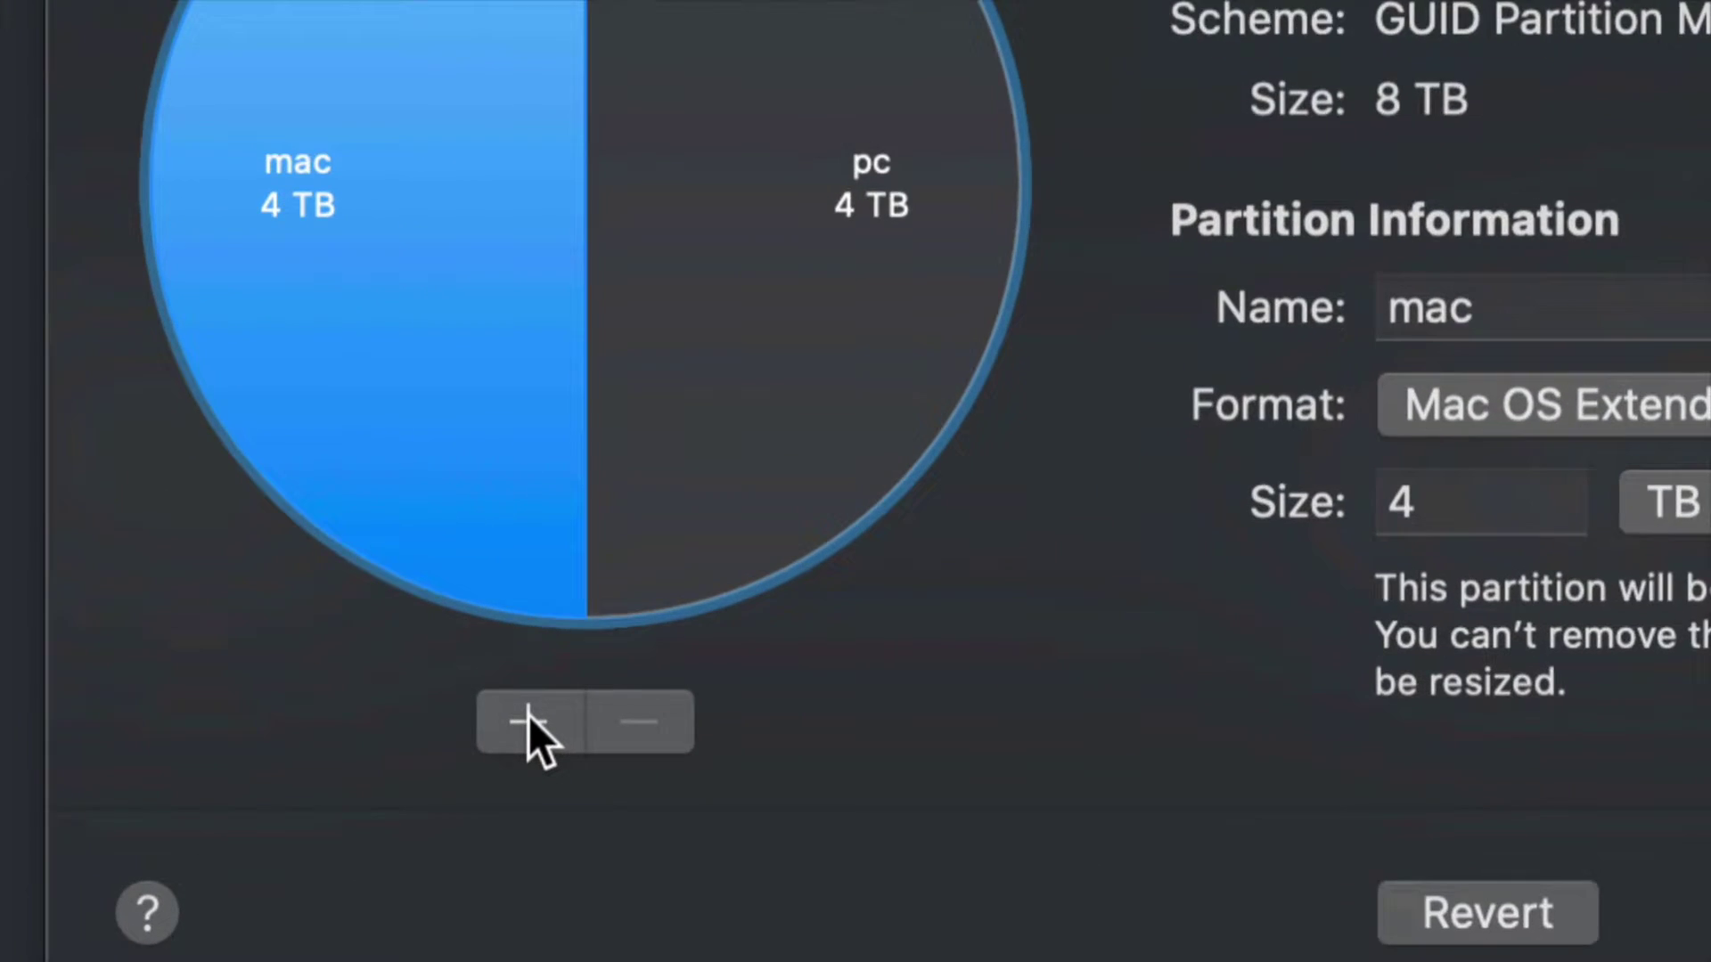
pyautogui.click(529, 720)
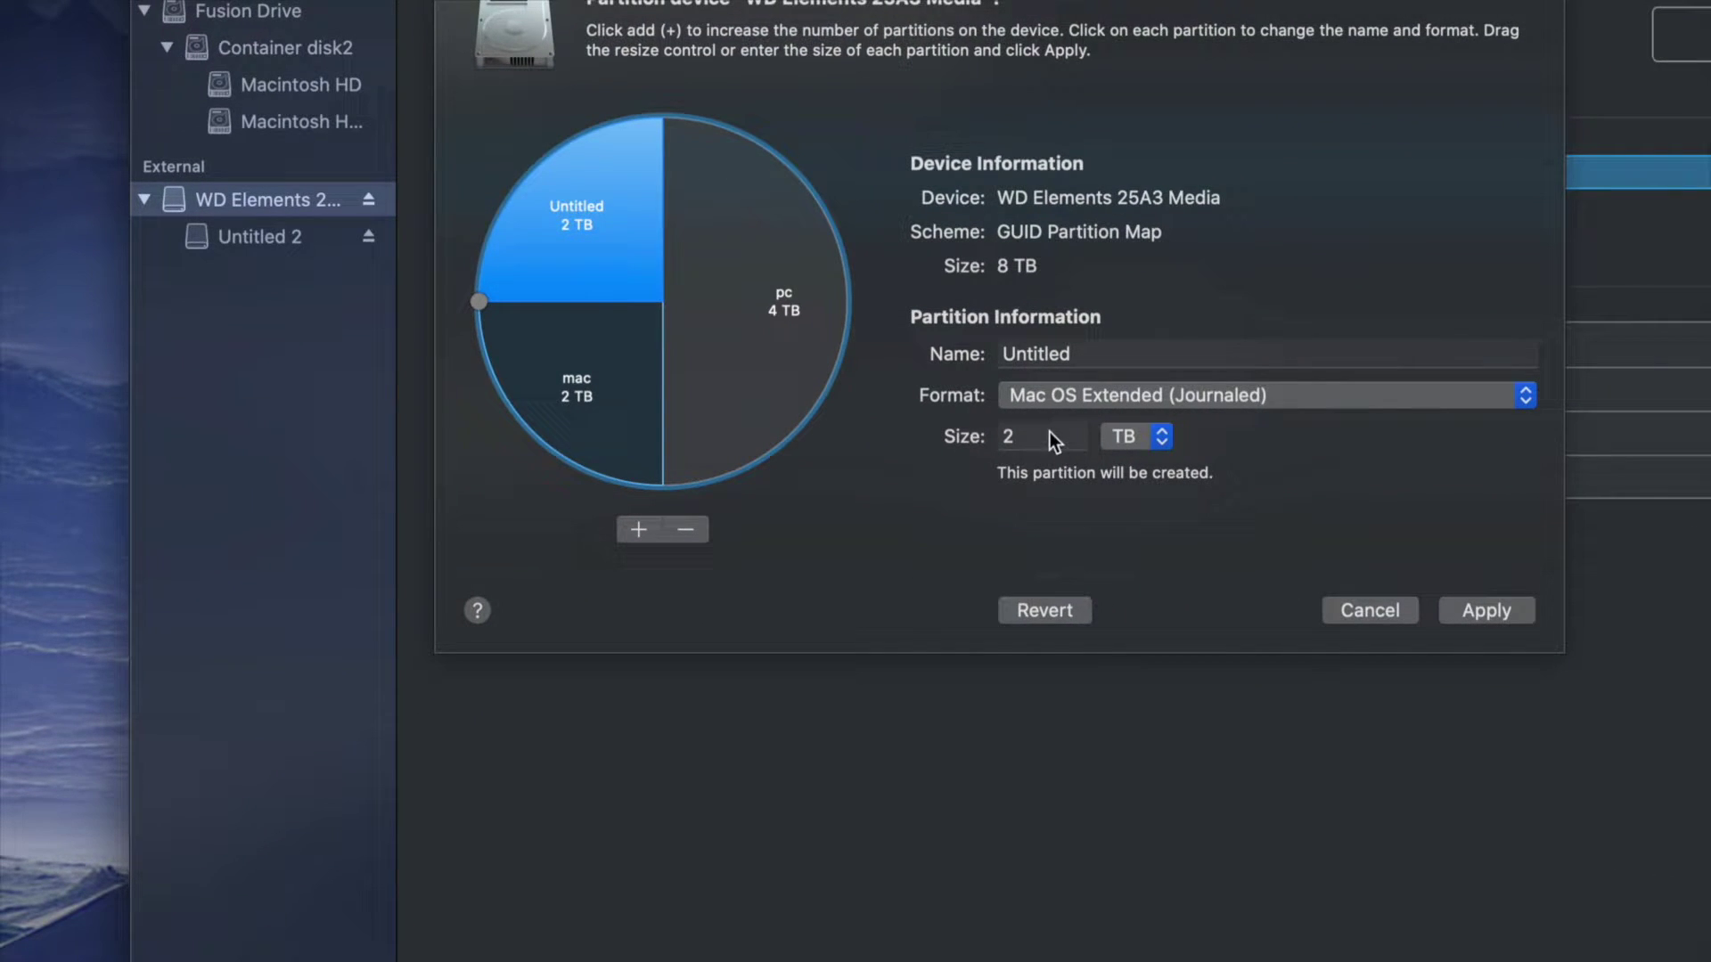
pyautogui.moveTo(478, 299); pyautogui.dragTo(597, 458)
# Rename the small 0.508 TB partition from 'mac' to 'pc 2'.
pyautogui.click(634, 454)
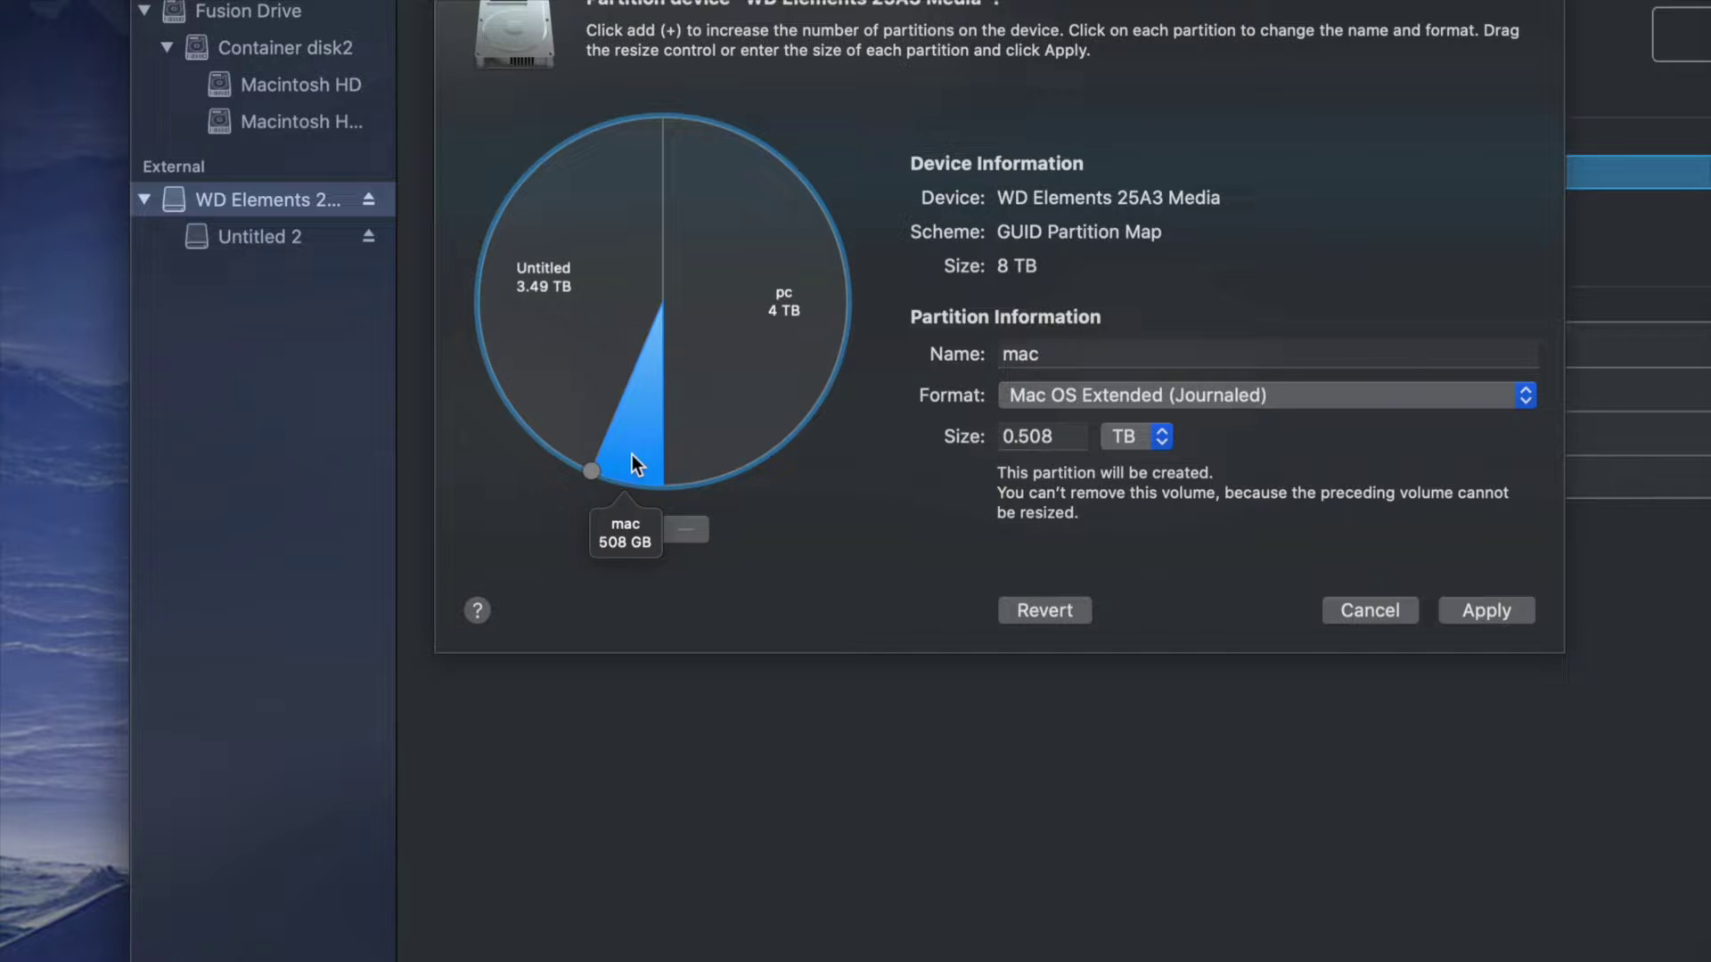
pyautogui.click(1138, 355)
pyautogui.press('BackSpace')
pyautogui.press('BackSpace')
pyautogui.press('BackSpace')
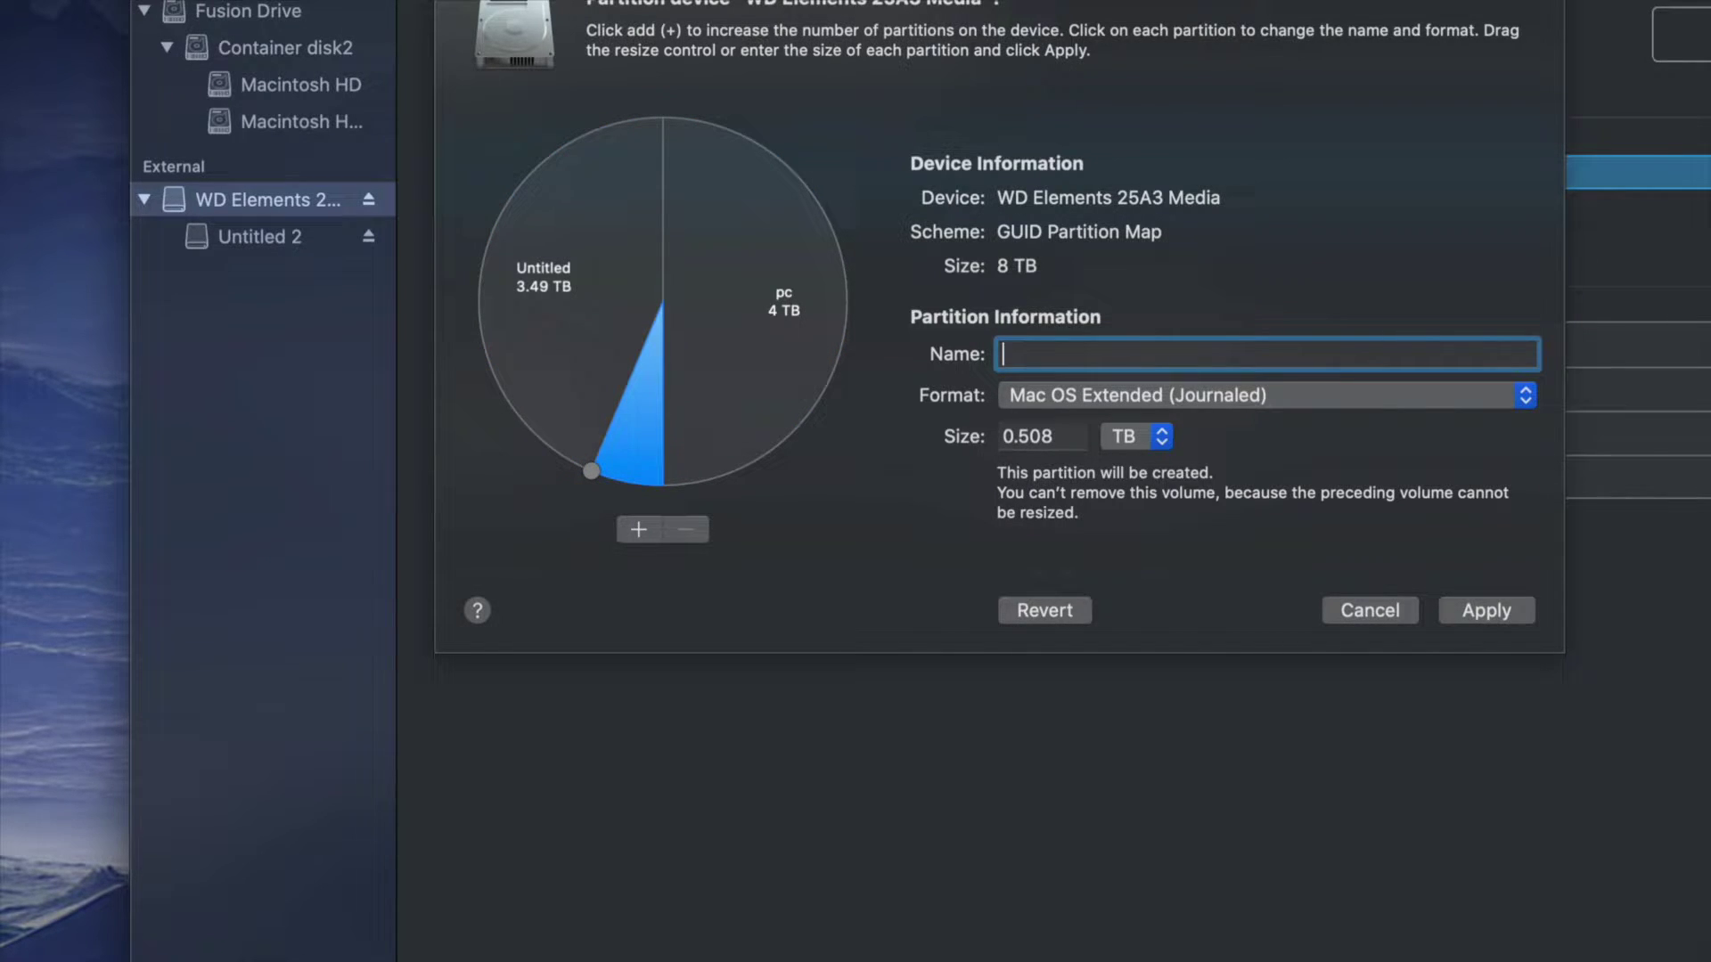
pyautogui.write('pc 2')
# Set the pc 2 partition's format to ExFAT.
pyautogui.click(1203, 401)
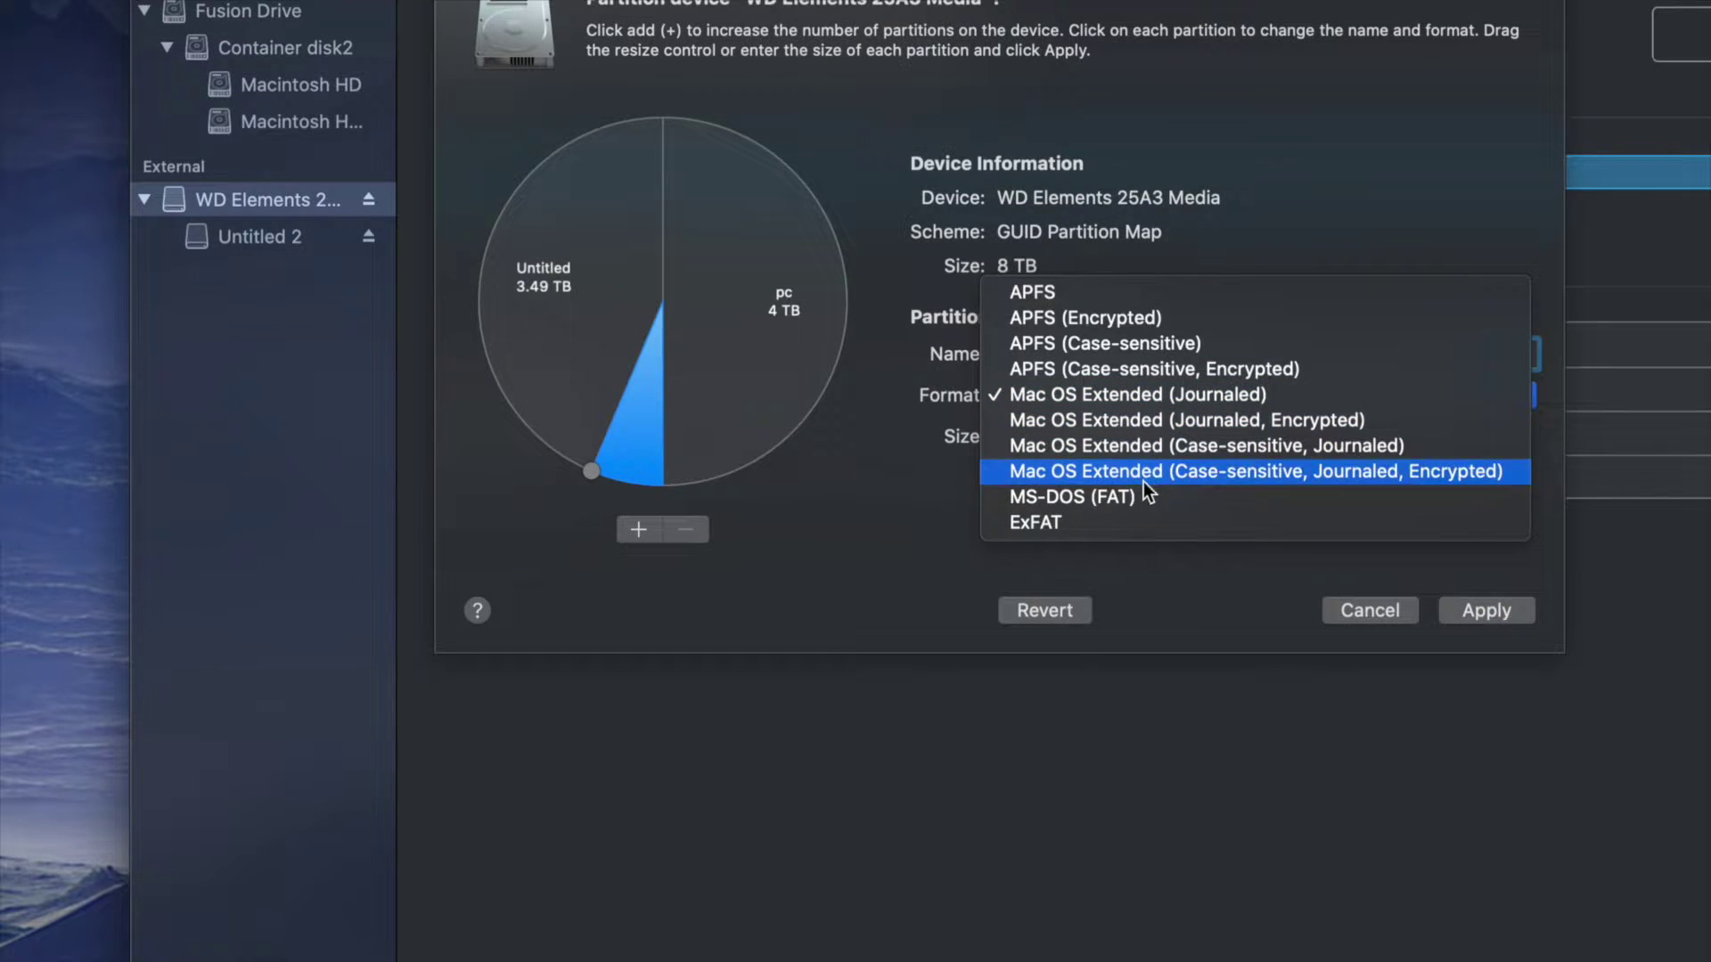
pyautogui.click(1125, 523)
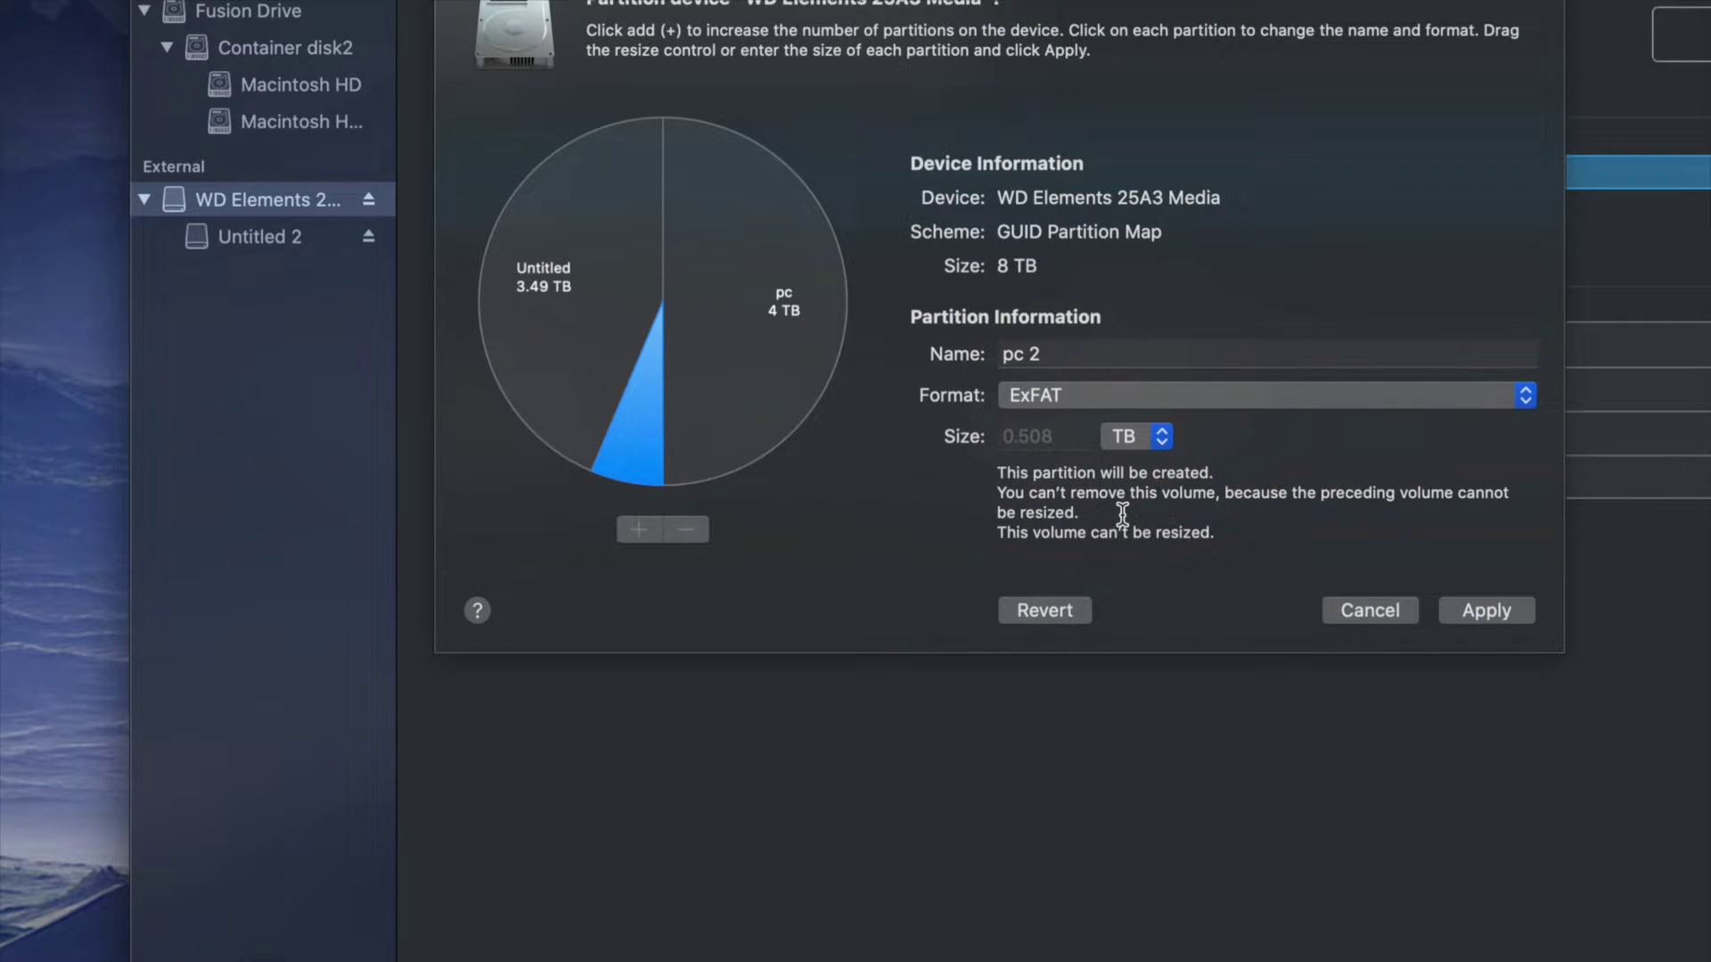
pyautogui.click(1265, 392)
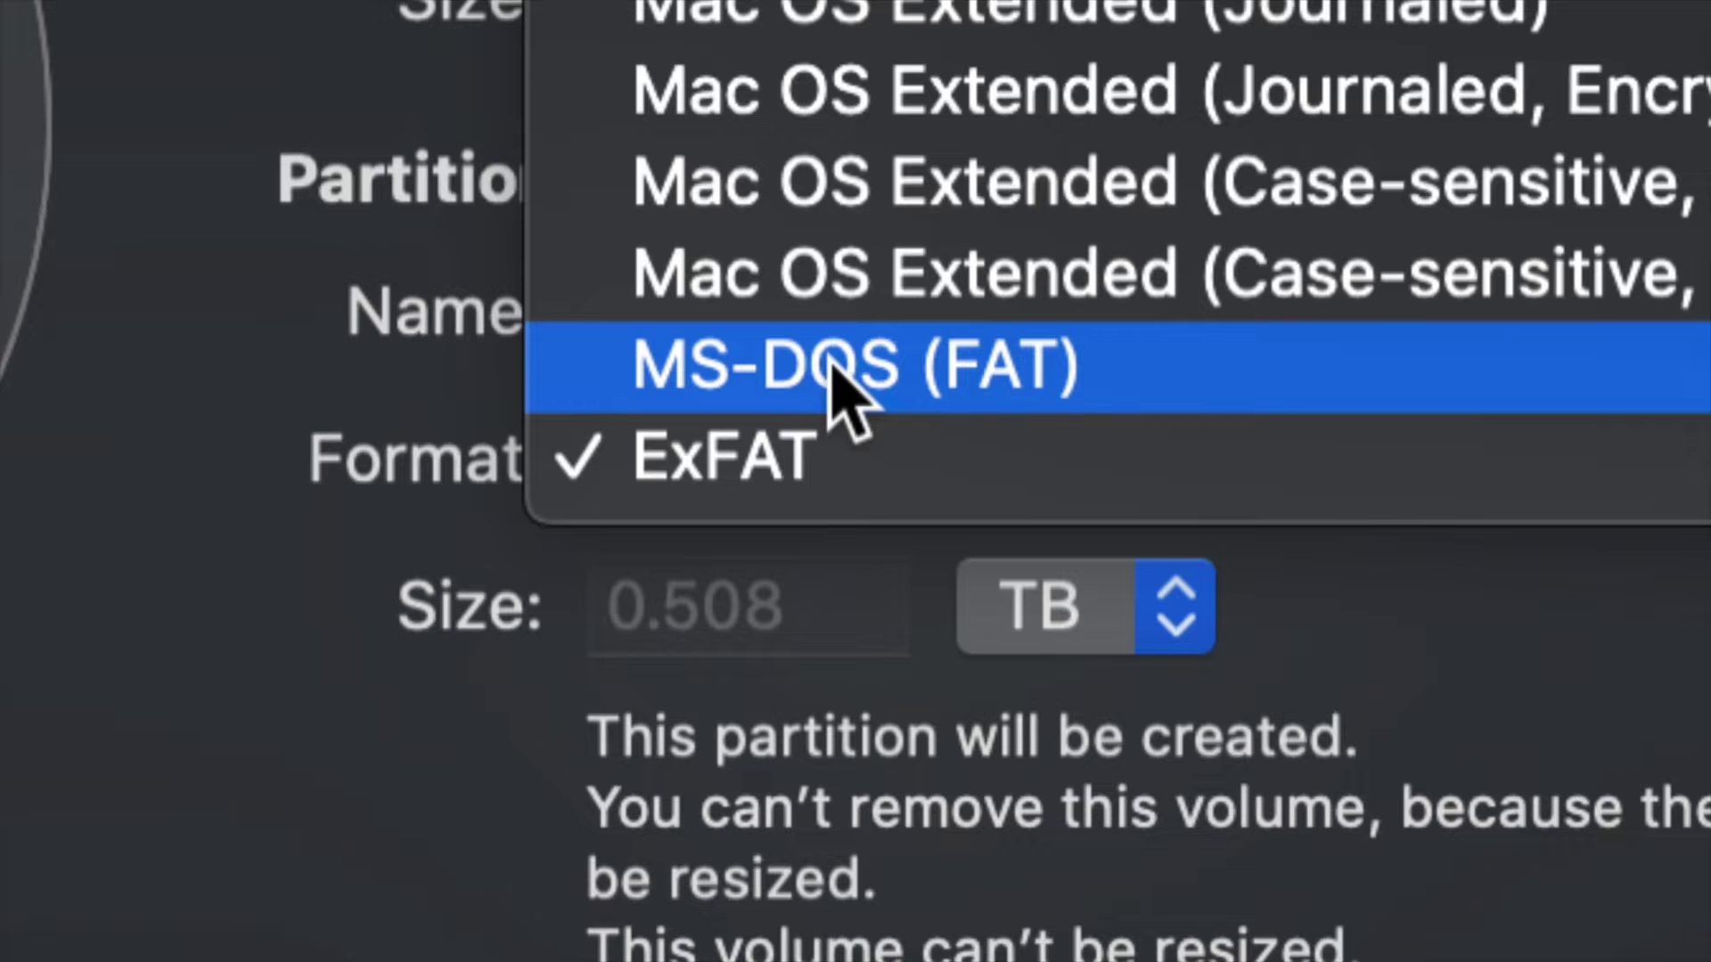
pyautogui.click(947, 369)
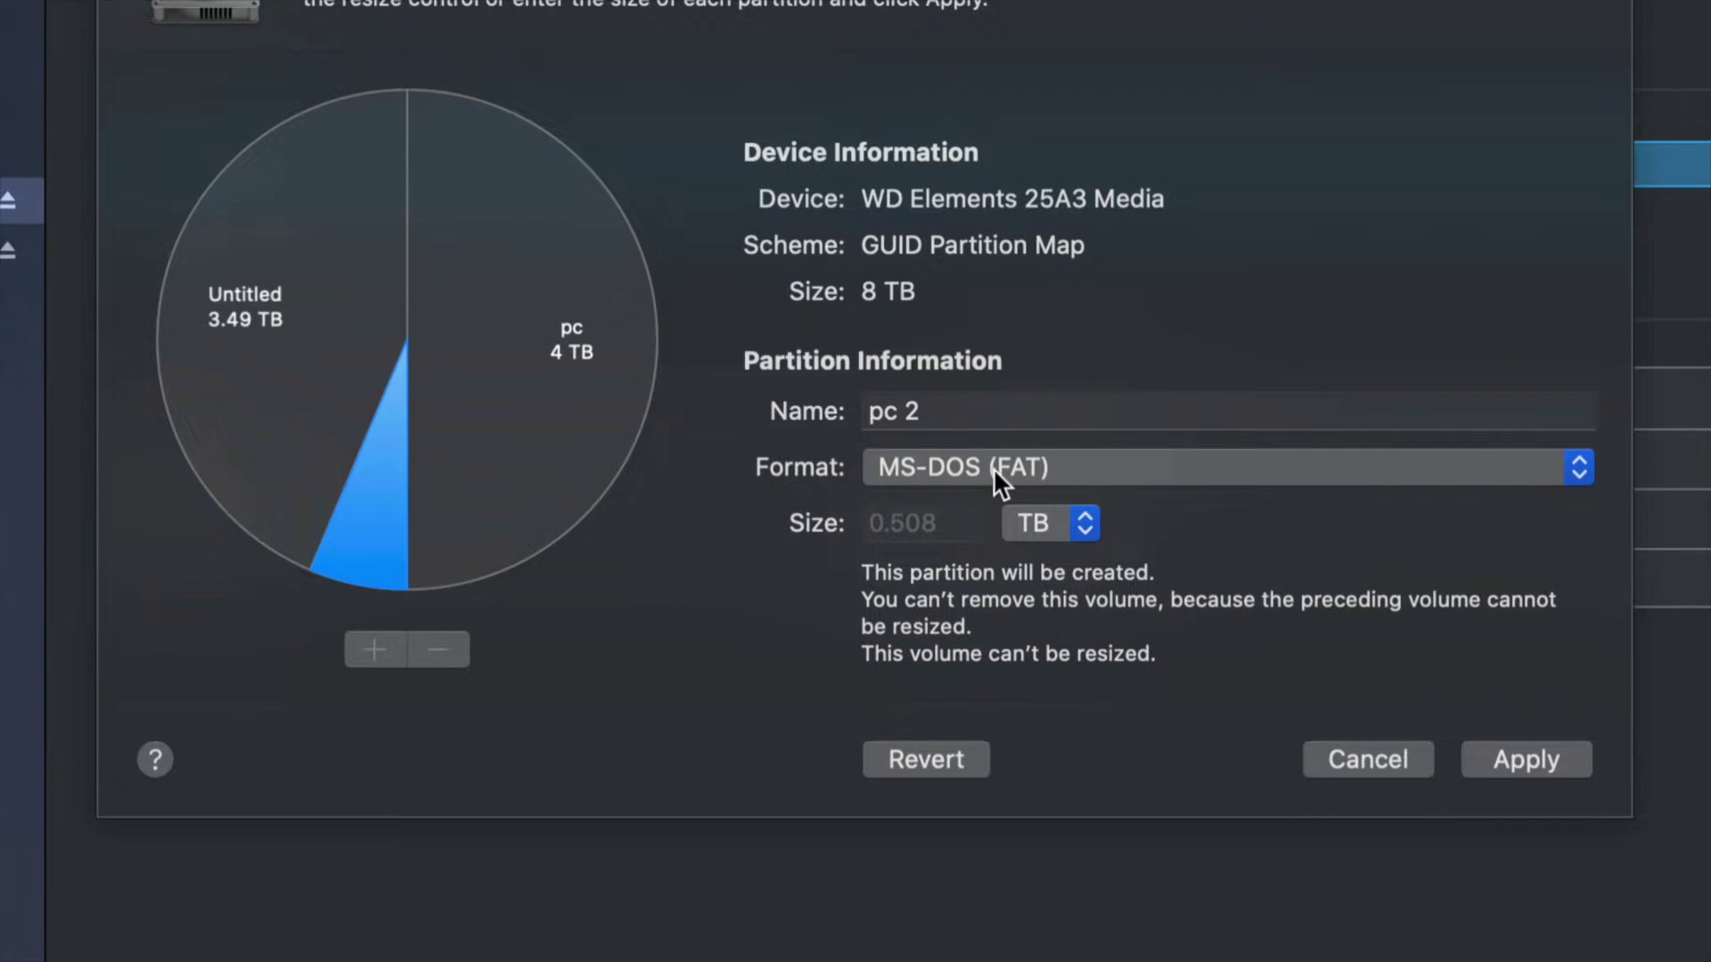
pyautogui.click(927, 467)
pyautogui.click(927, 467)
pyautogui.click(955, 470)
pyautogui.click(863, 498)
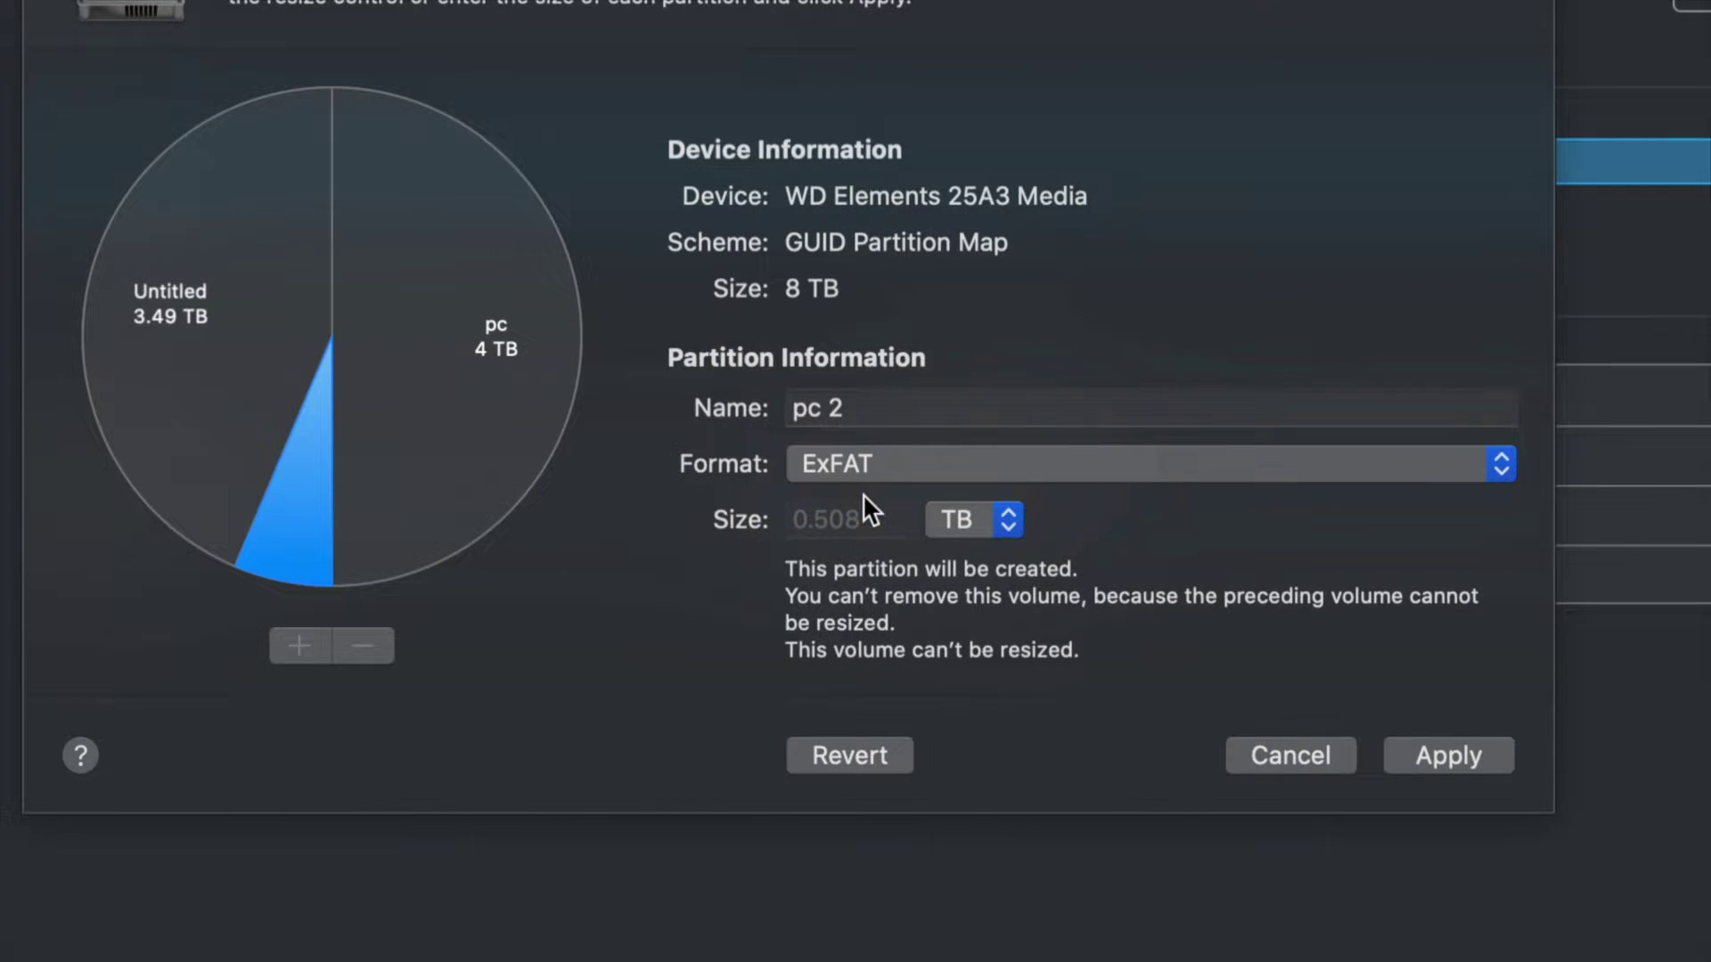
# Make the Untitled partition ExFAT and review the pc, pc 2 and Untitled slices.
pyautogui.click(230, 293)
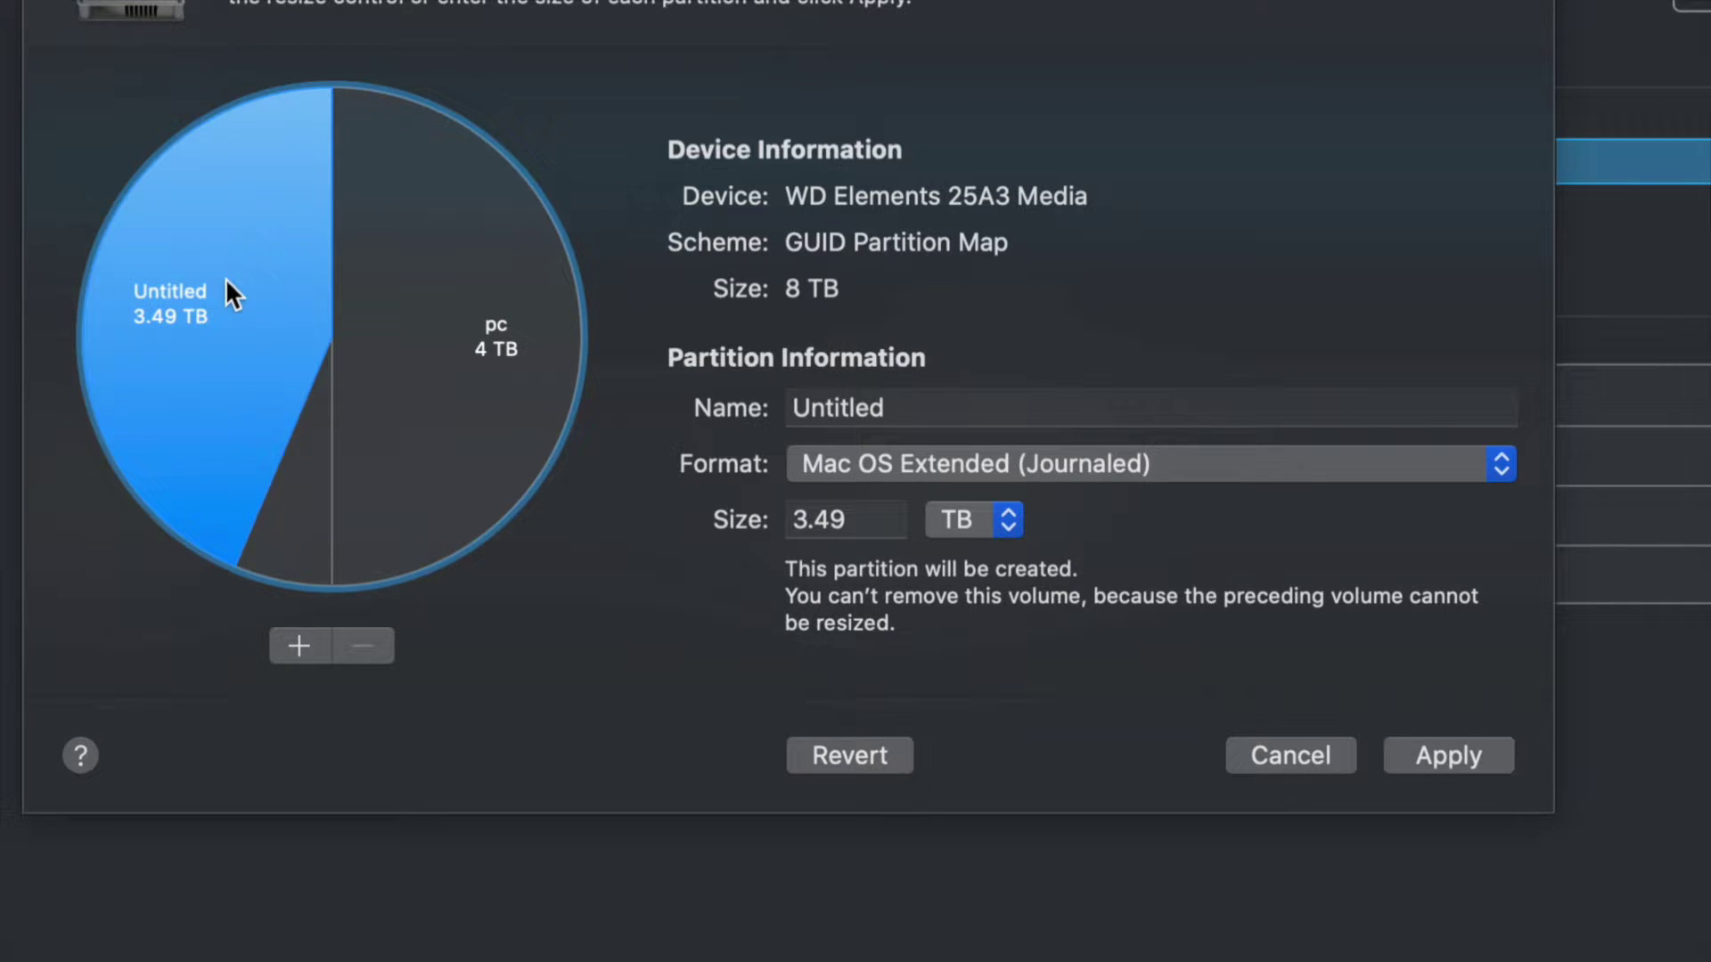
pyautogui.click(1180, 478)
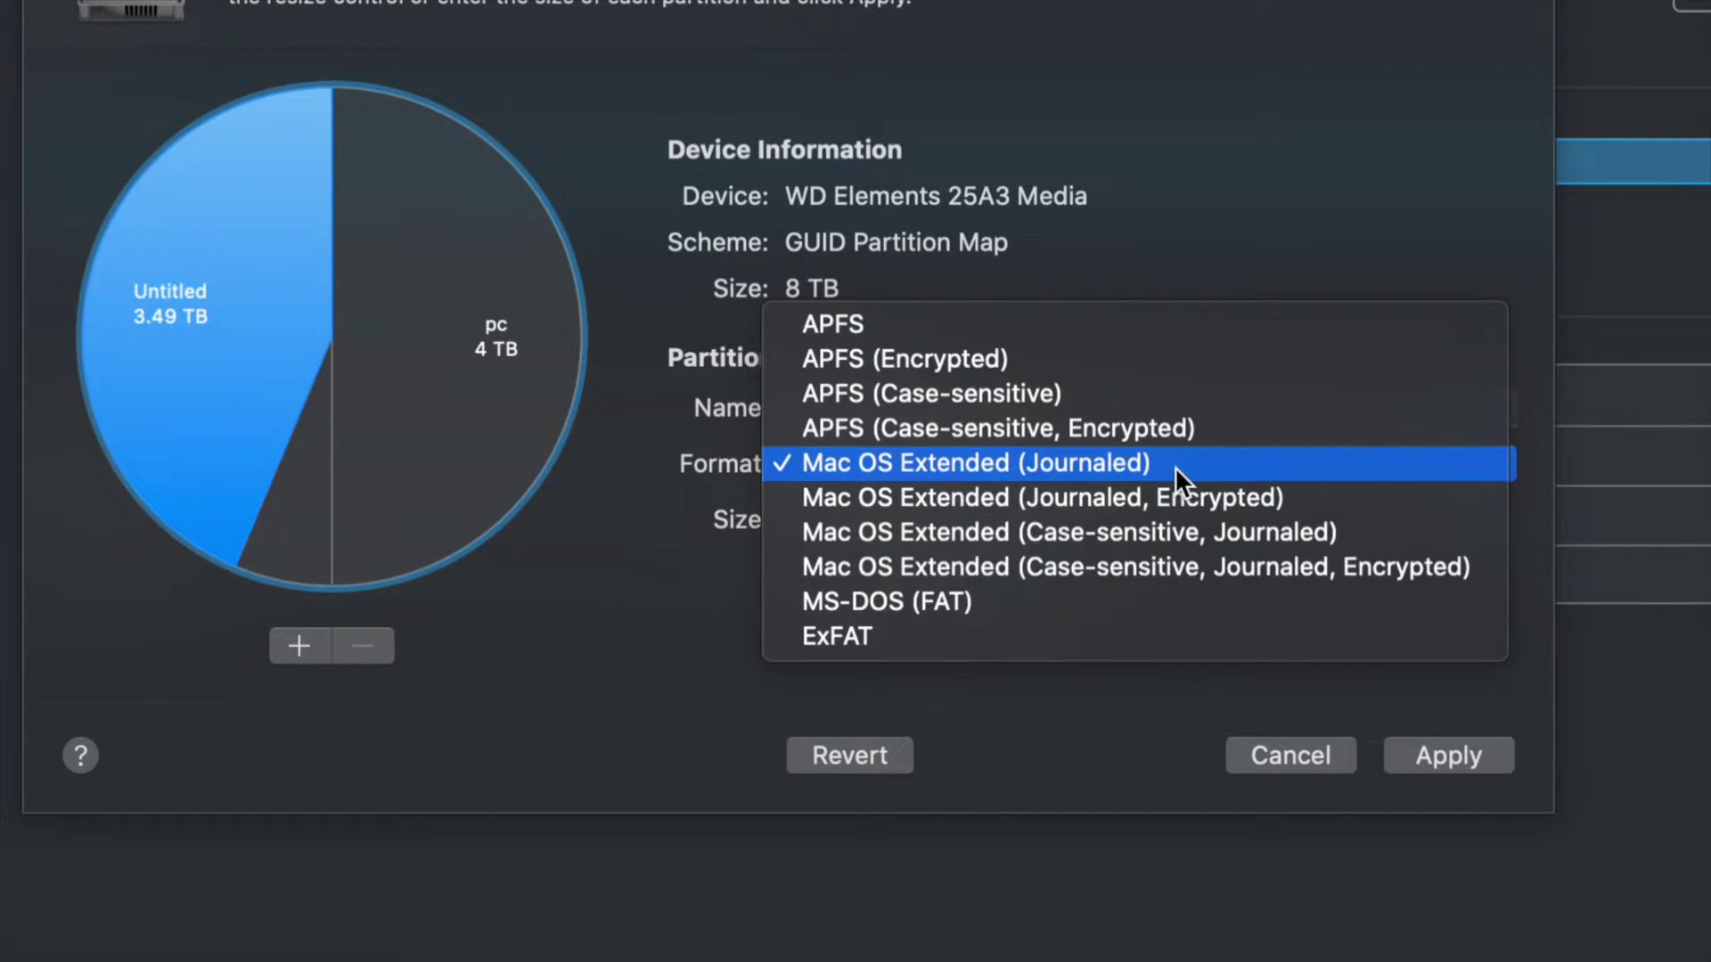
pyautogui.click(884, 638)
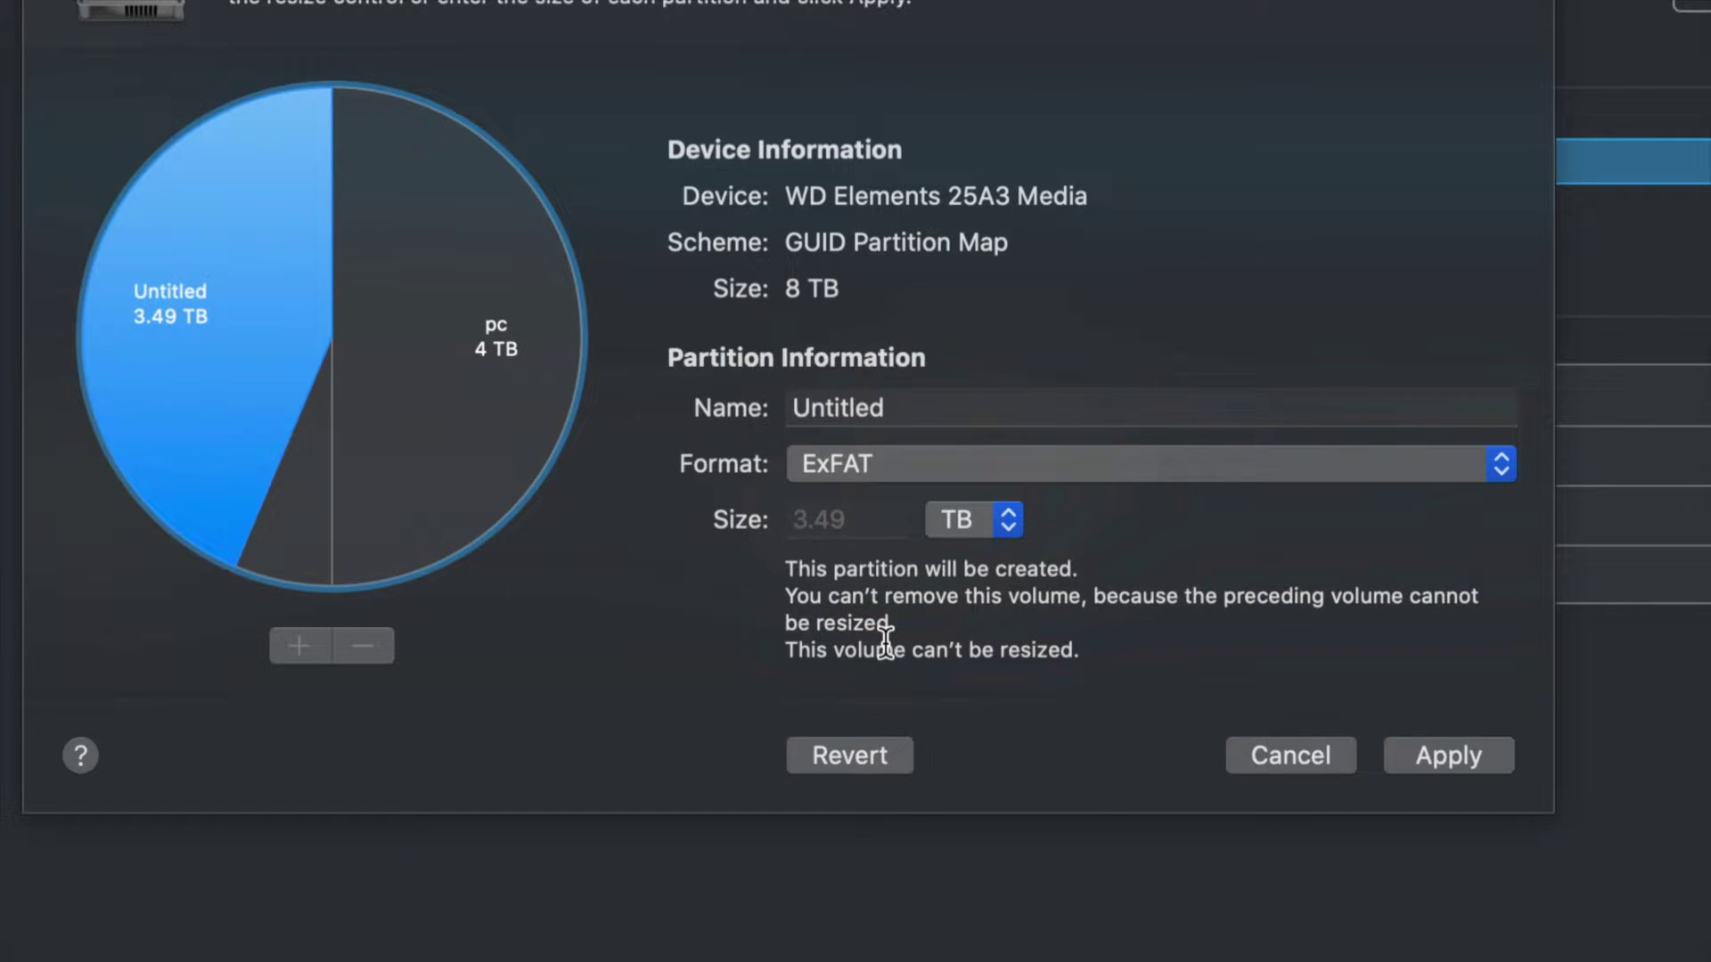
pyautogui.click(482, 335)
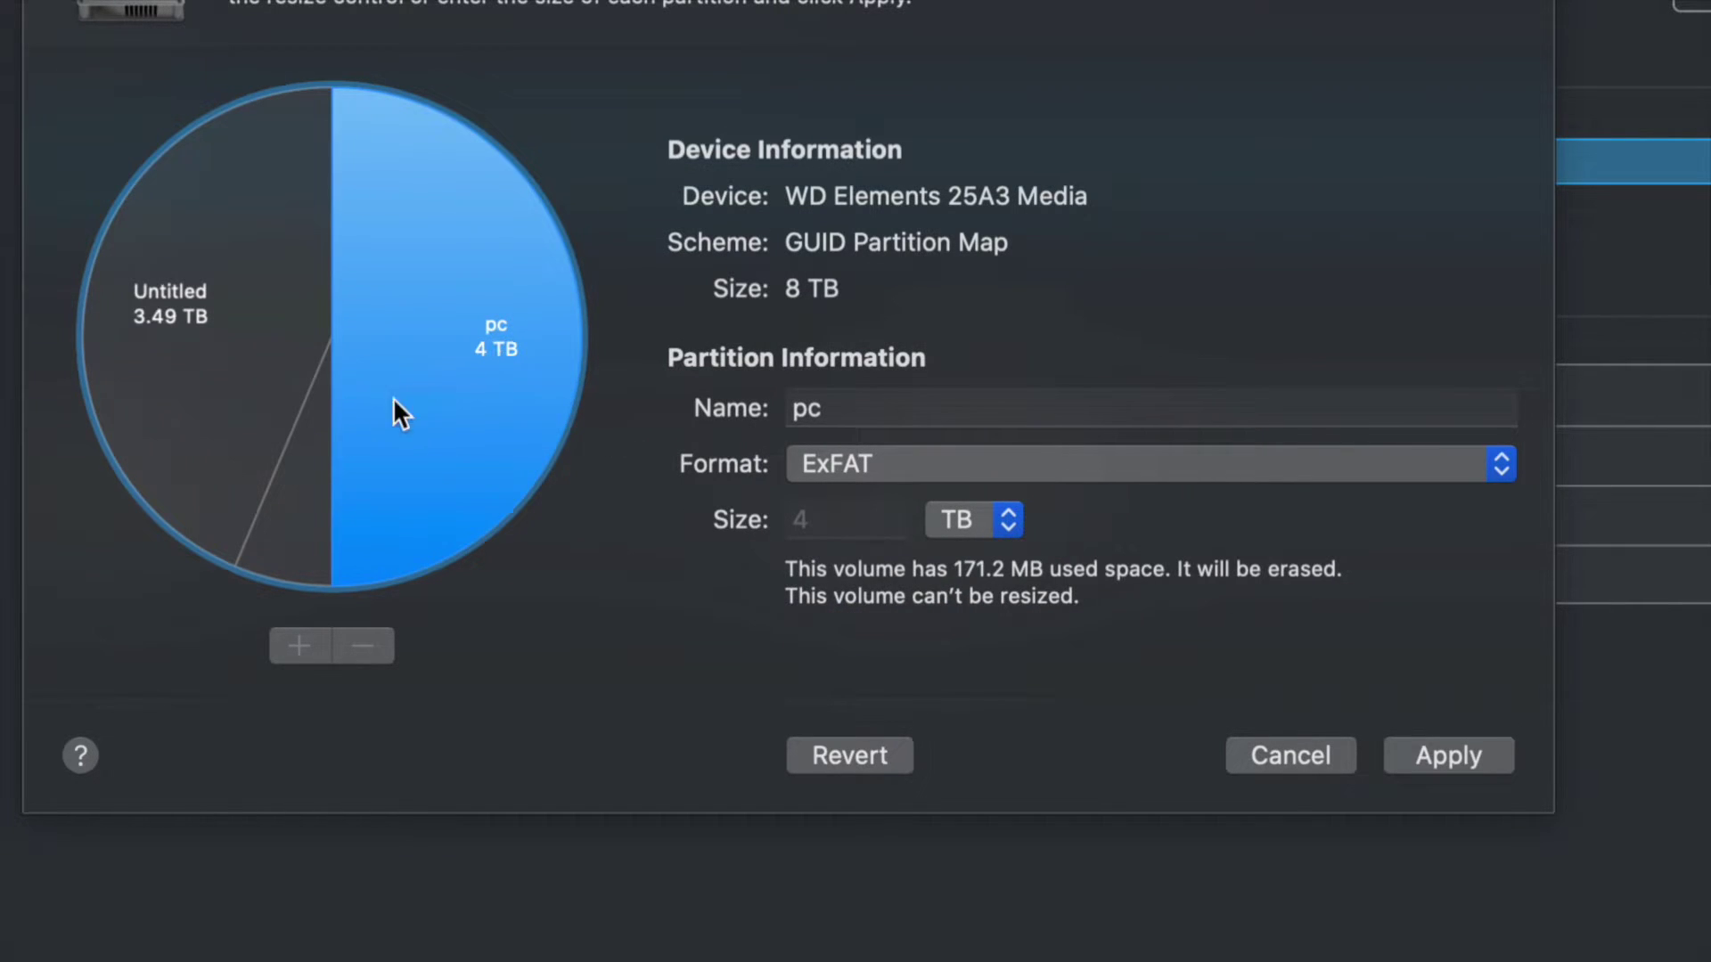
pyautogui.click(280, 481)
pyautogui.click(253, 381)
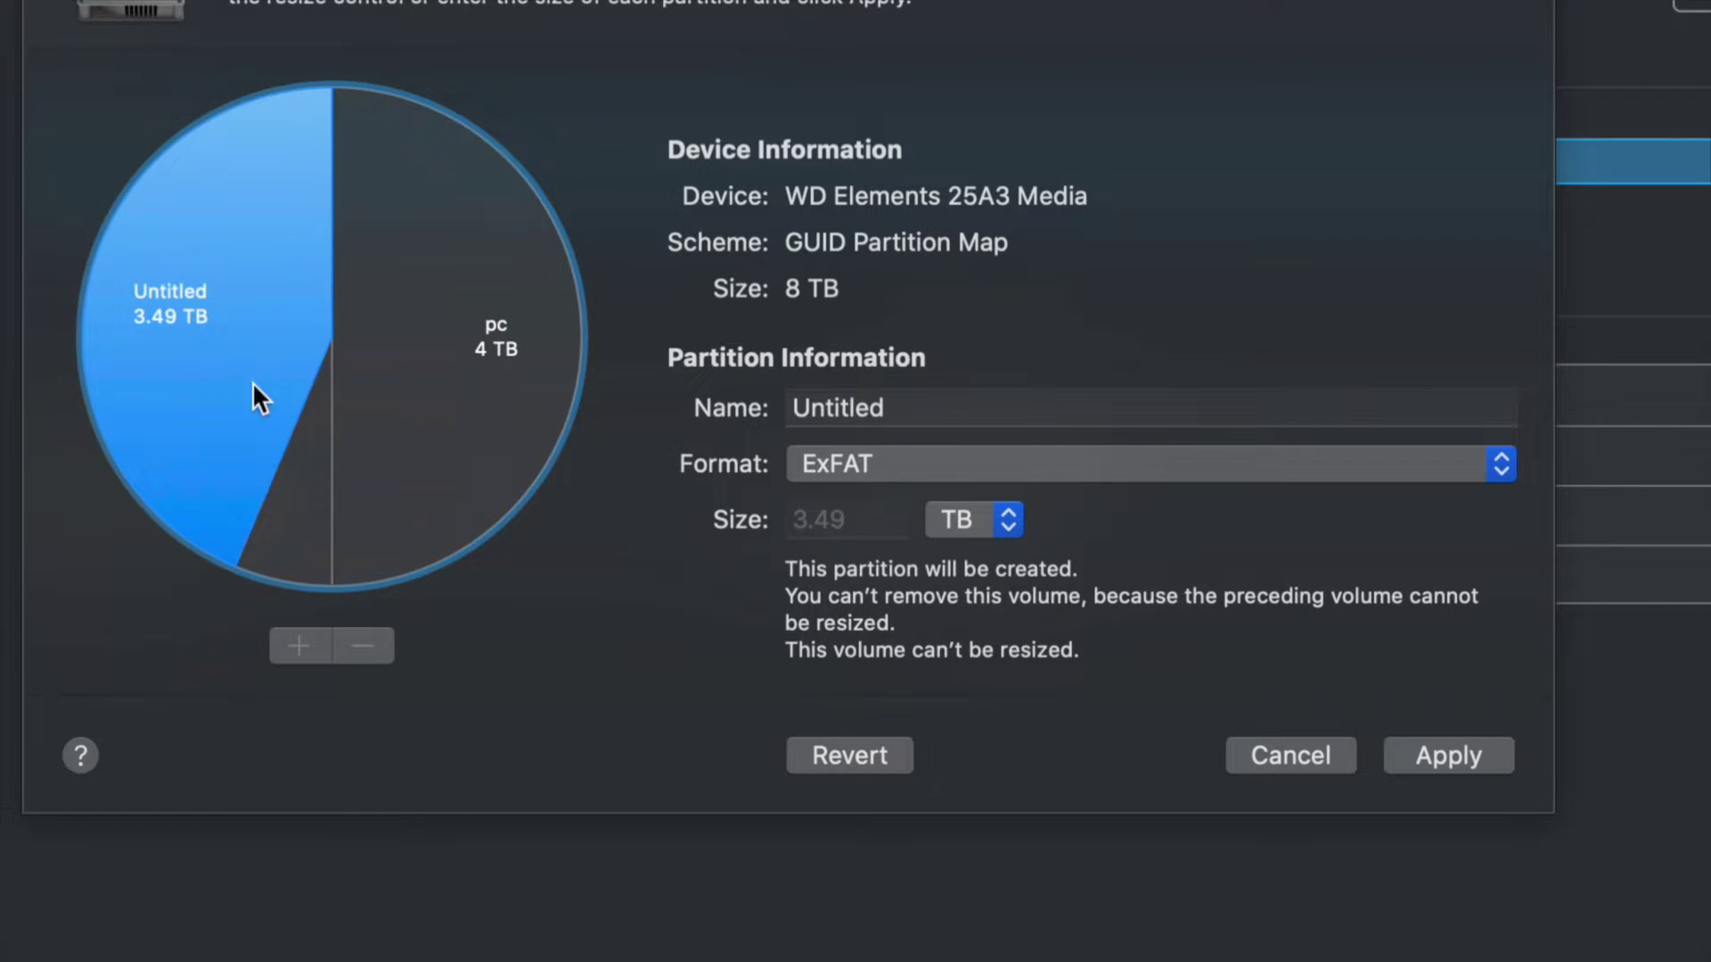
pyautogui.click(499, 370)
pyautogui.click(276, 500)
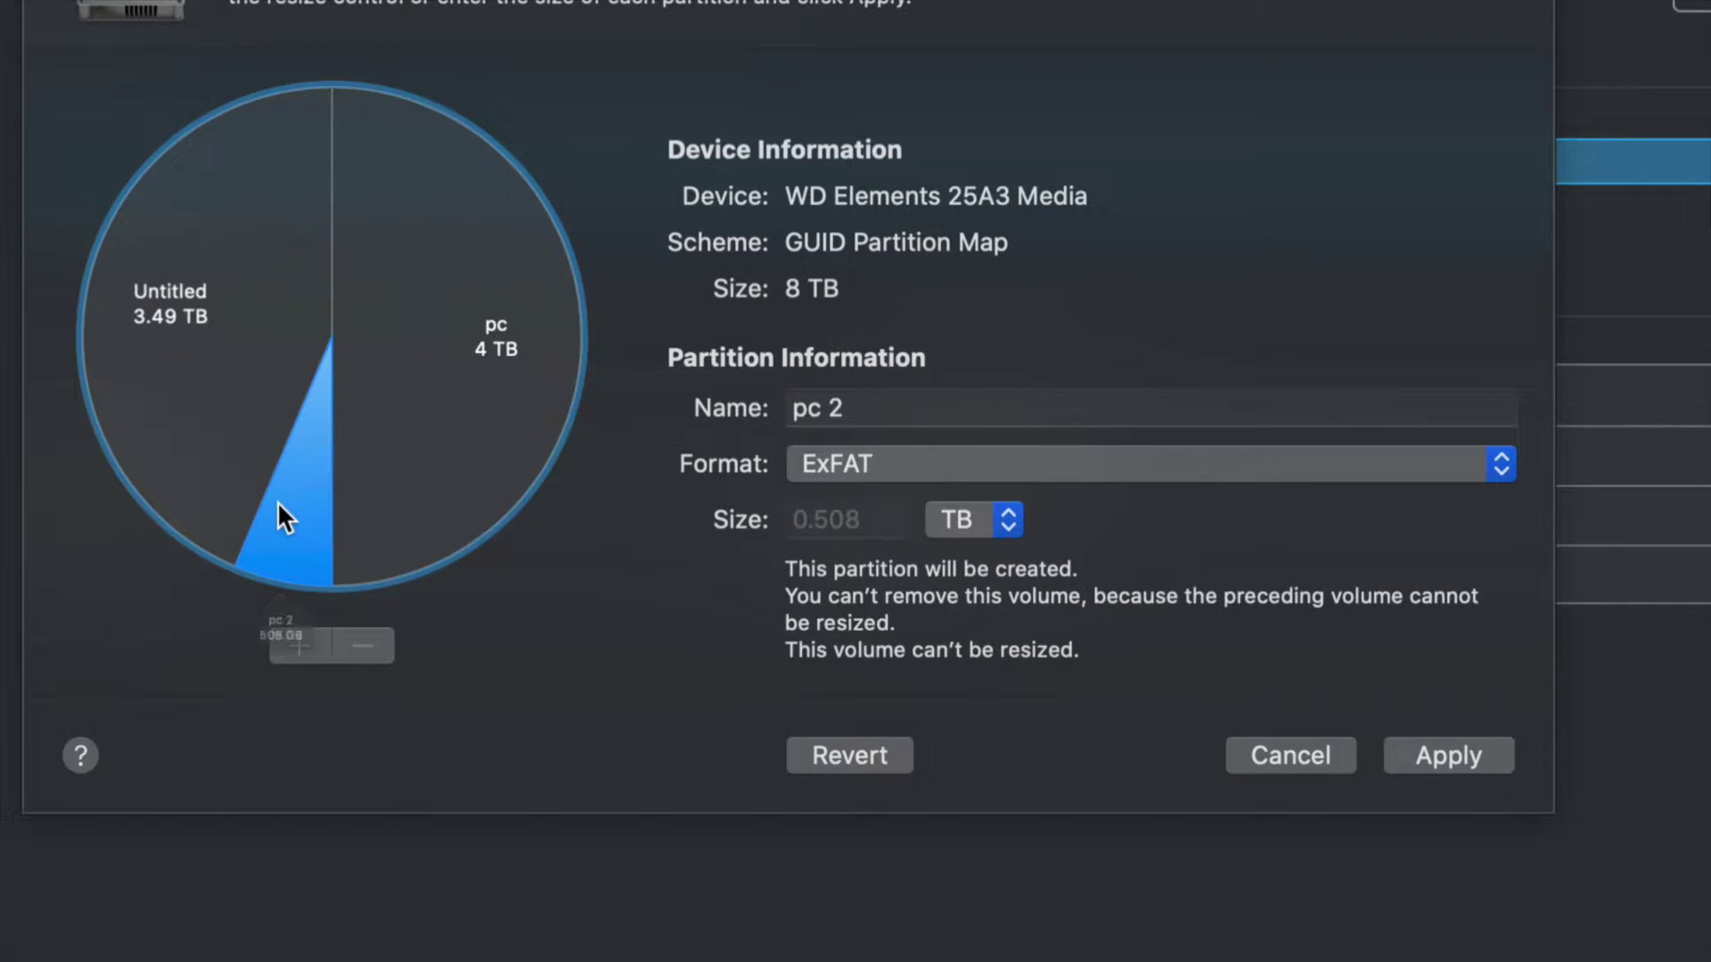
pyautogui.click(206, 366)
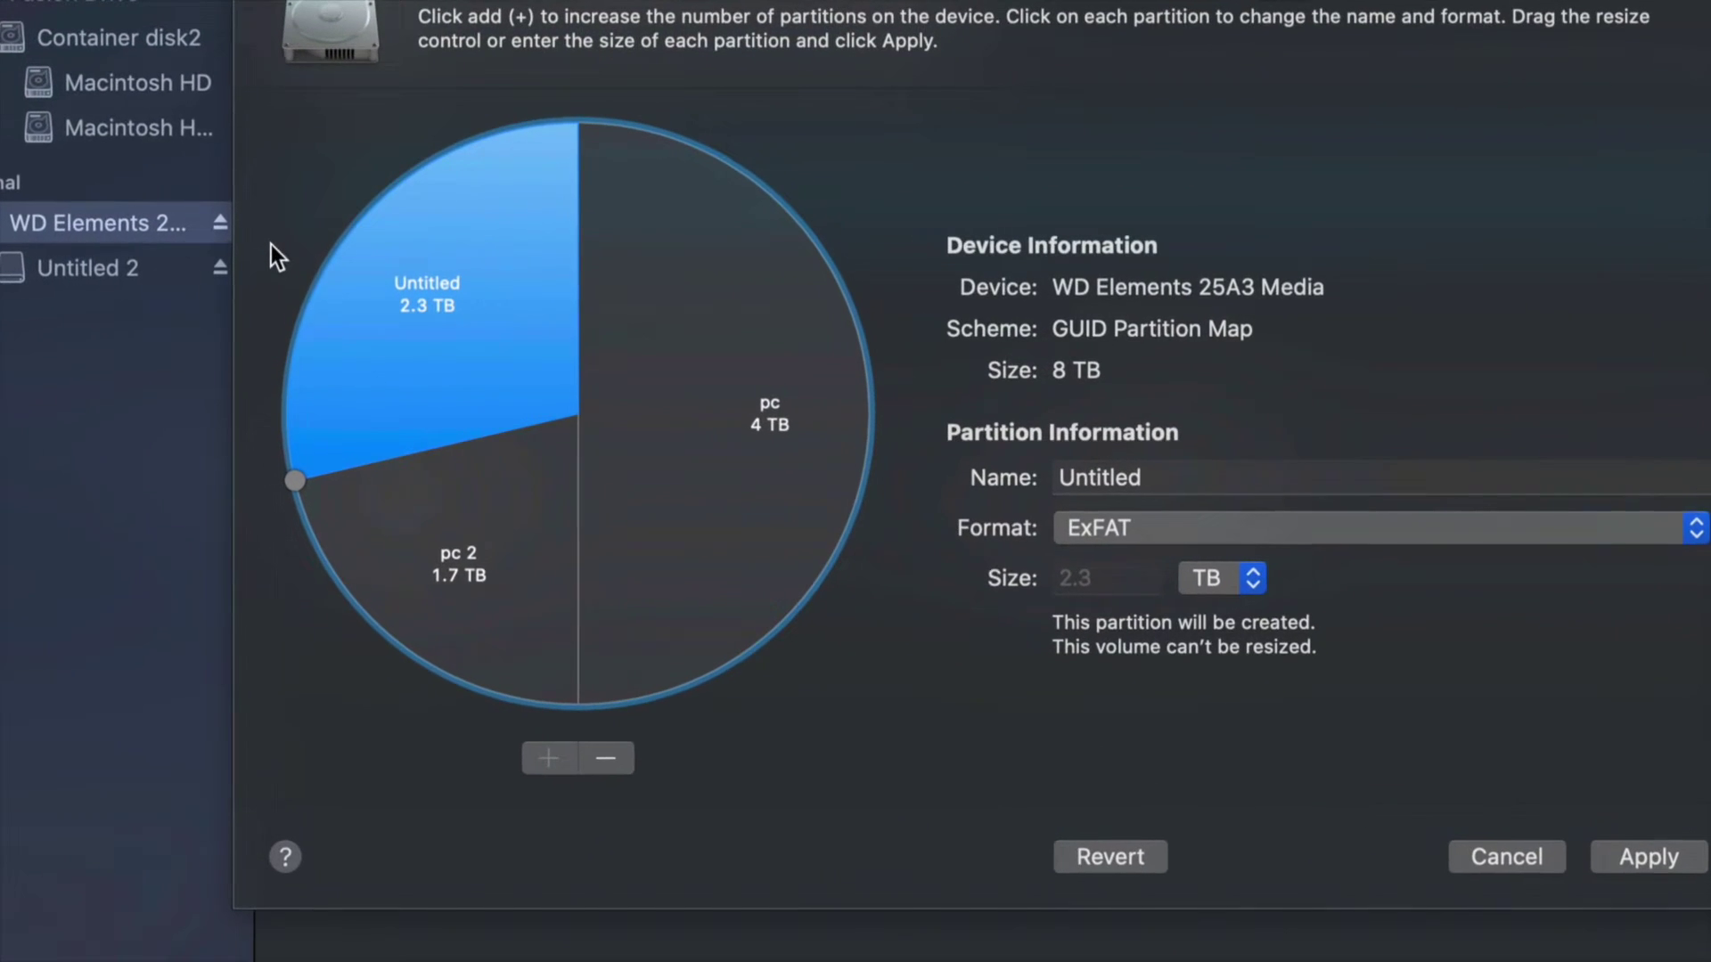
# Delete the Untitled partition from the plan.
pyautogui.click(630, 397)
pyautogui.click(526, 312)
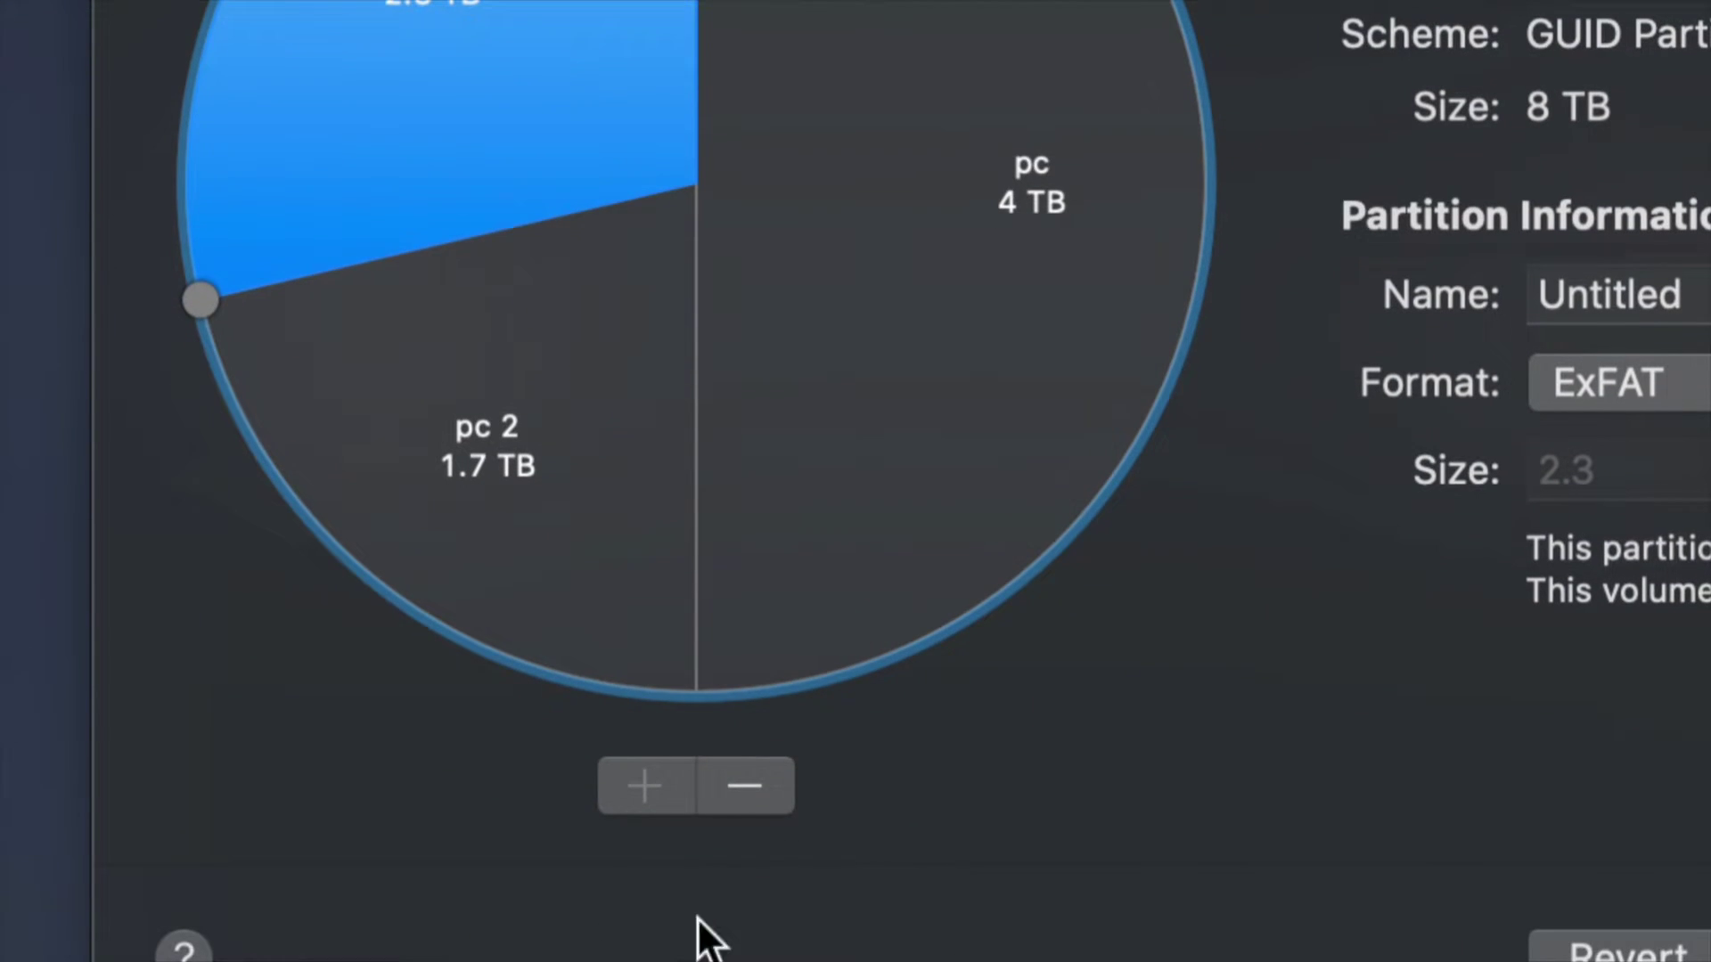
pyautogui.click(751, 796)
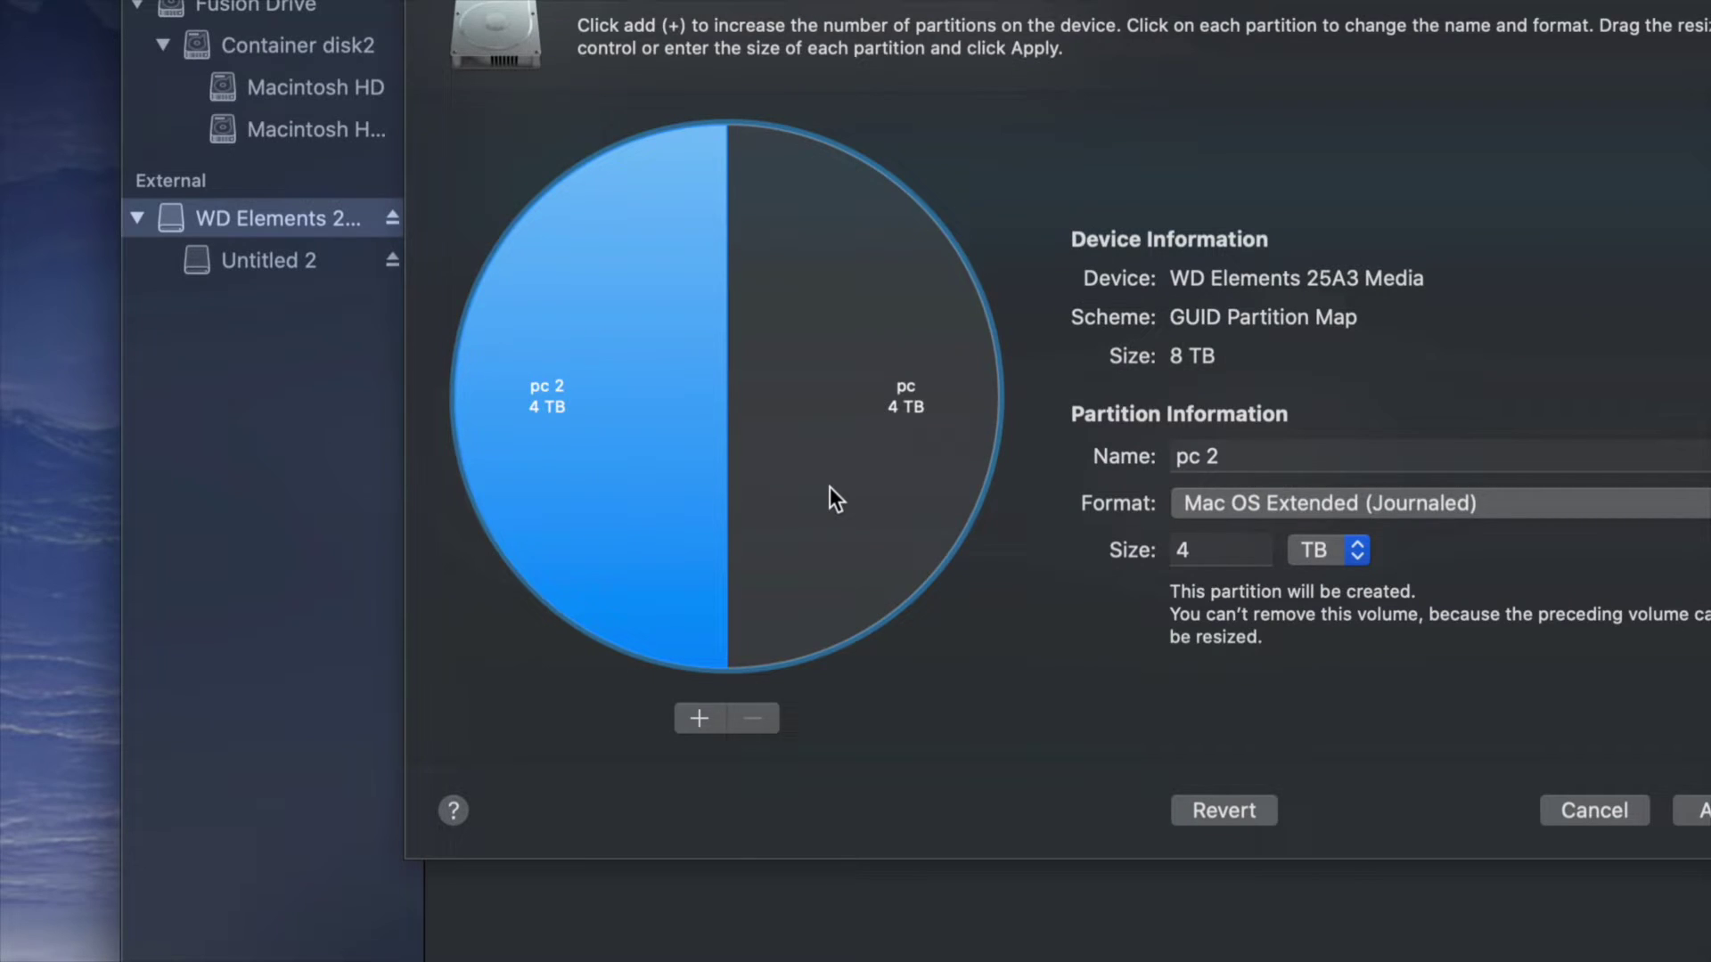
# Select the 4 TB pc 2 partition and set its format to ExFAT.
pyautogui.click(830, 486)
pyautogui.click(648, 485)
pyautogui.click(848, 484)
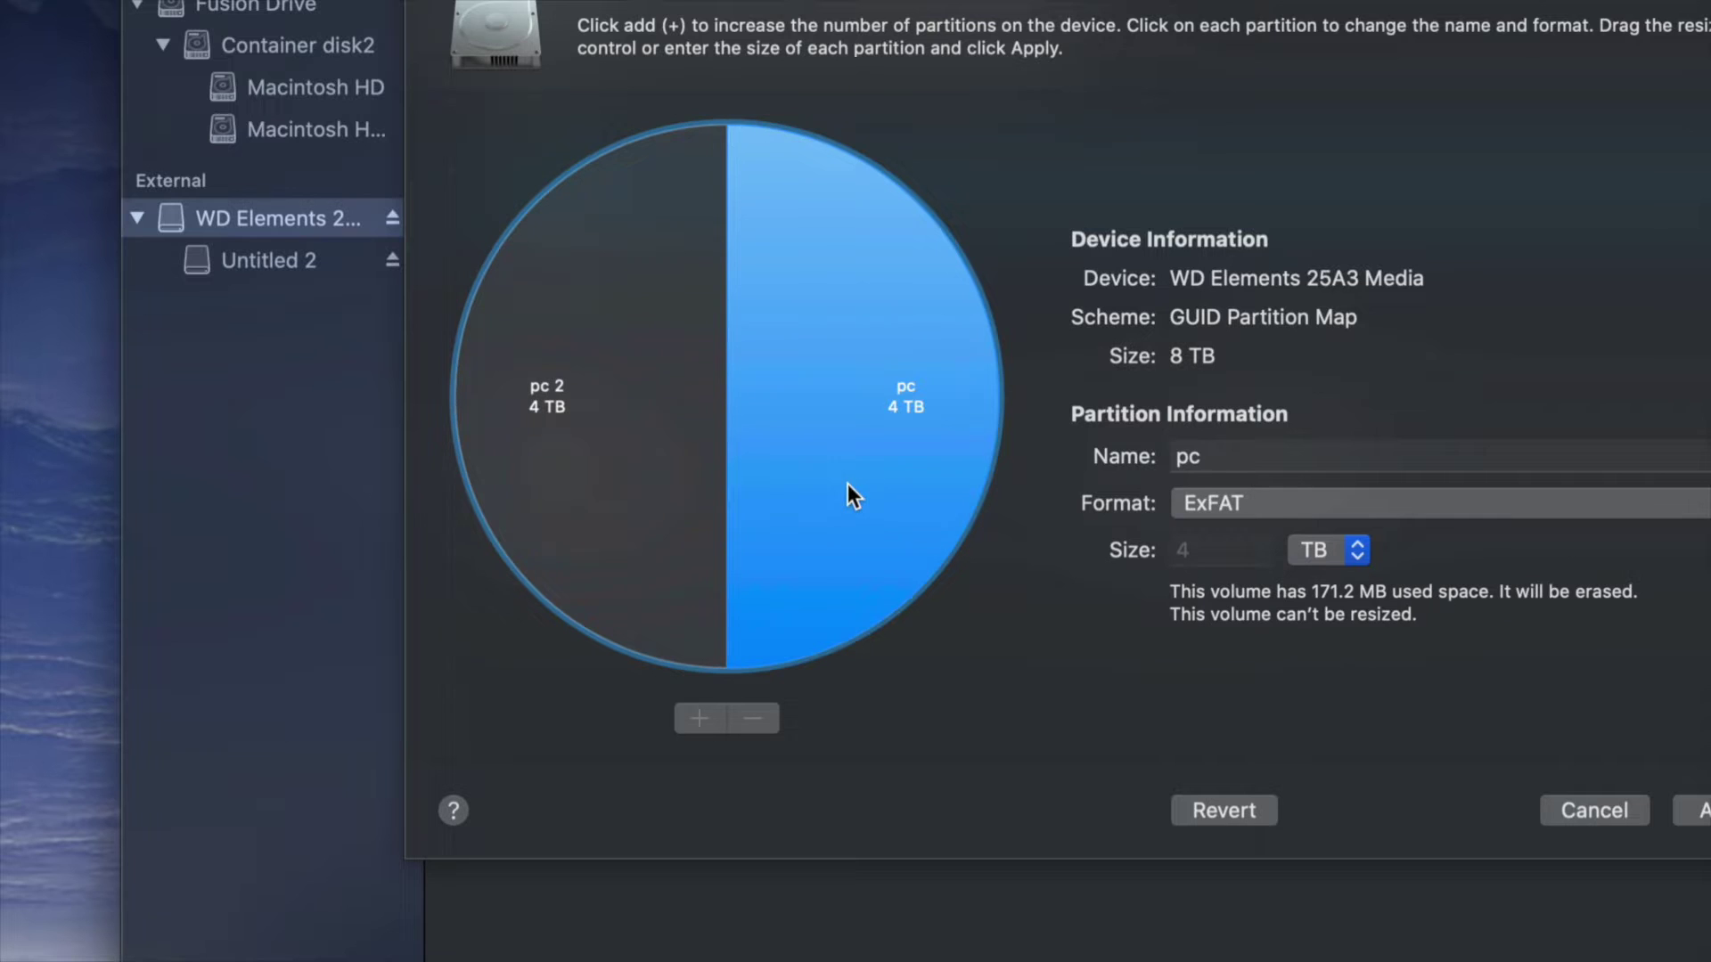
pyautogui.click(656, 485)
pyautogui.click(855, 492)
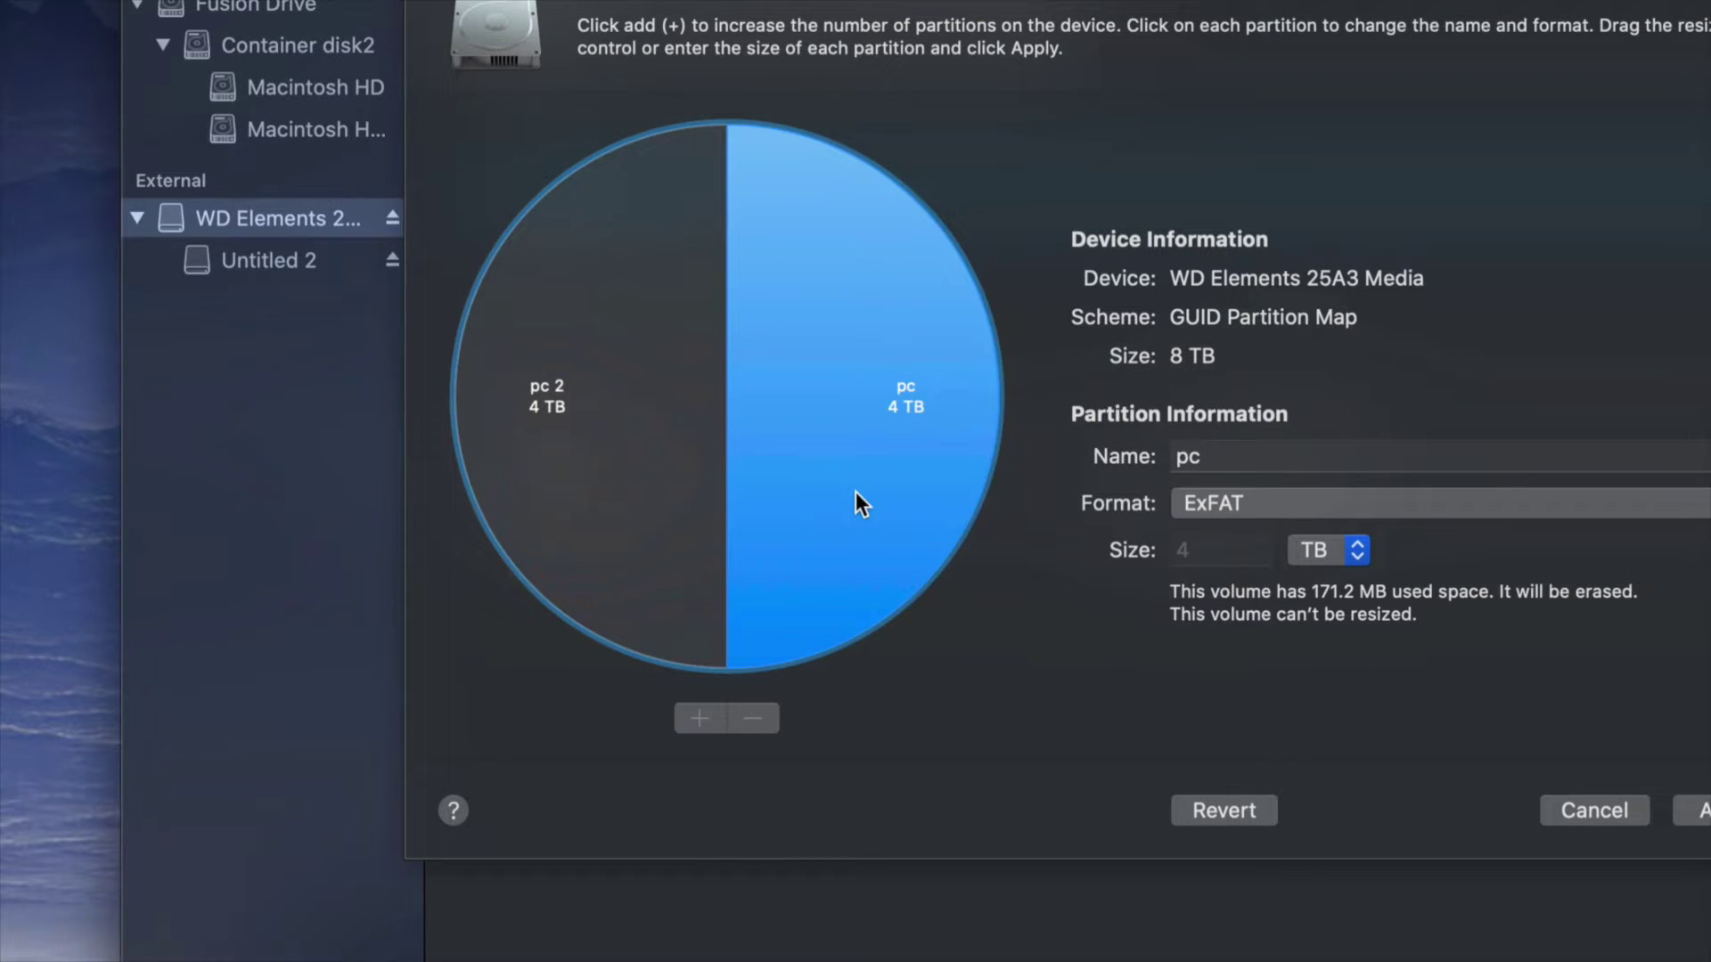
pyautogui.click(601, 517)
pyautogui.click(794, 500)
pyautogui.click(649, 496)
pyautogui.click(1301, 504)
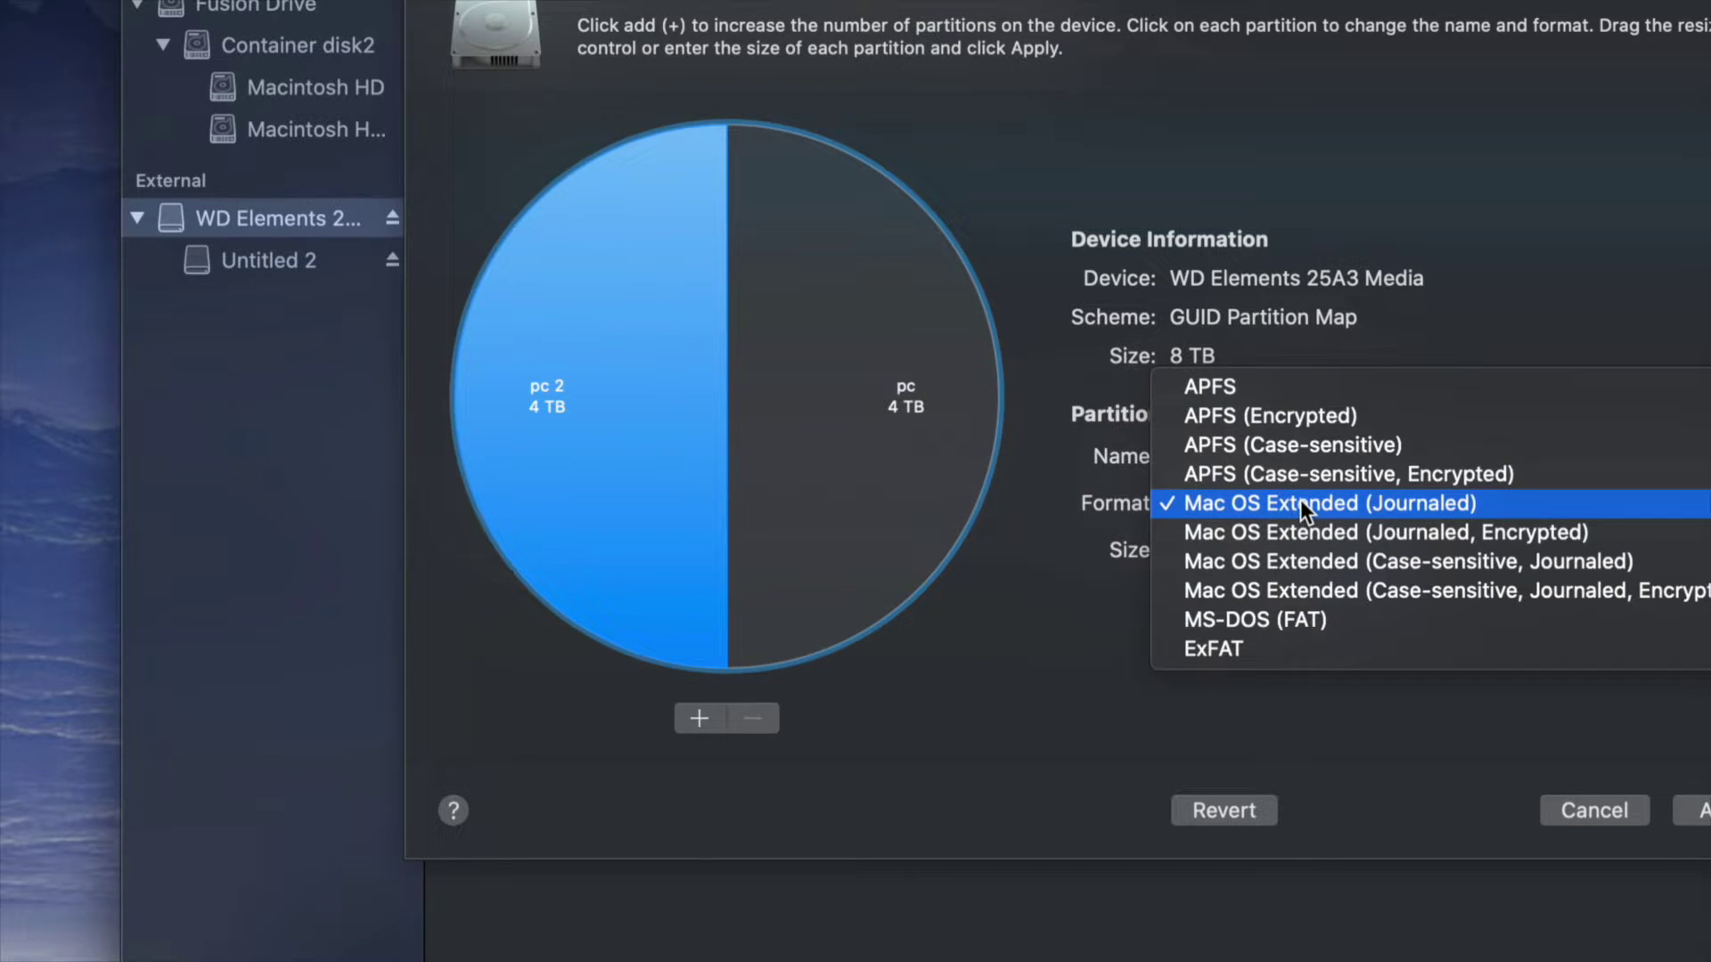
pyautogui.click(1297, 639)
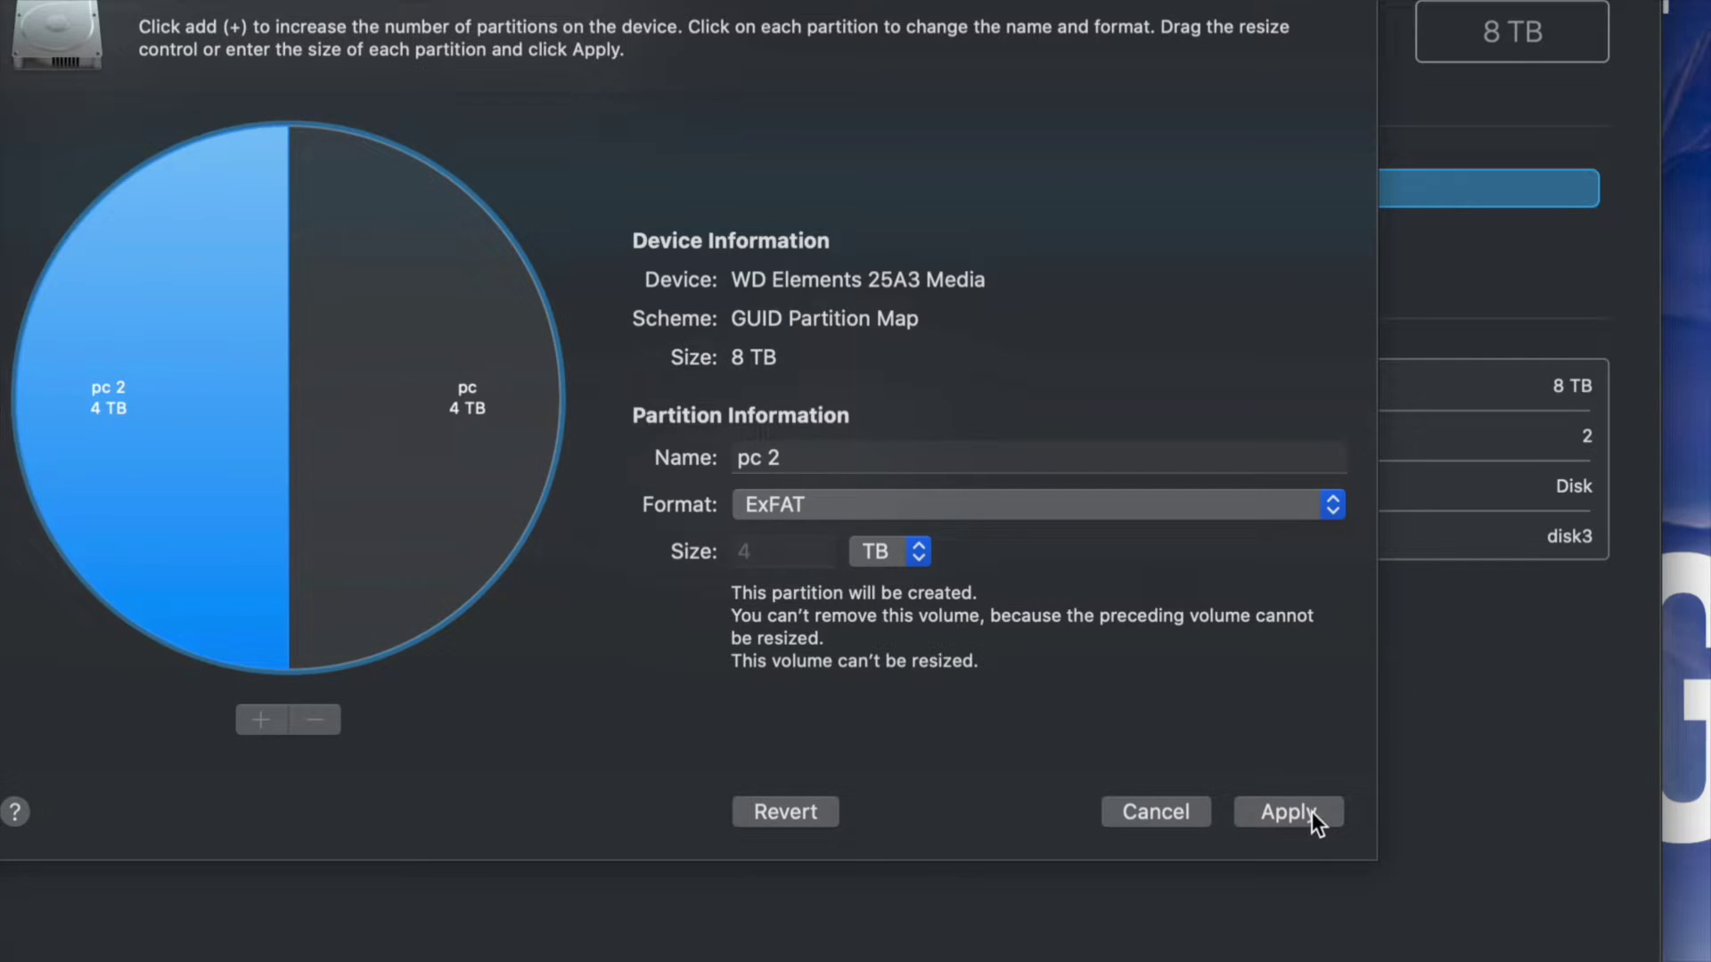
# Apply and confirm the two-partition pc / pc 2 layout, then close the report.
pyautogui.click(1702, 810)
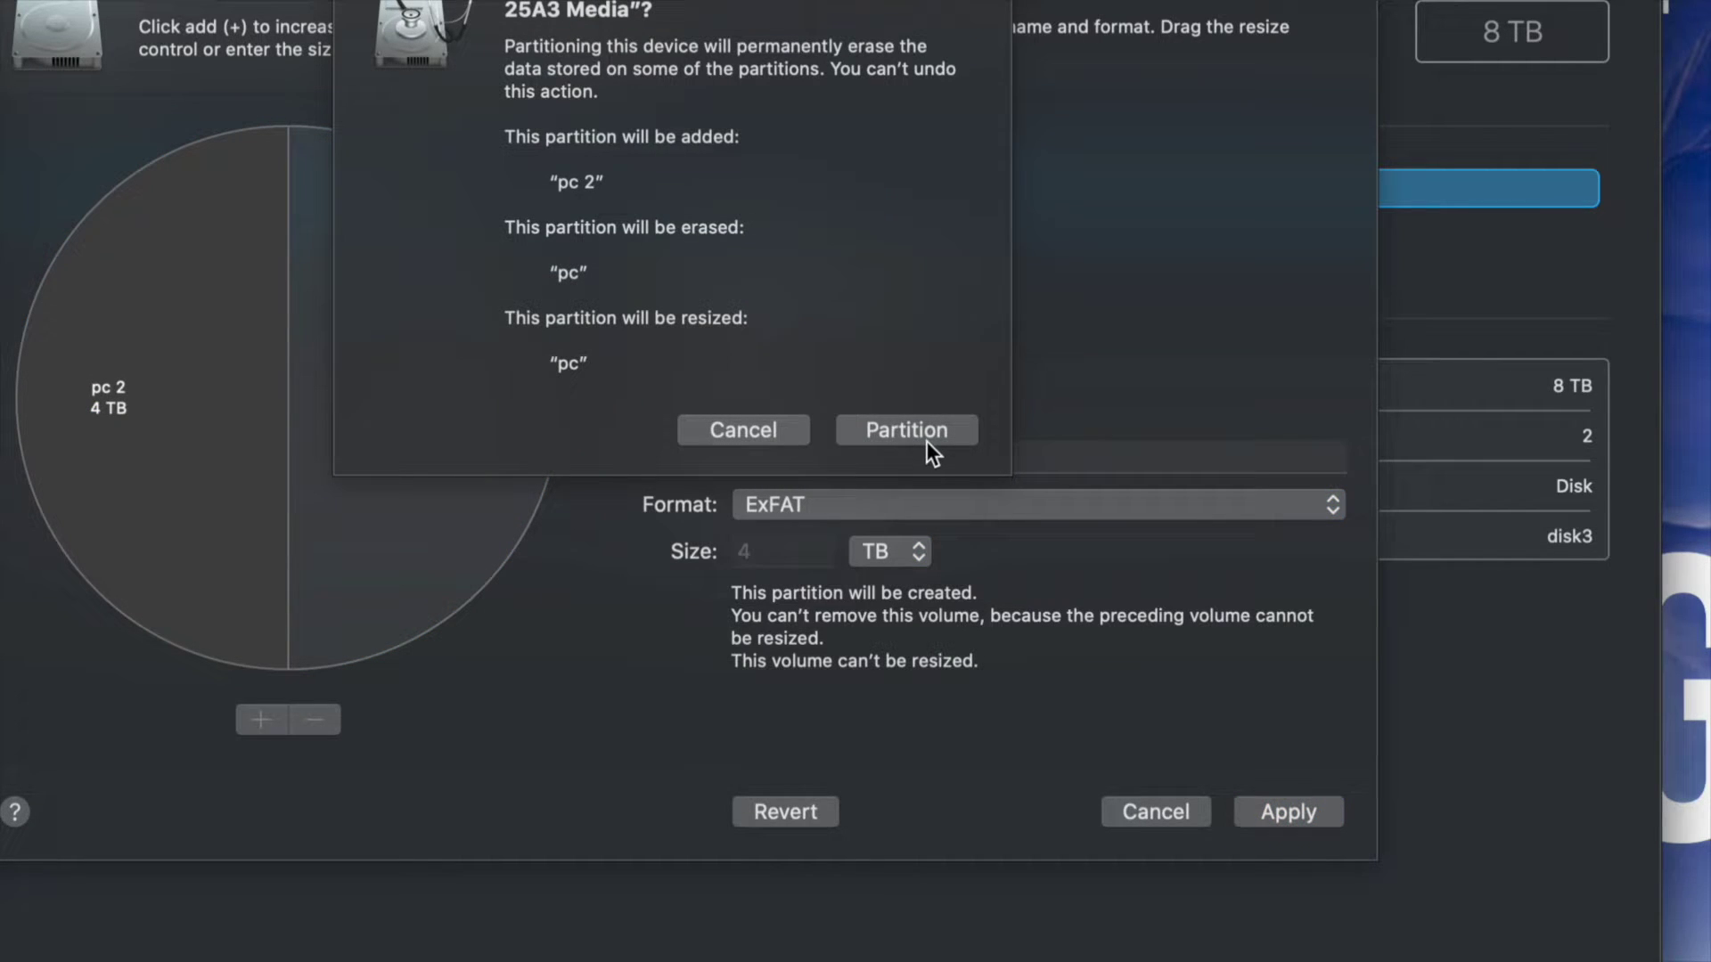
pyautogui.click(906, 430)
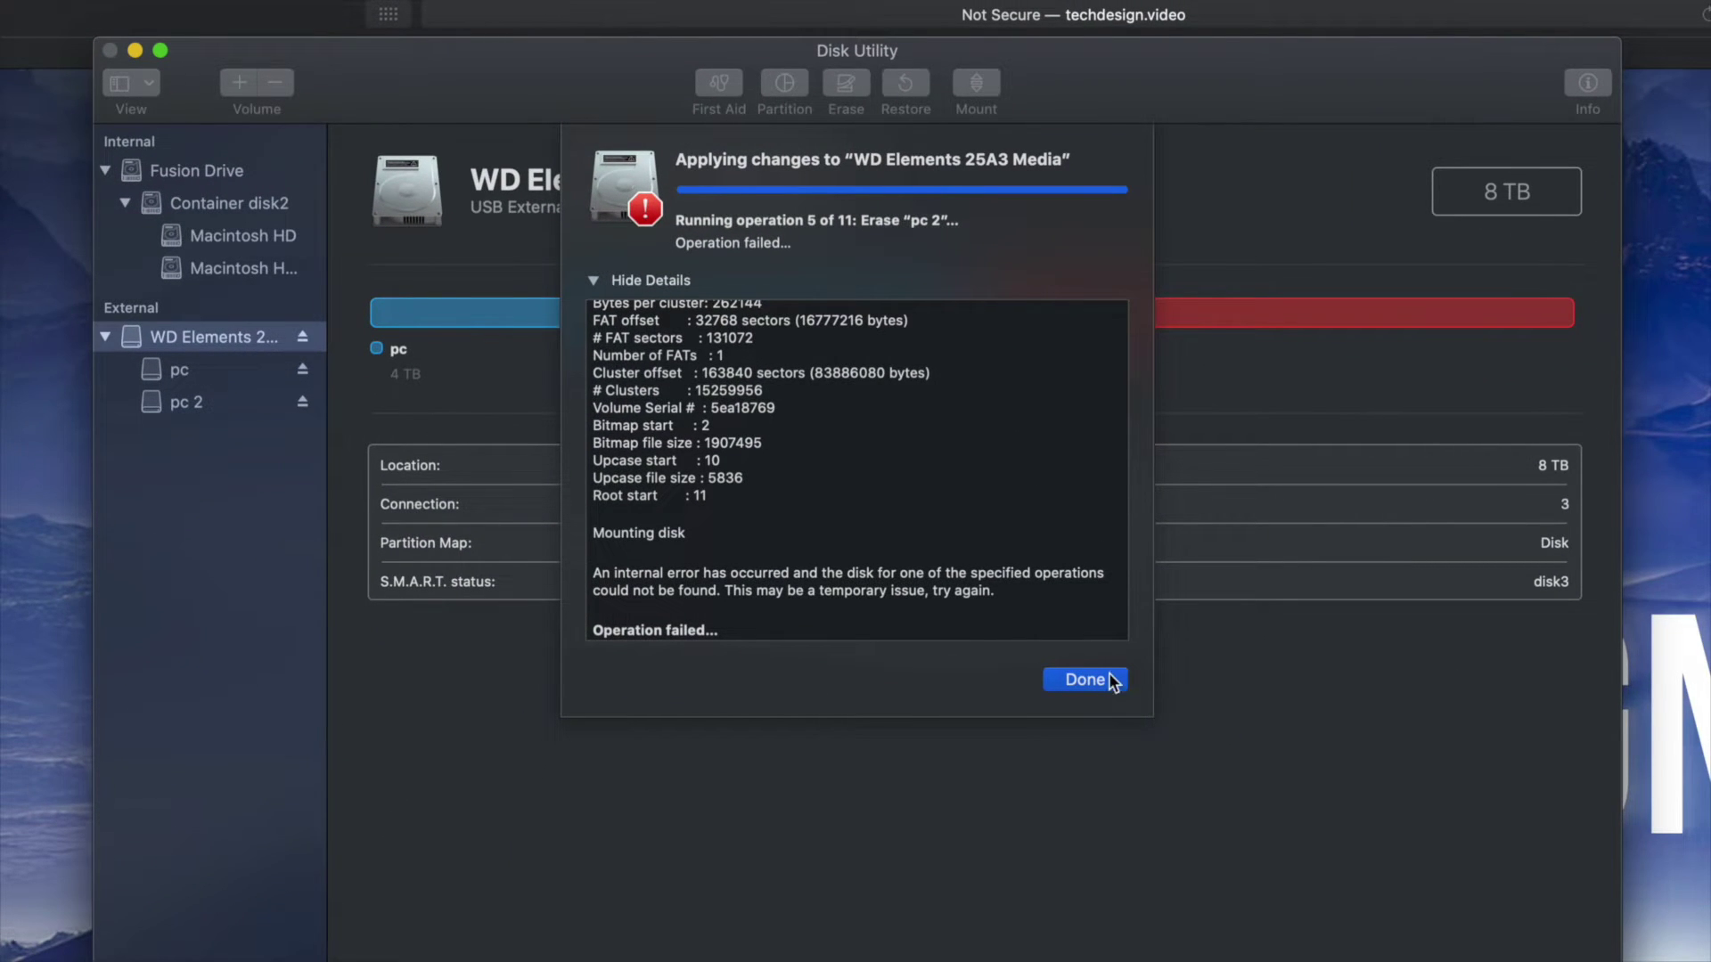
pyautogui.click(1085, 680)
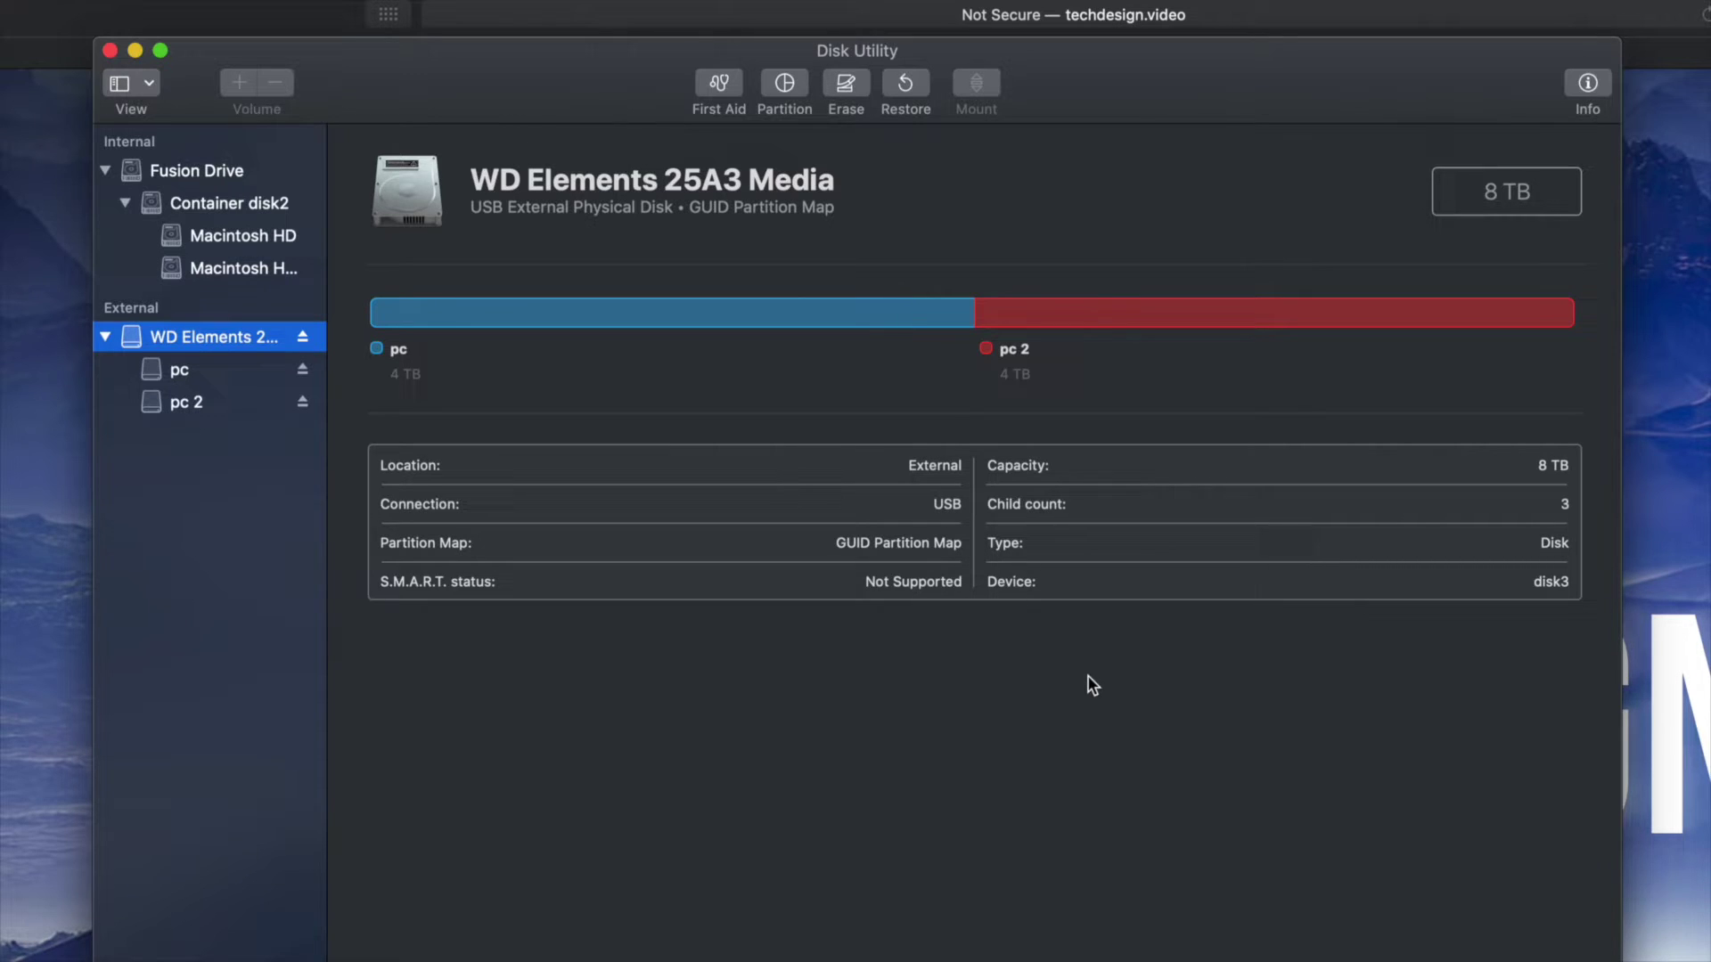
# Erase the whole WD Elements drive as ExFAT with a GUID Partition Map scheme.
pyautogui.click(842, 87)
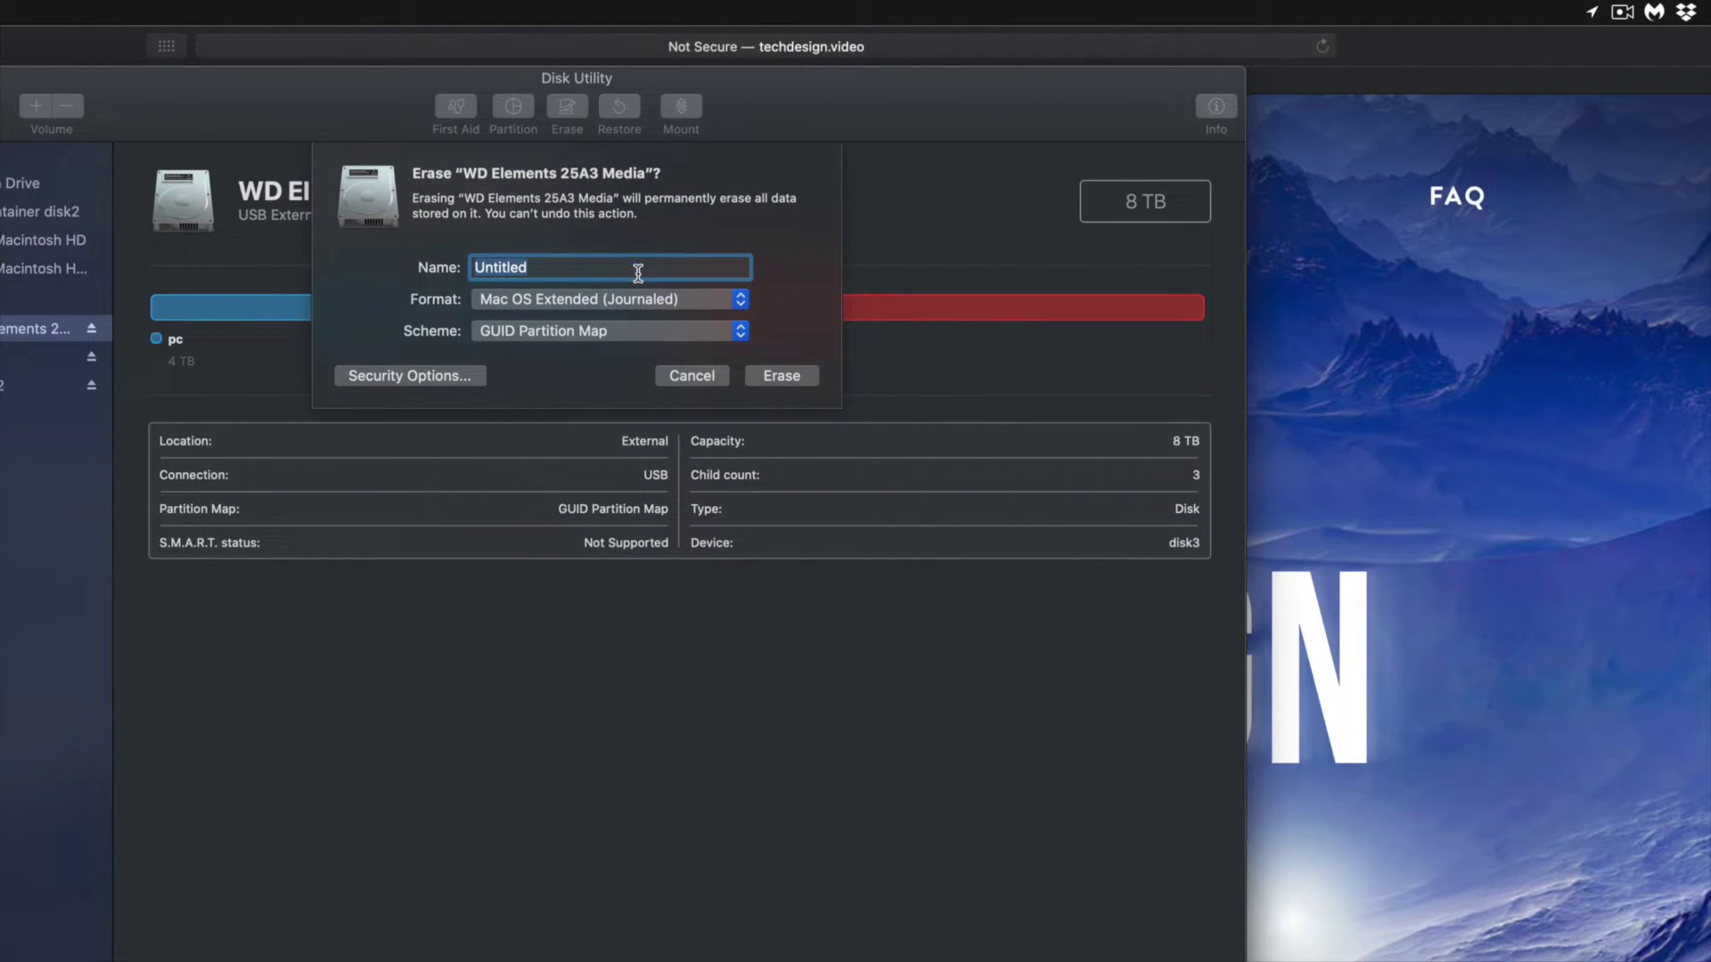
pyautogui.click(646, 300)
pyautogui.click(595, 301)
pyautogui.click(595, 301)
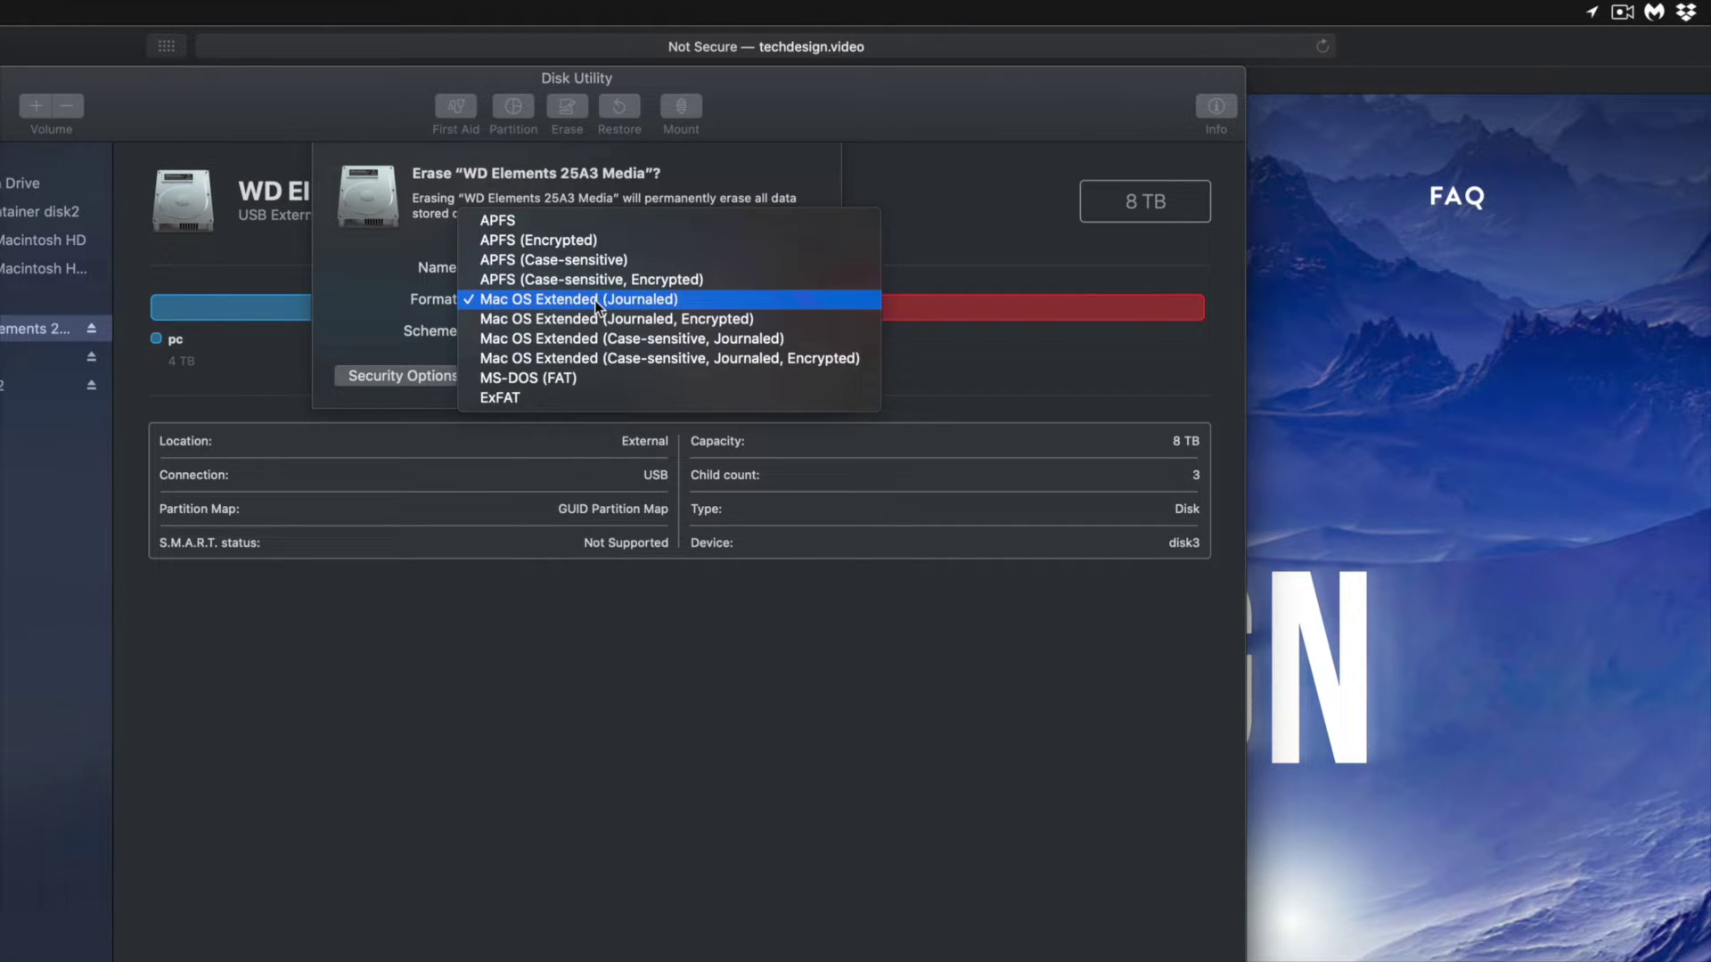
pyautogui.click(546, 398)
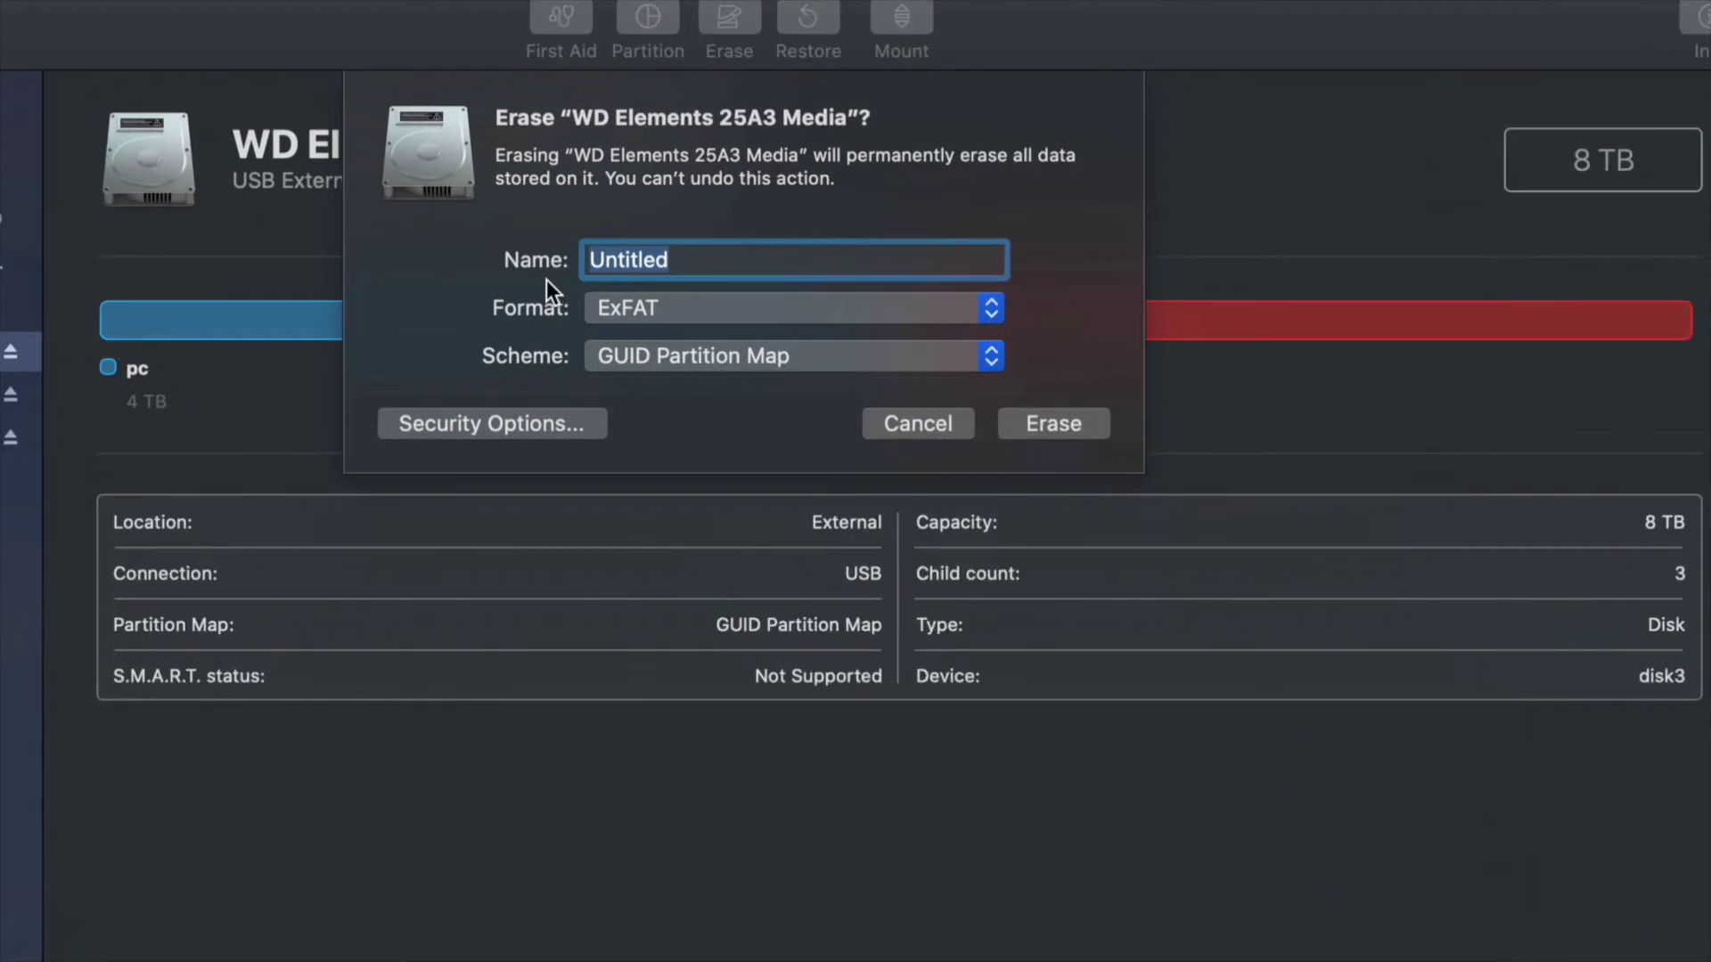
pyautogui.click(794, 374)
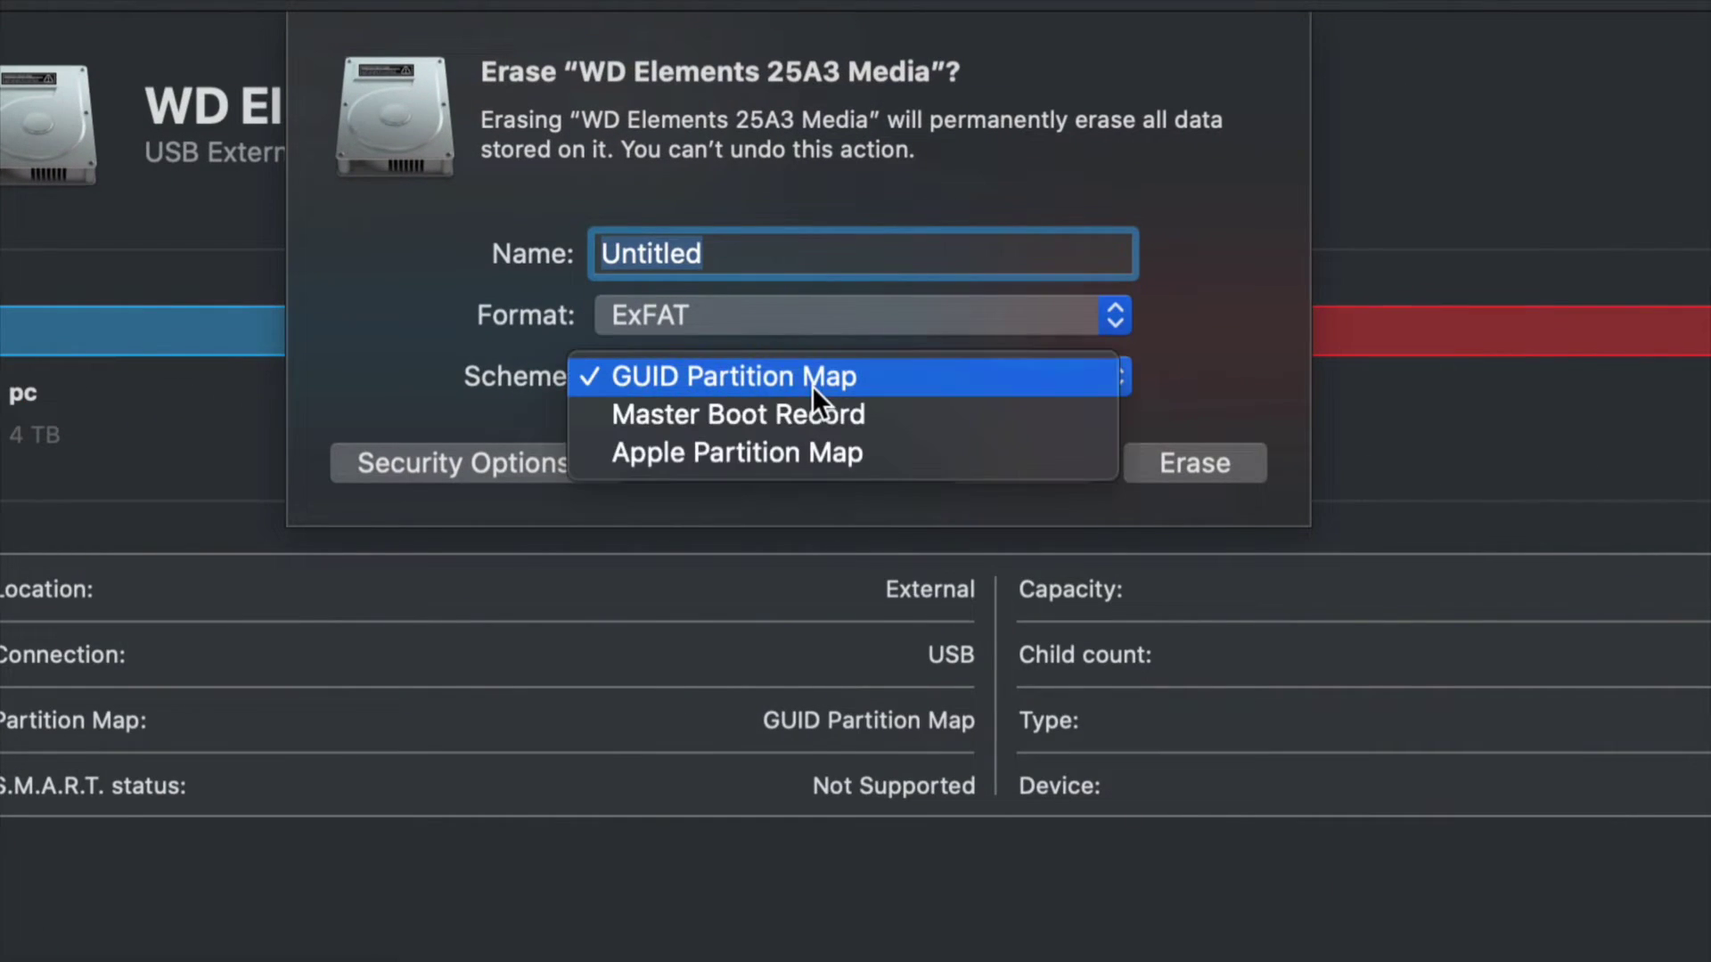
pyautogui.click(703, 380)
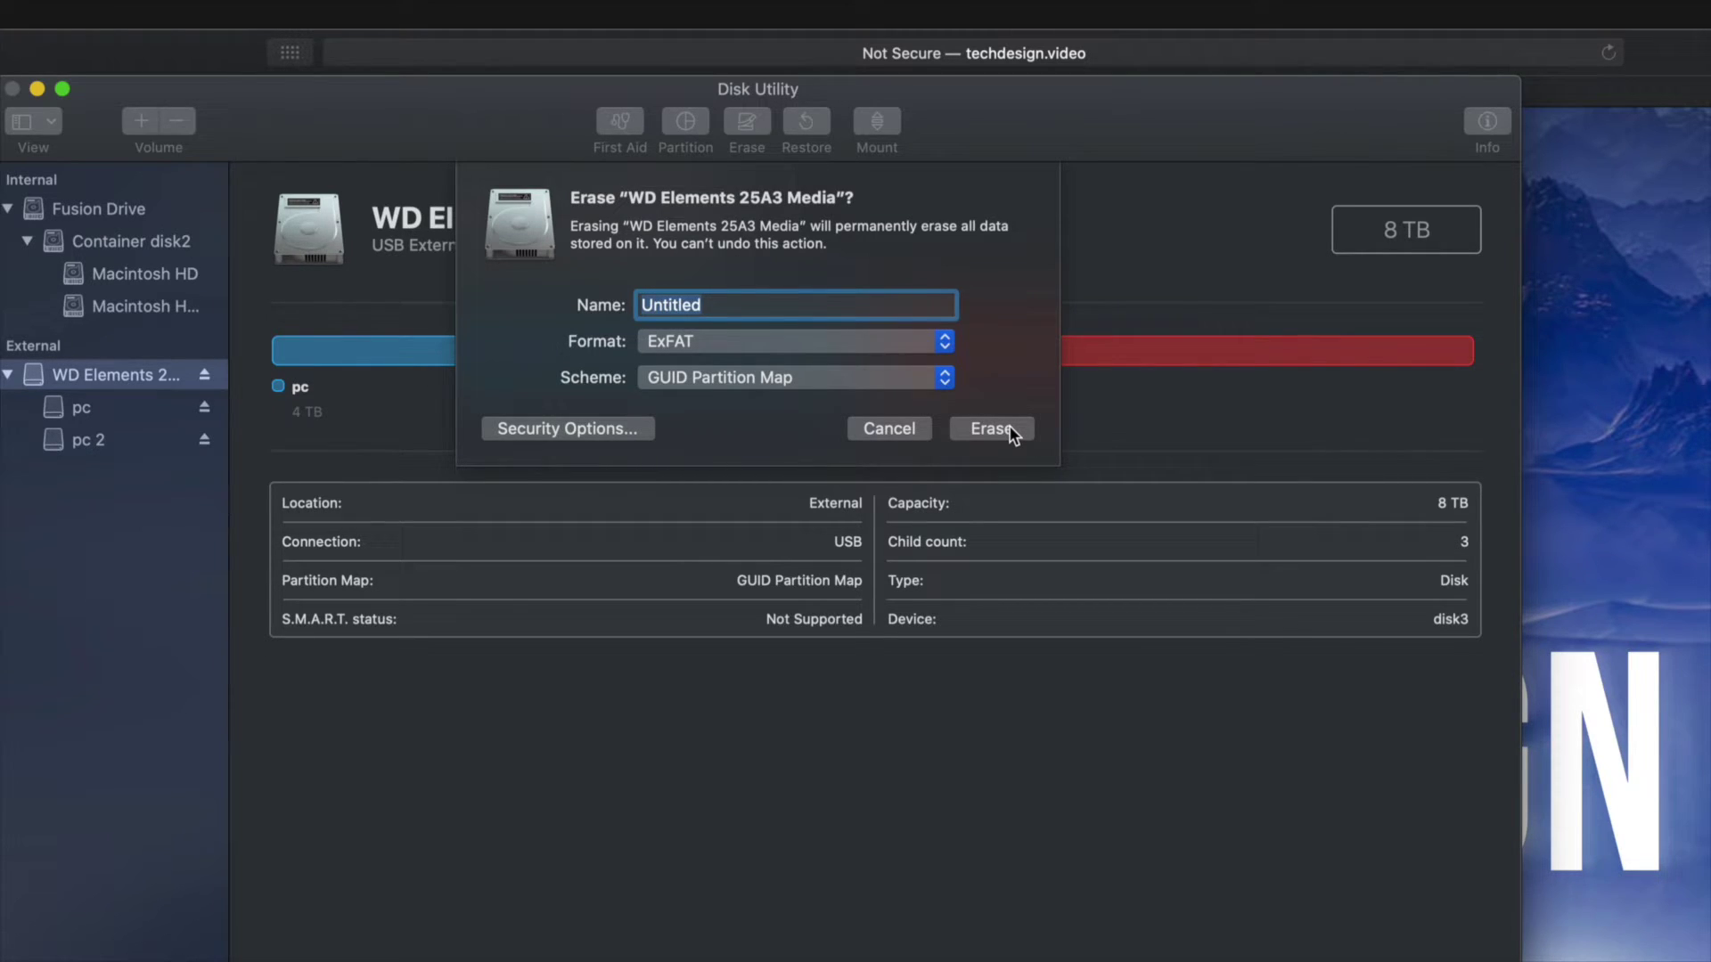
pyautogui.click(1010, 428)
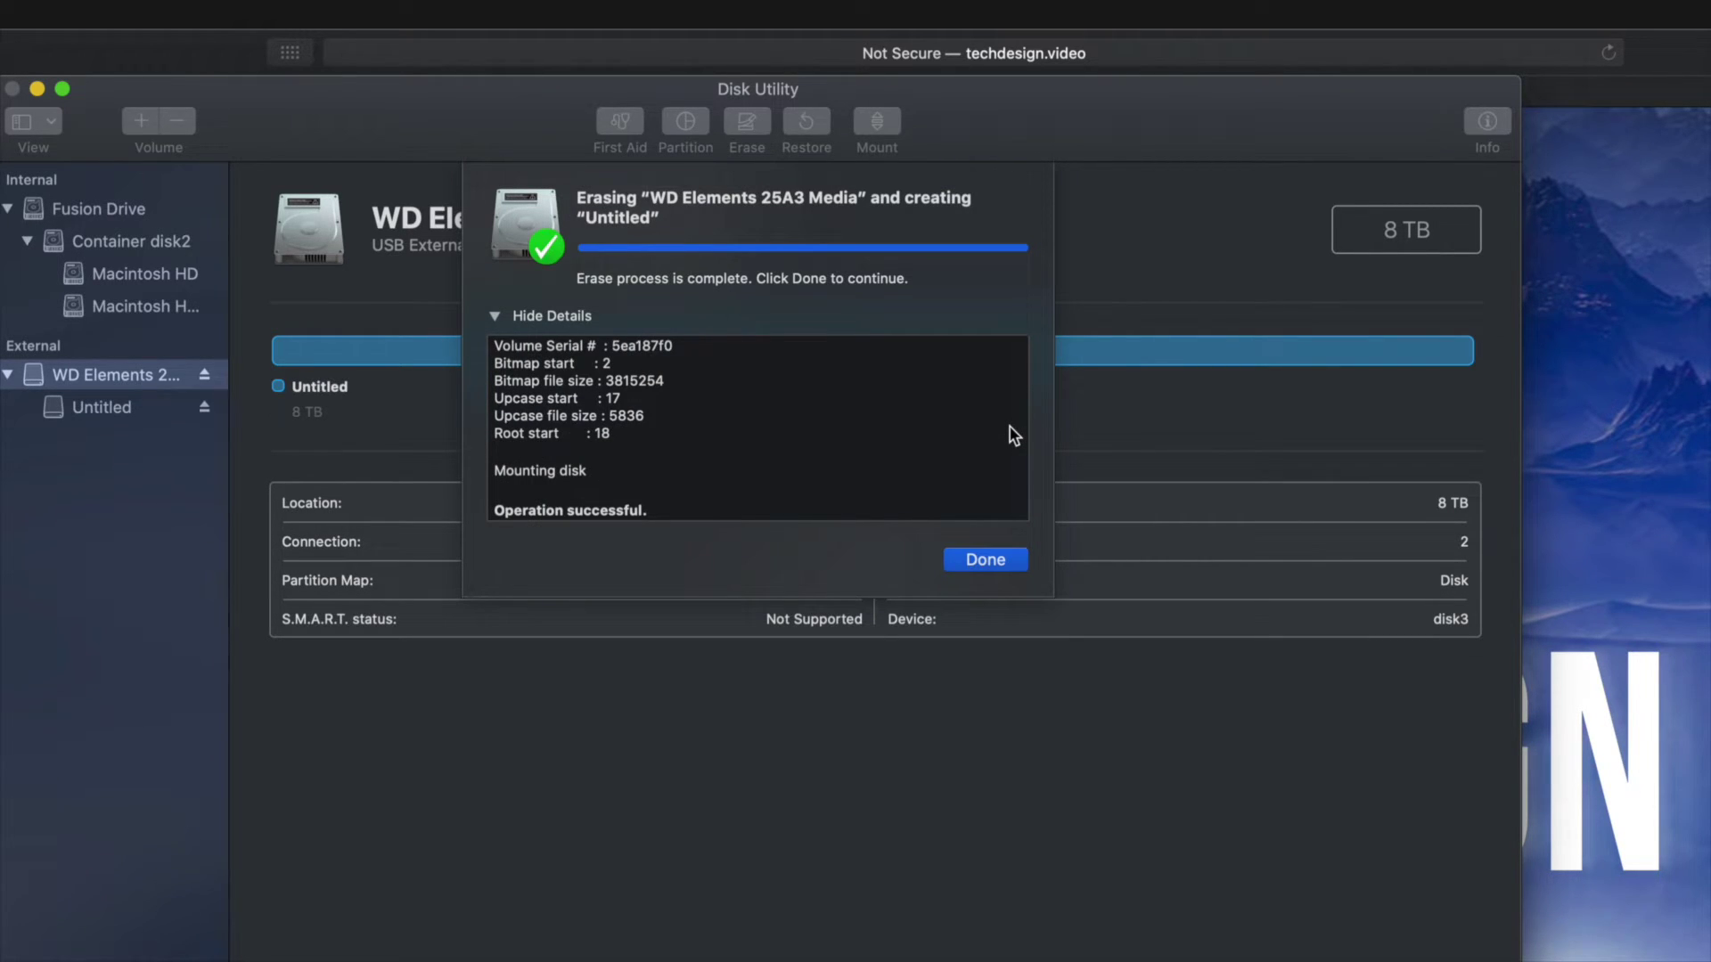
# Close the erase report and check the new Untitled volume is ExFAT in volumes-only view.
pyautogui.click(996, 560)
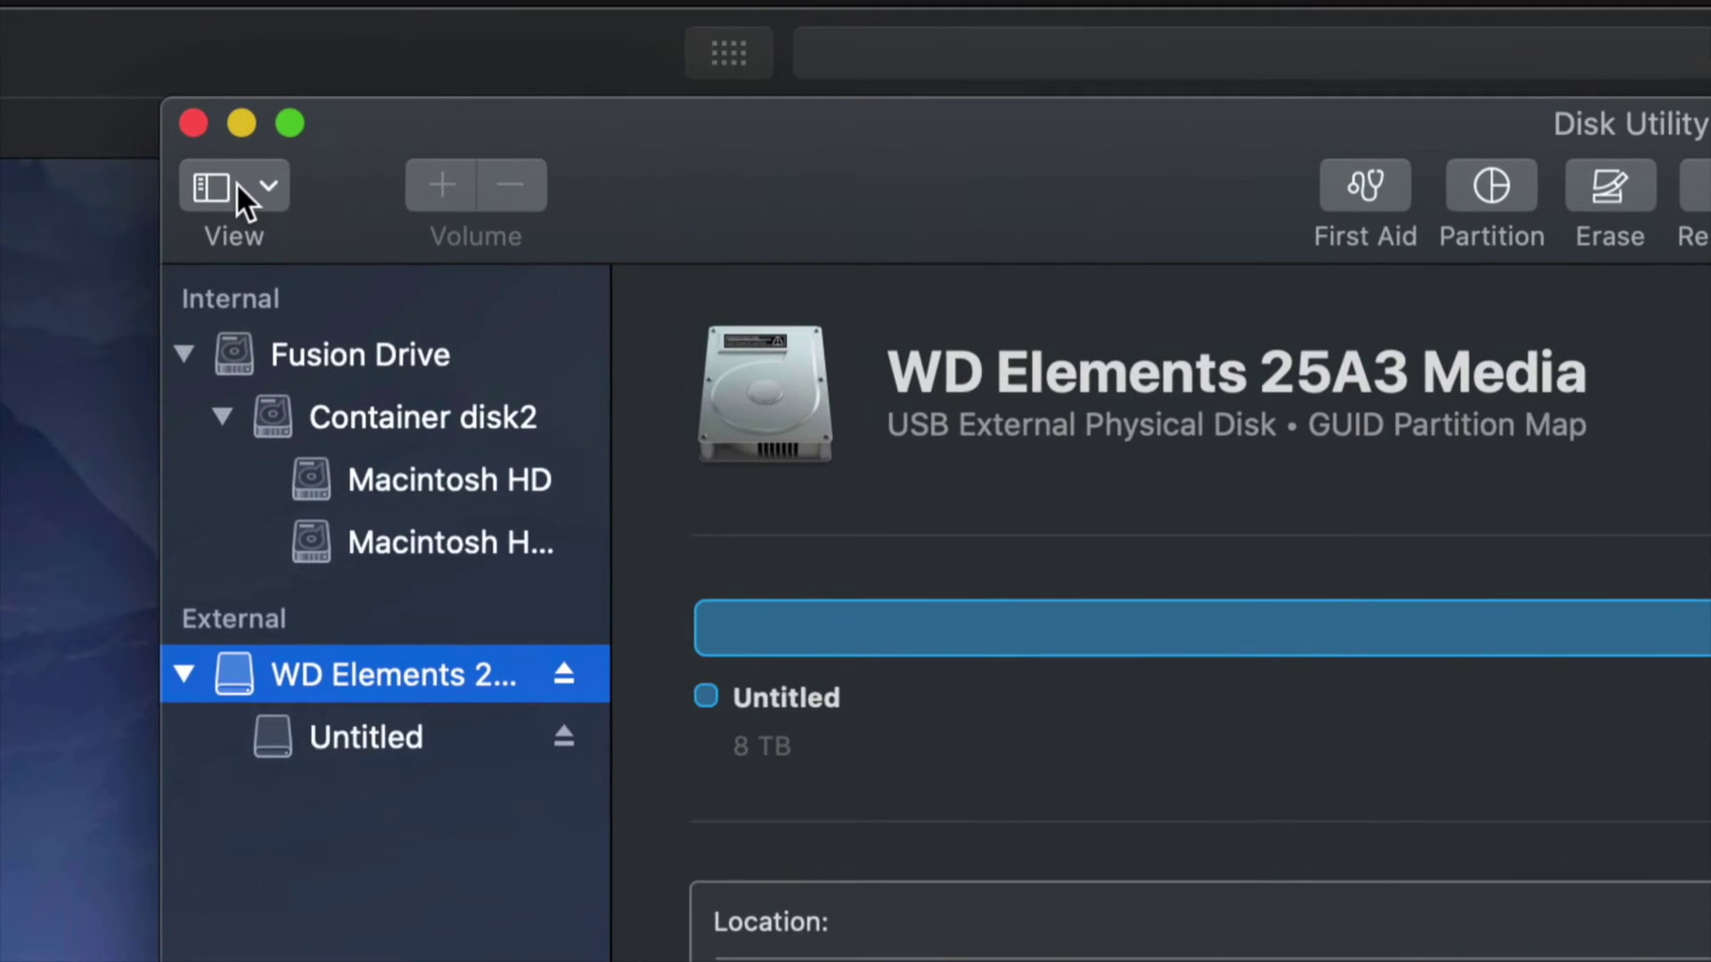
pyautogui.click(264, 187)
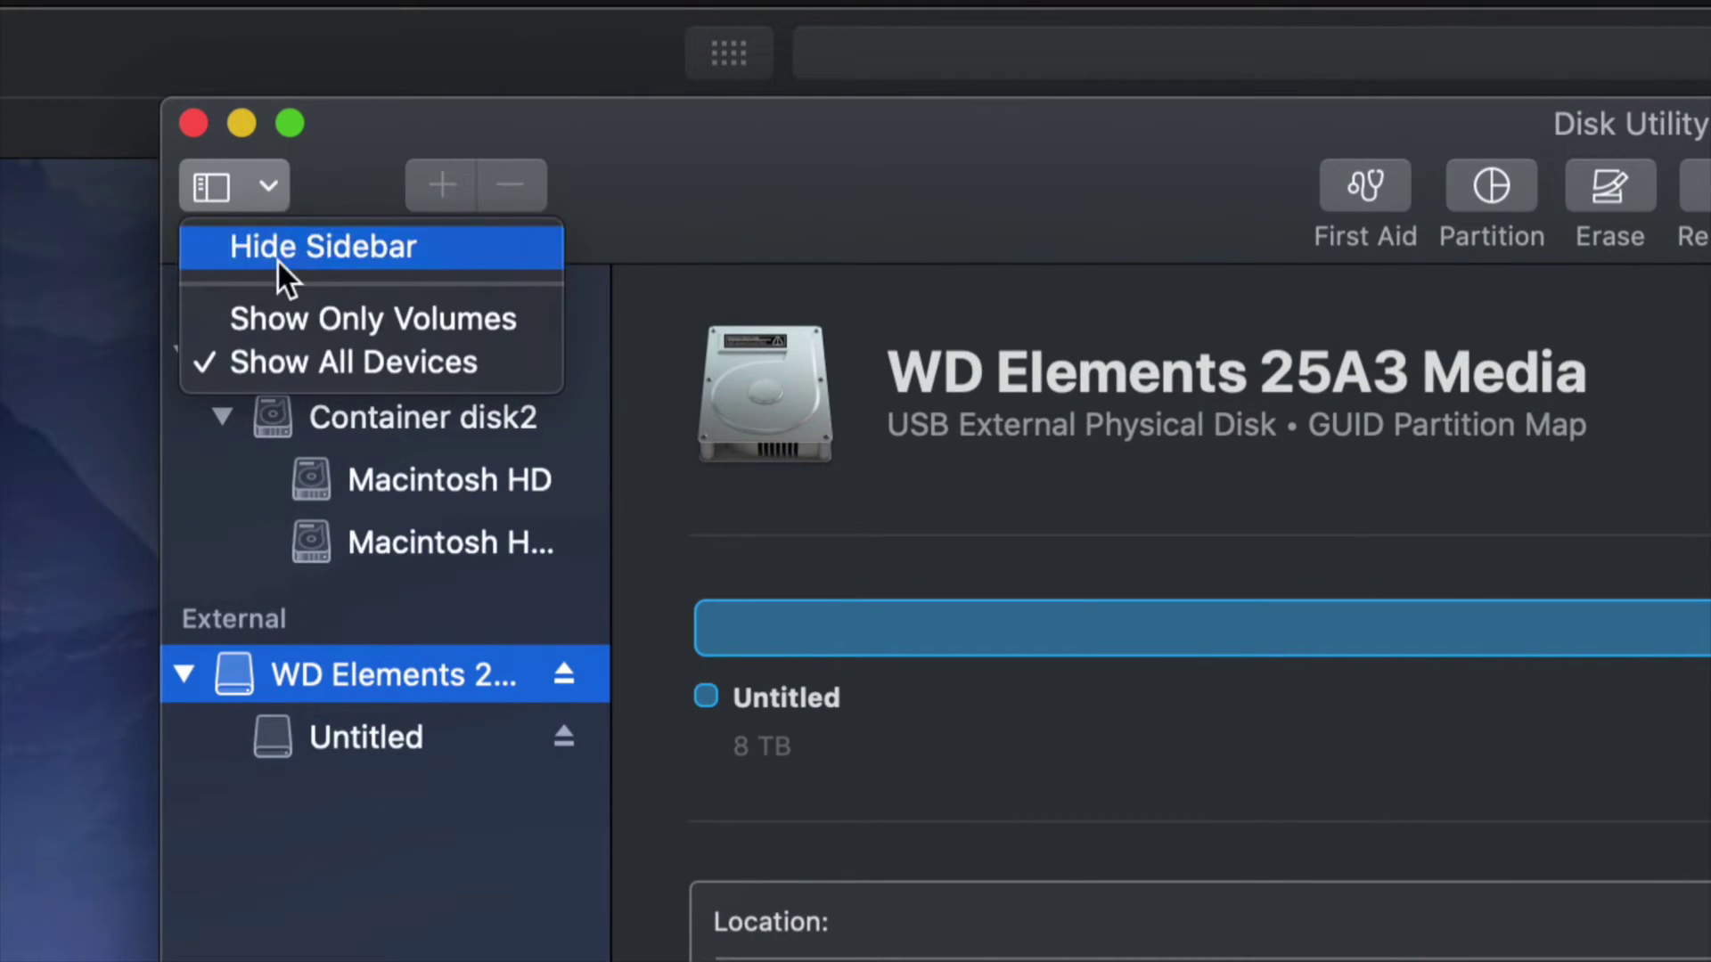
pyautogui.click(298, 319)
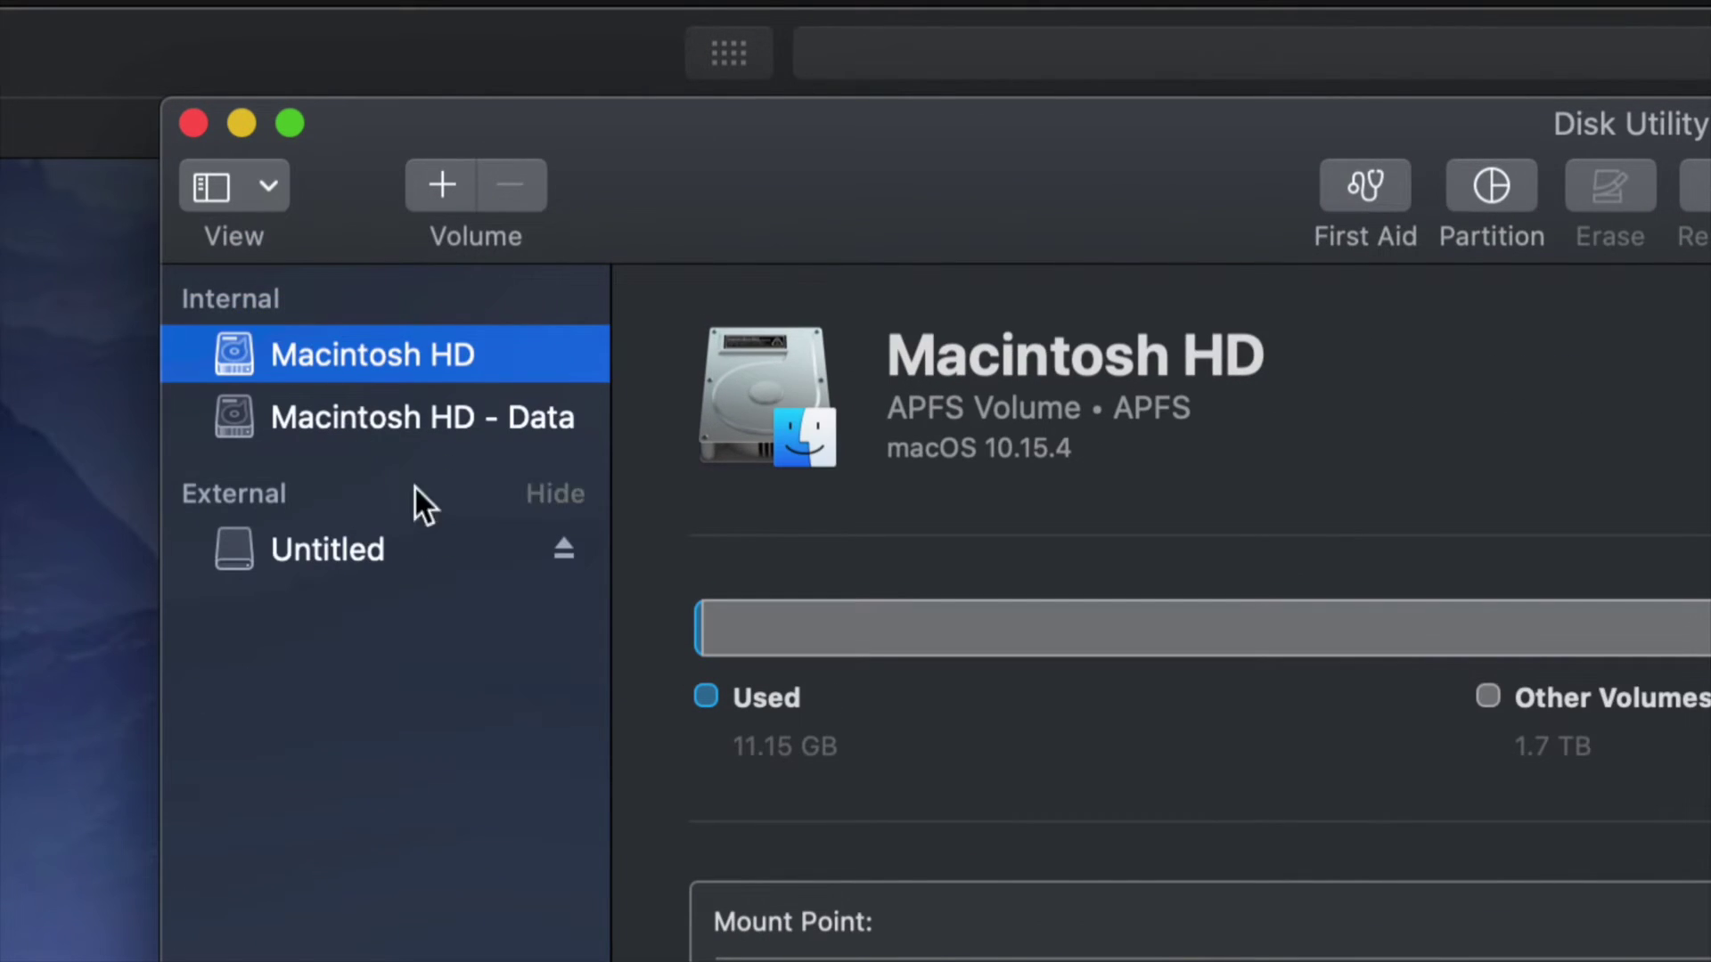
pyautogui.click(451, 552)
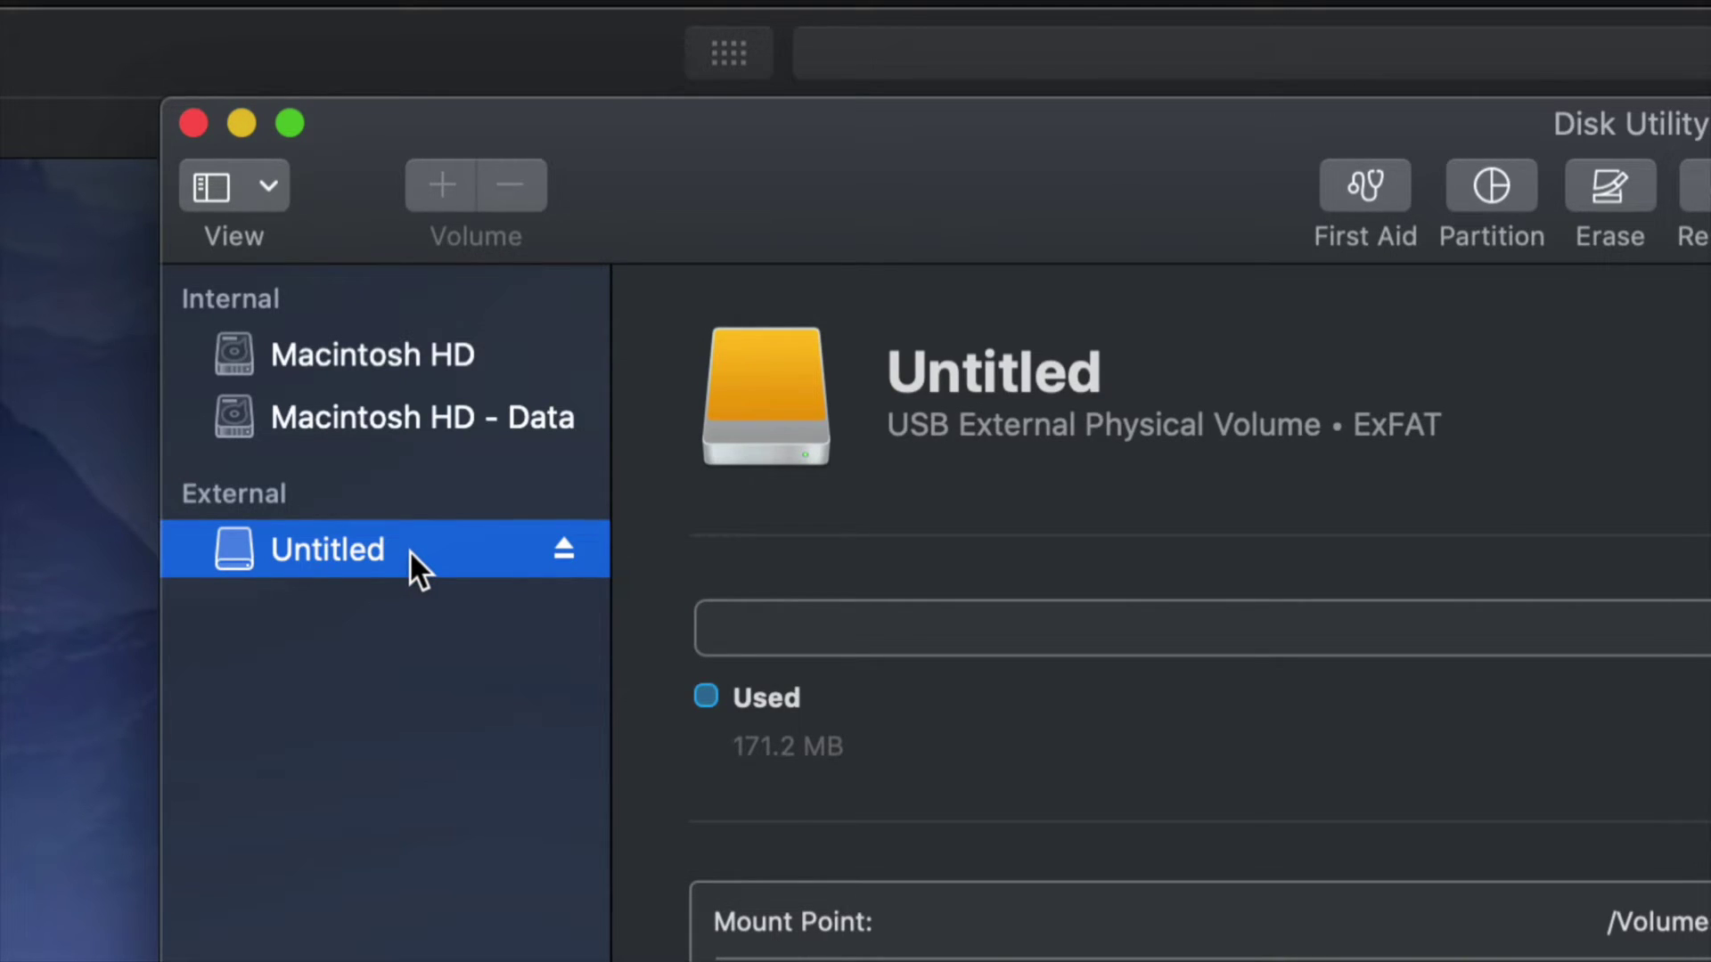
# Show all devices again and select the WD Elements 25A3 Media disk.
pyautogui.click(267, 186)
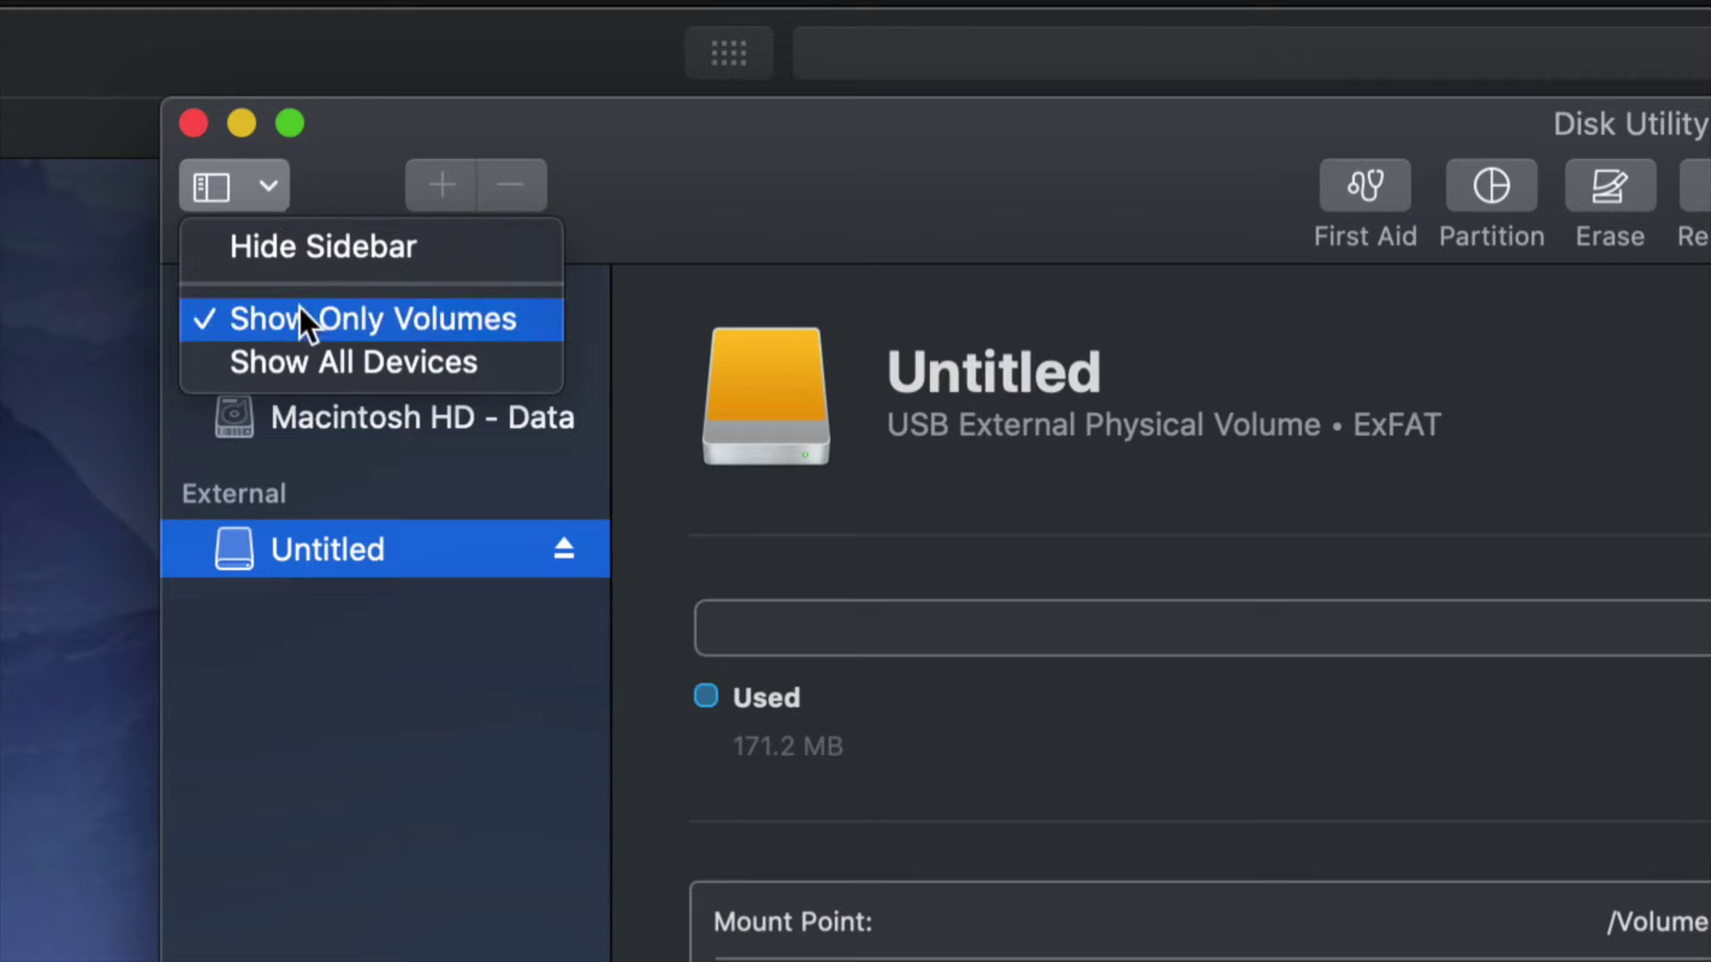
pyautogui.click(339, 362)
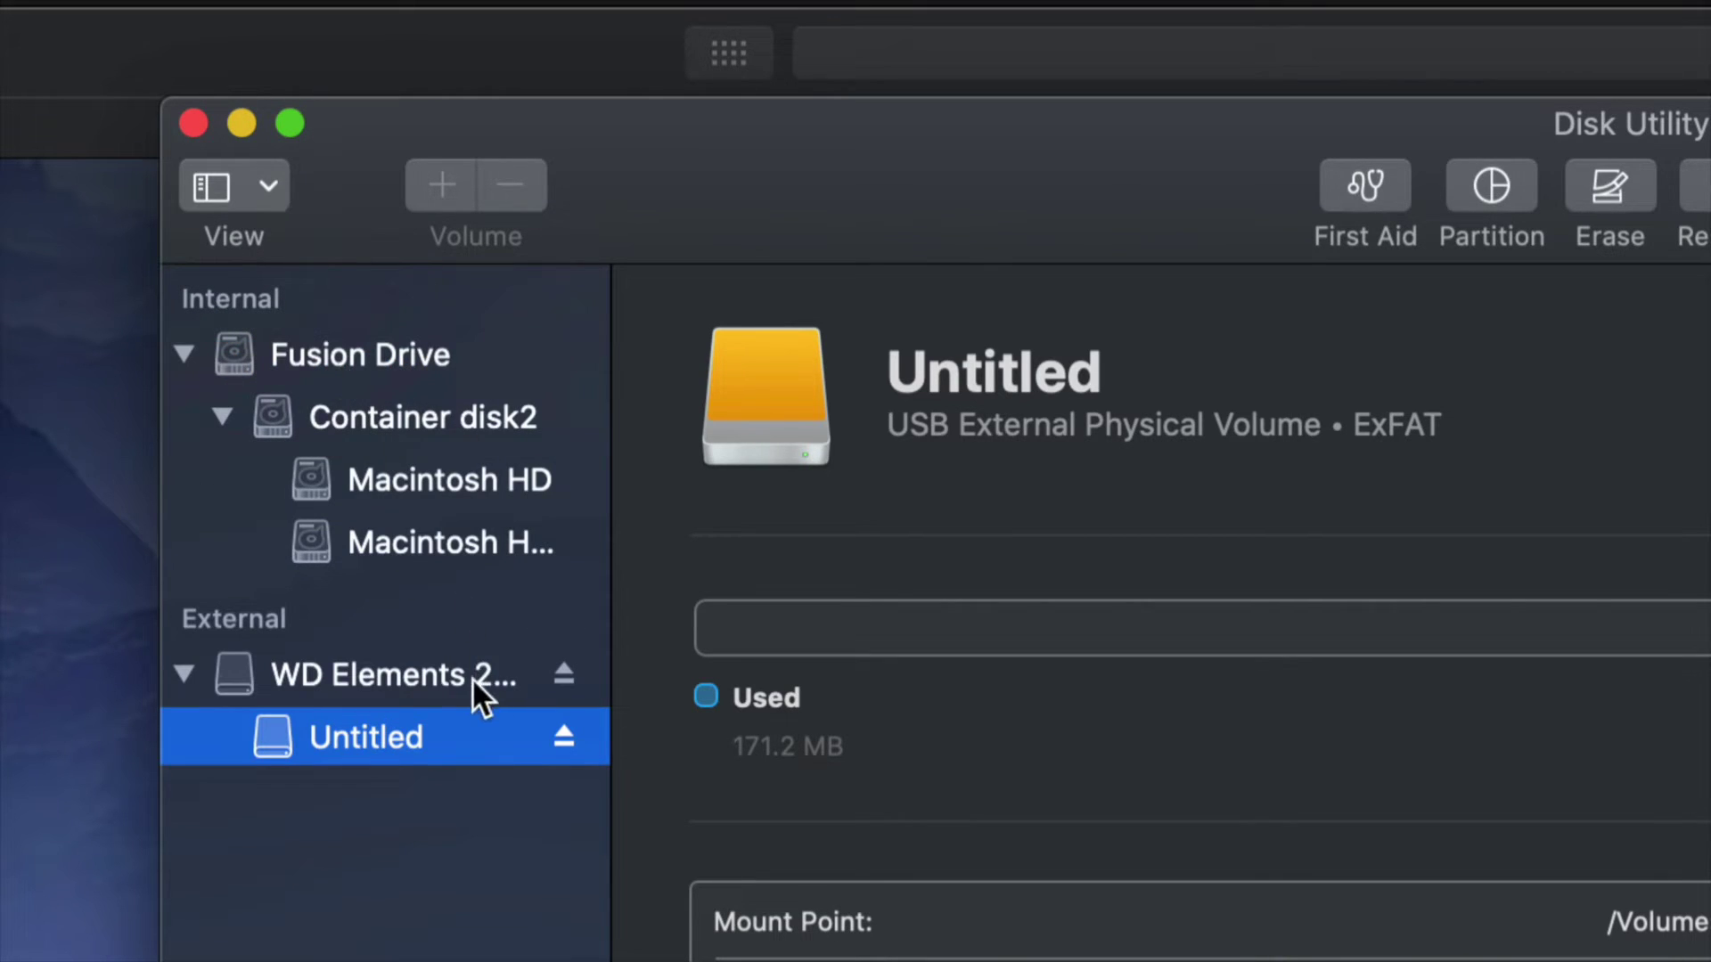
pyautogui.click(437, 685)
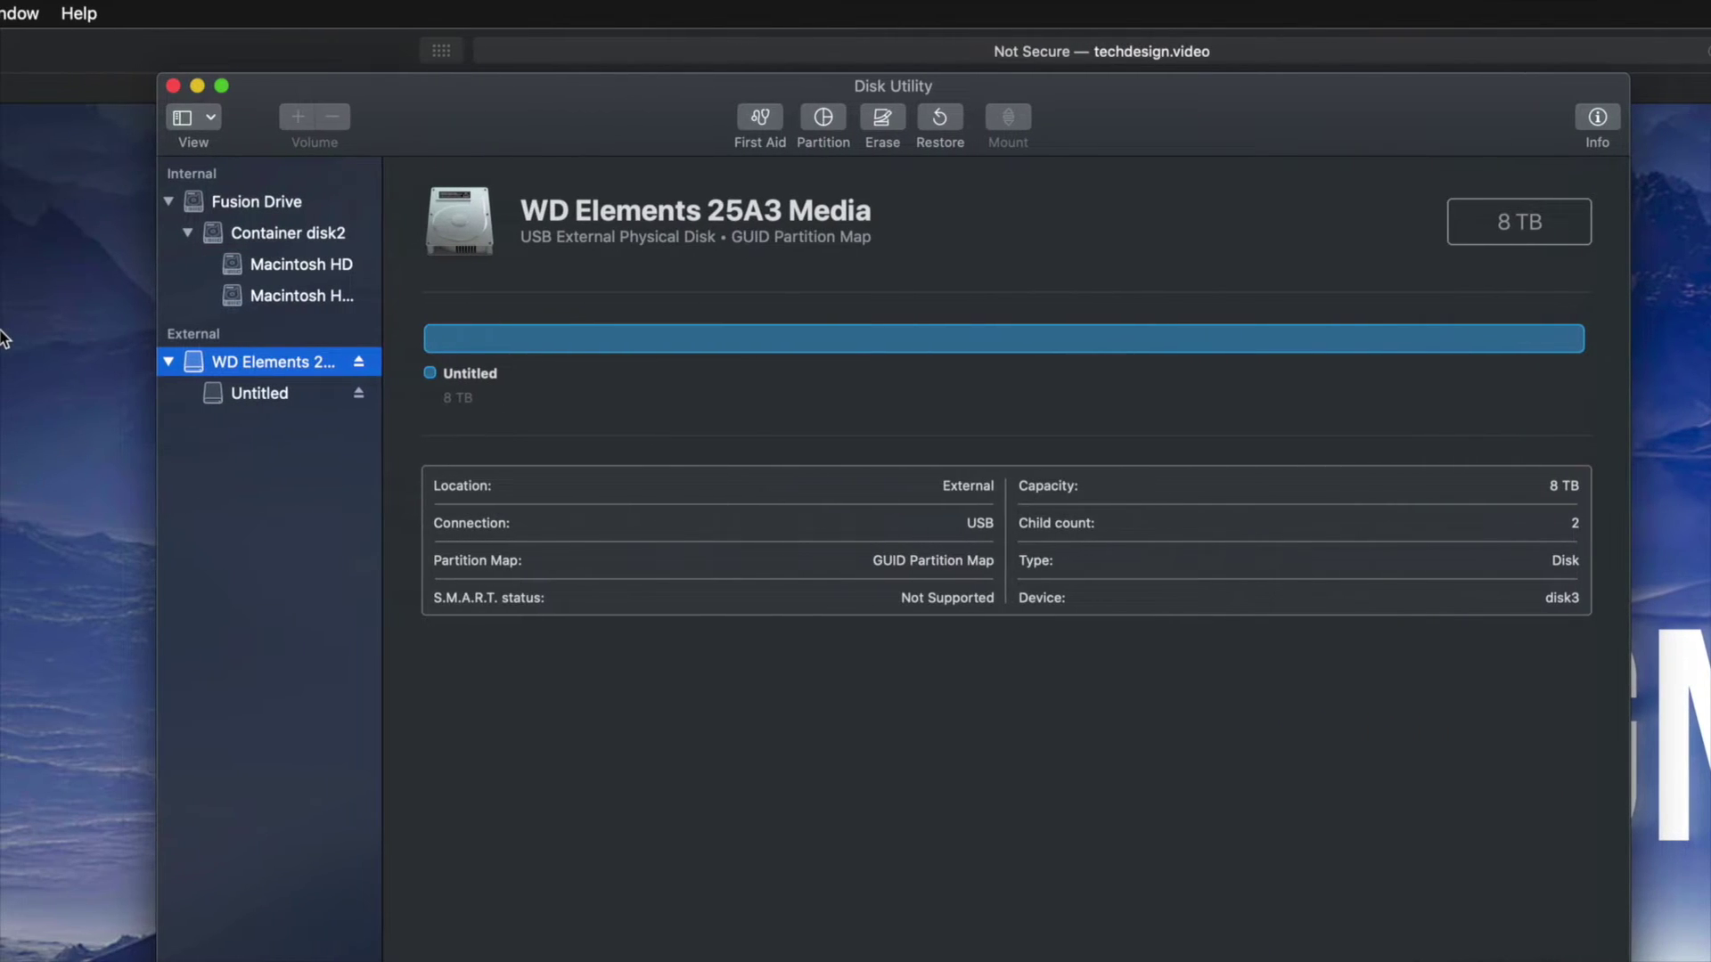
# Cancel the erase and begin a partition plan with Mac OS Extended (Journaled) format.
pyautogui.click(884, 123)
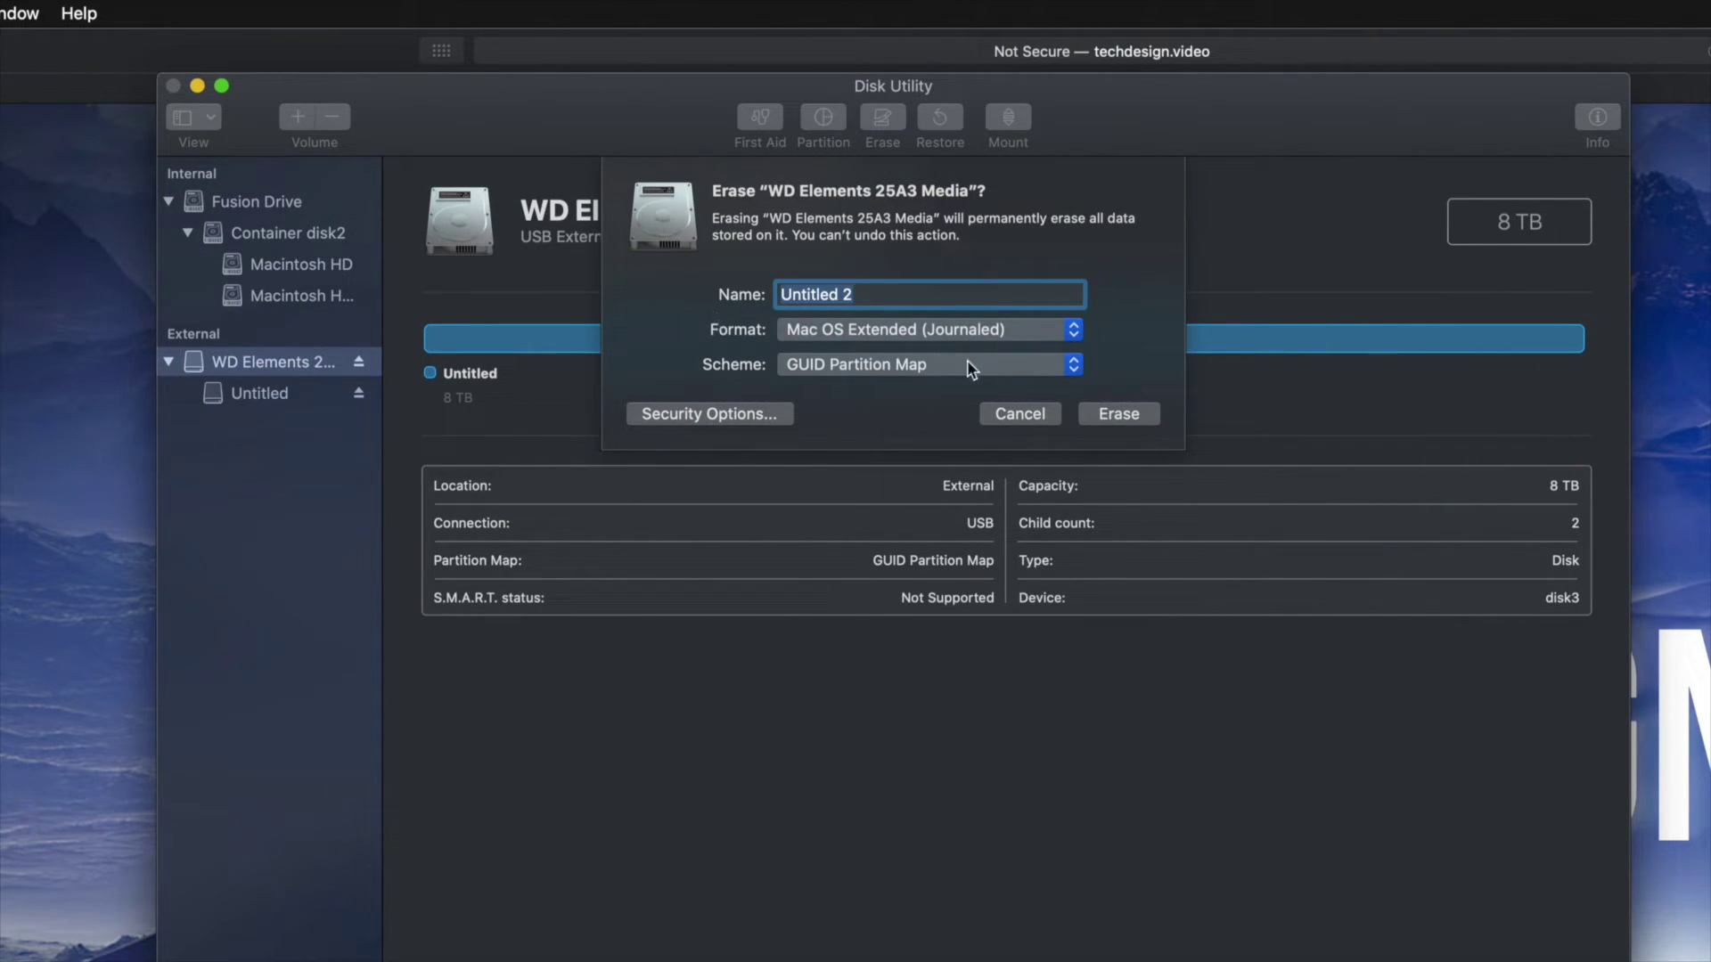
pyautogui.click(1021, 415)
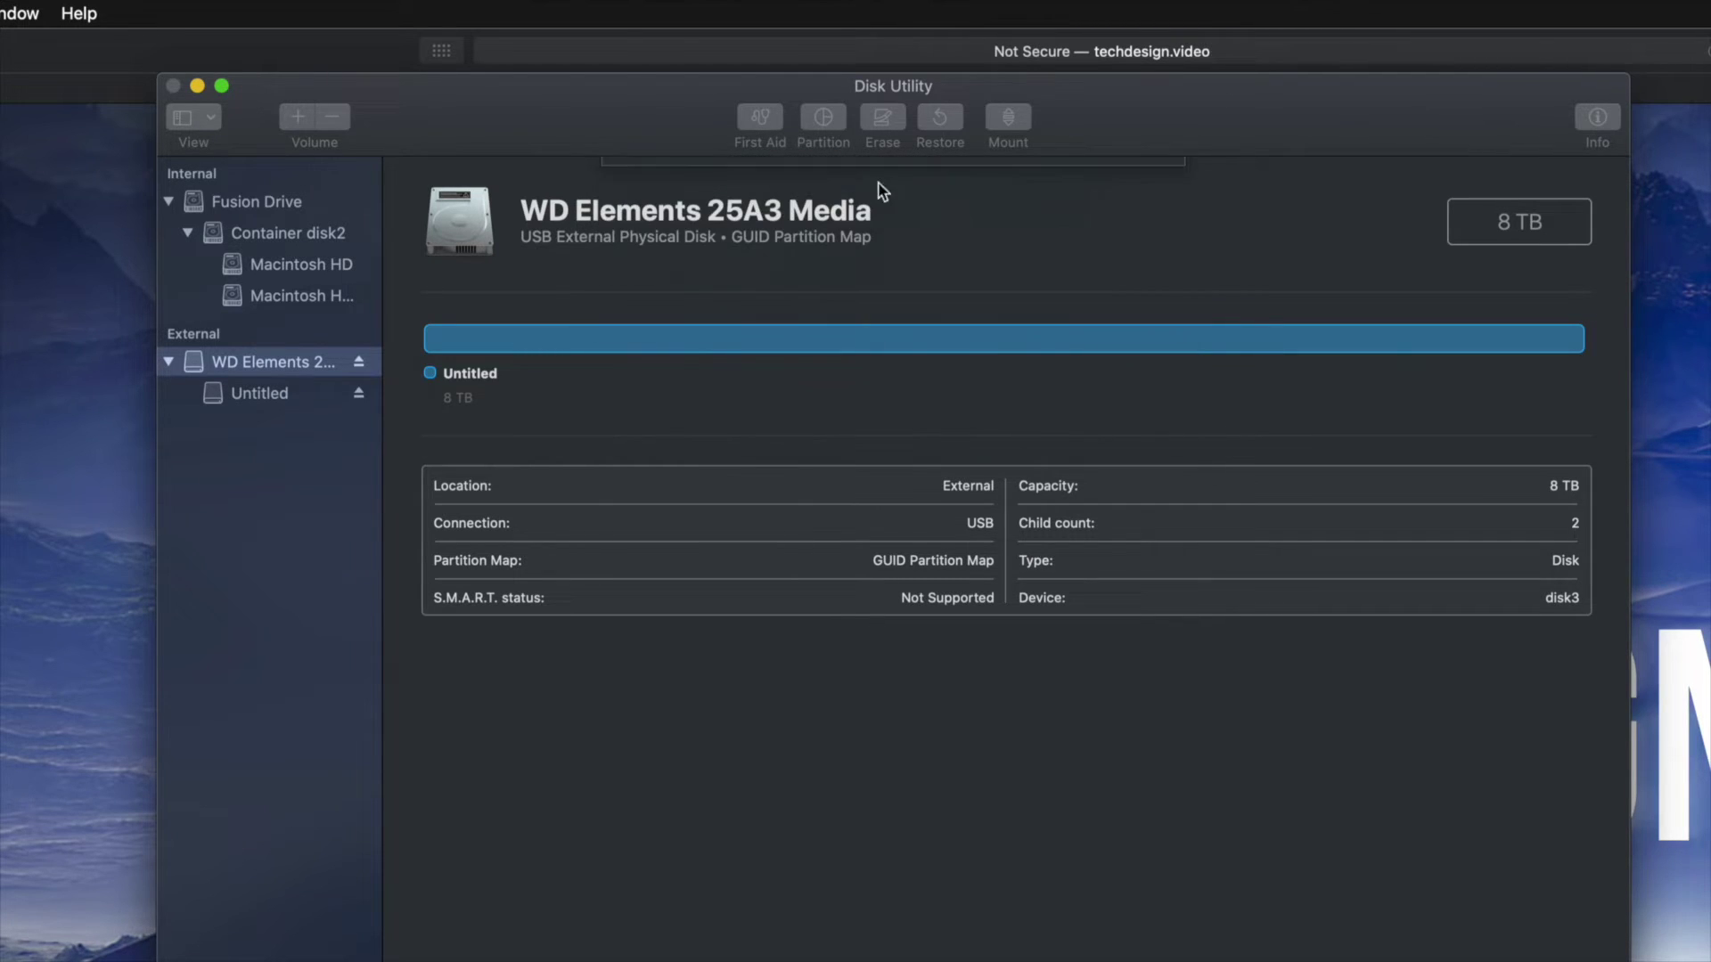
pyautogui.click(825, 118)
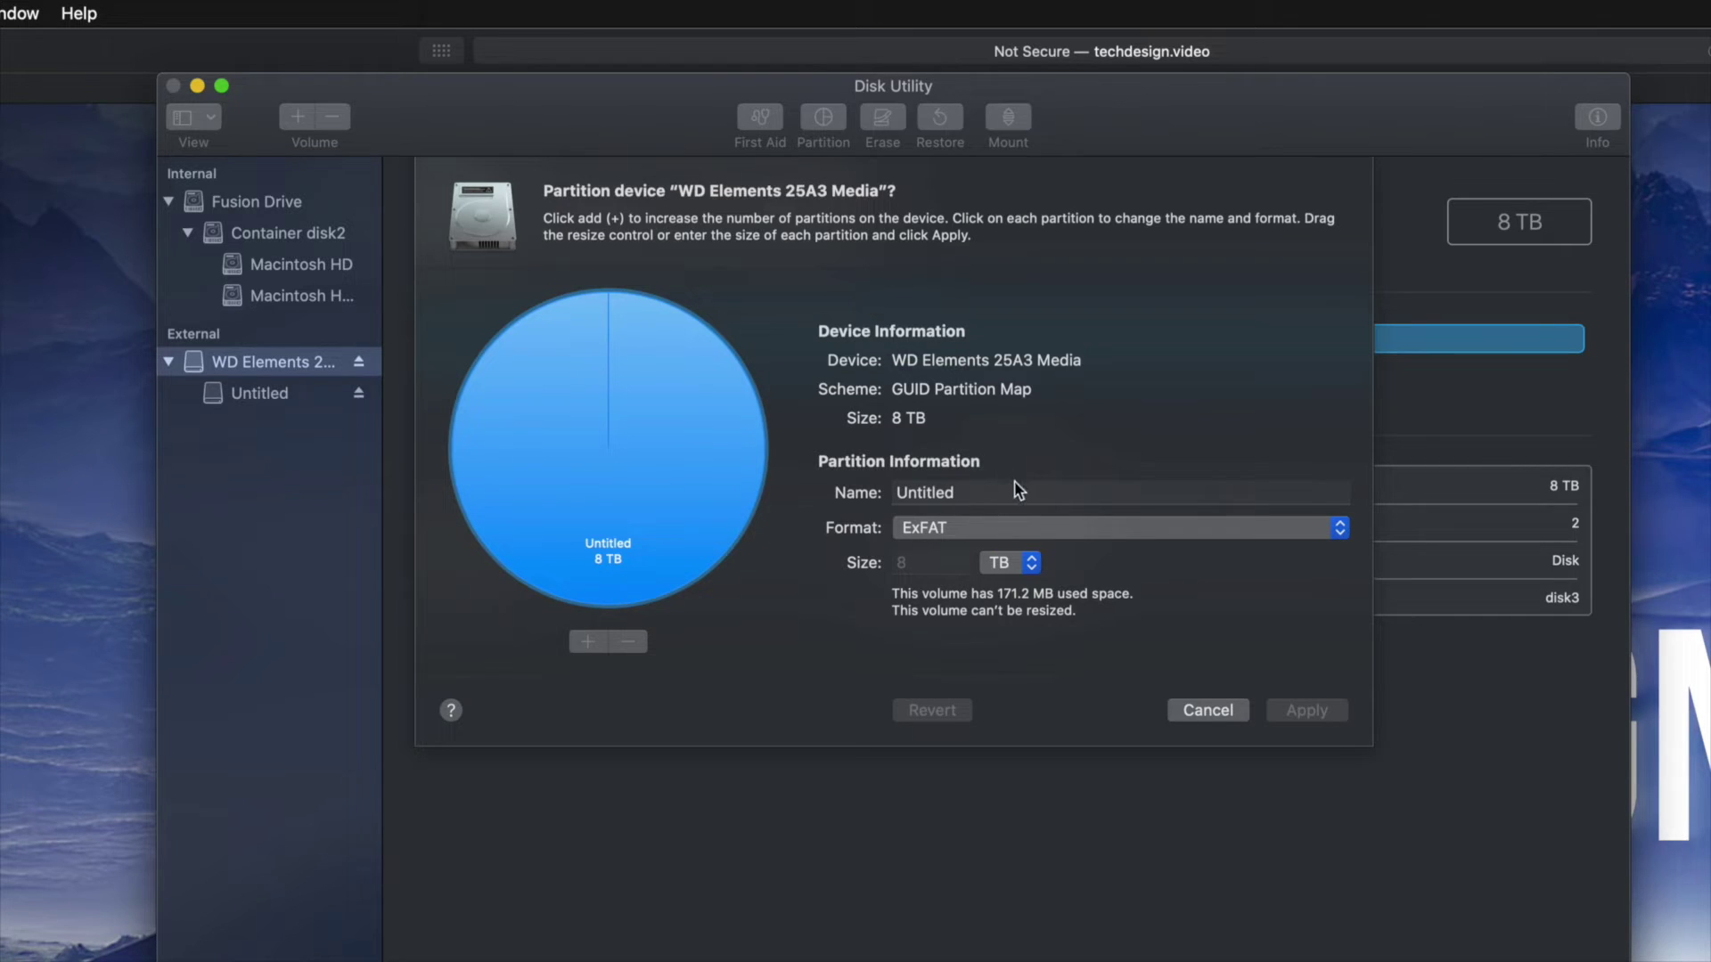
pyautogui.click(956, 533)
pyautogui.click(956, 530)
pyautogui.click(952, 535)
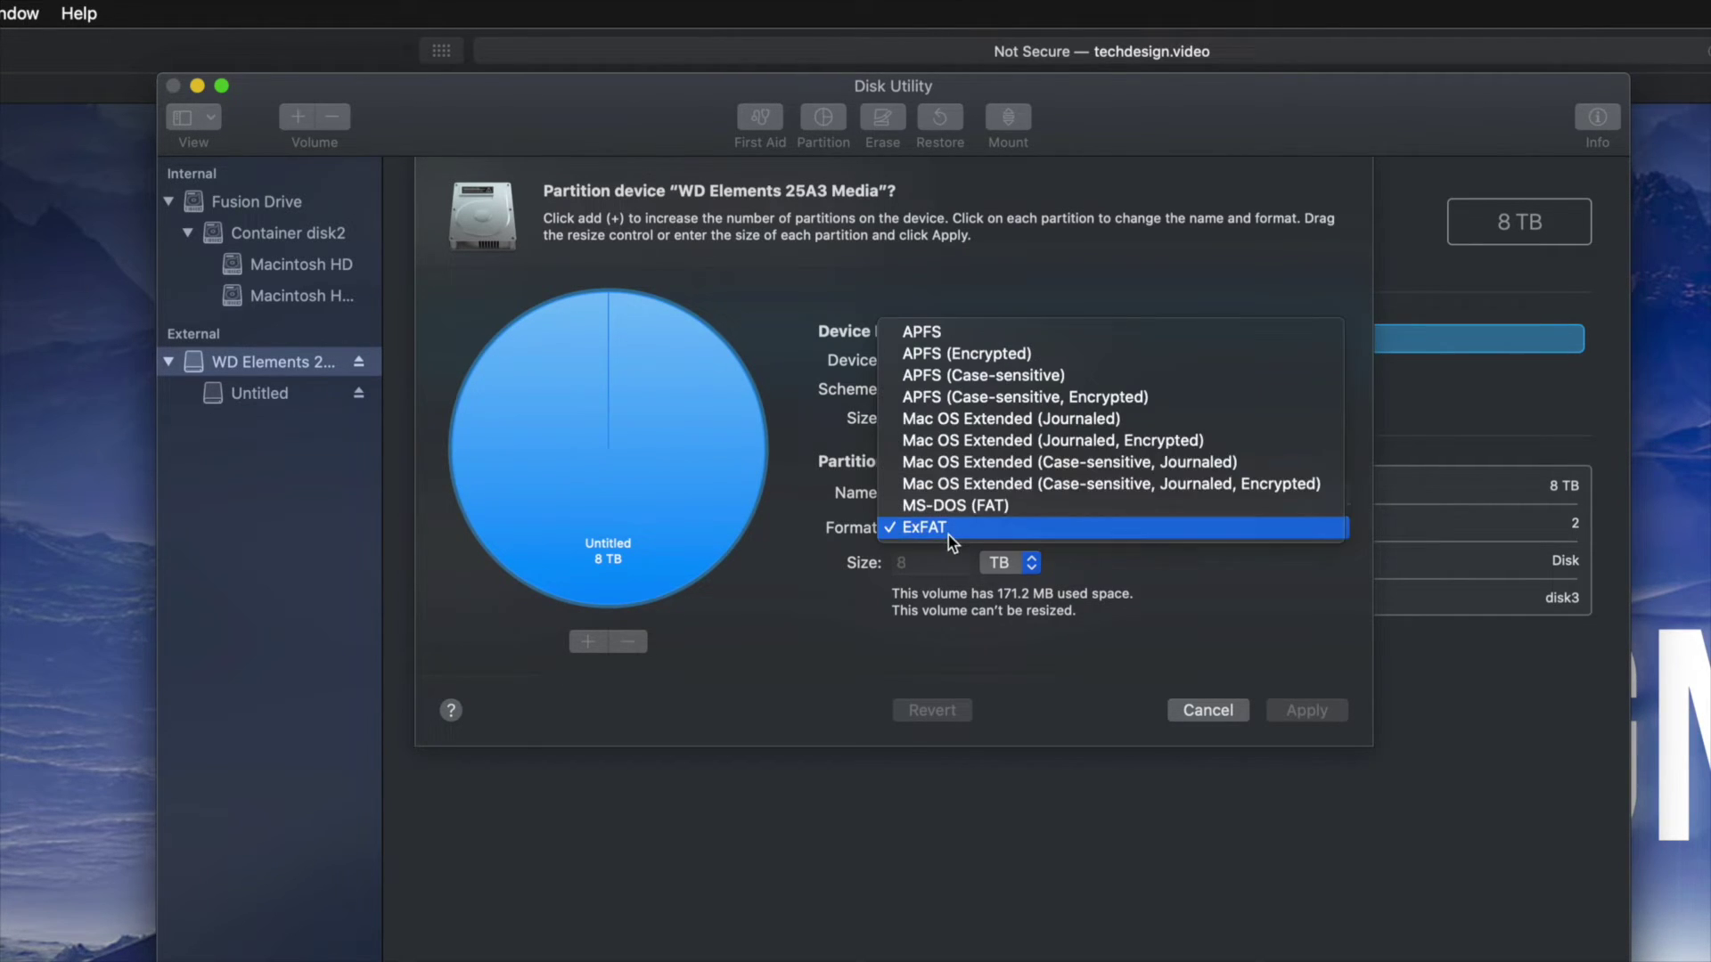
pyautogui.click(1050, 419)
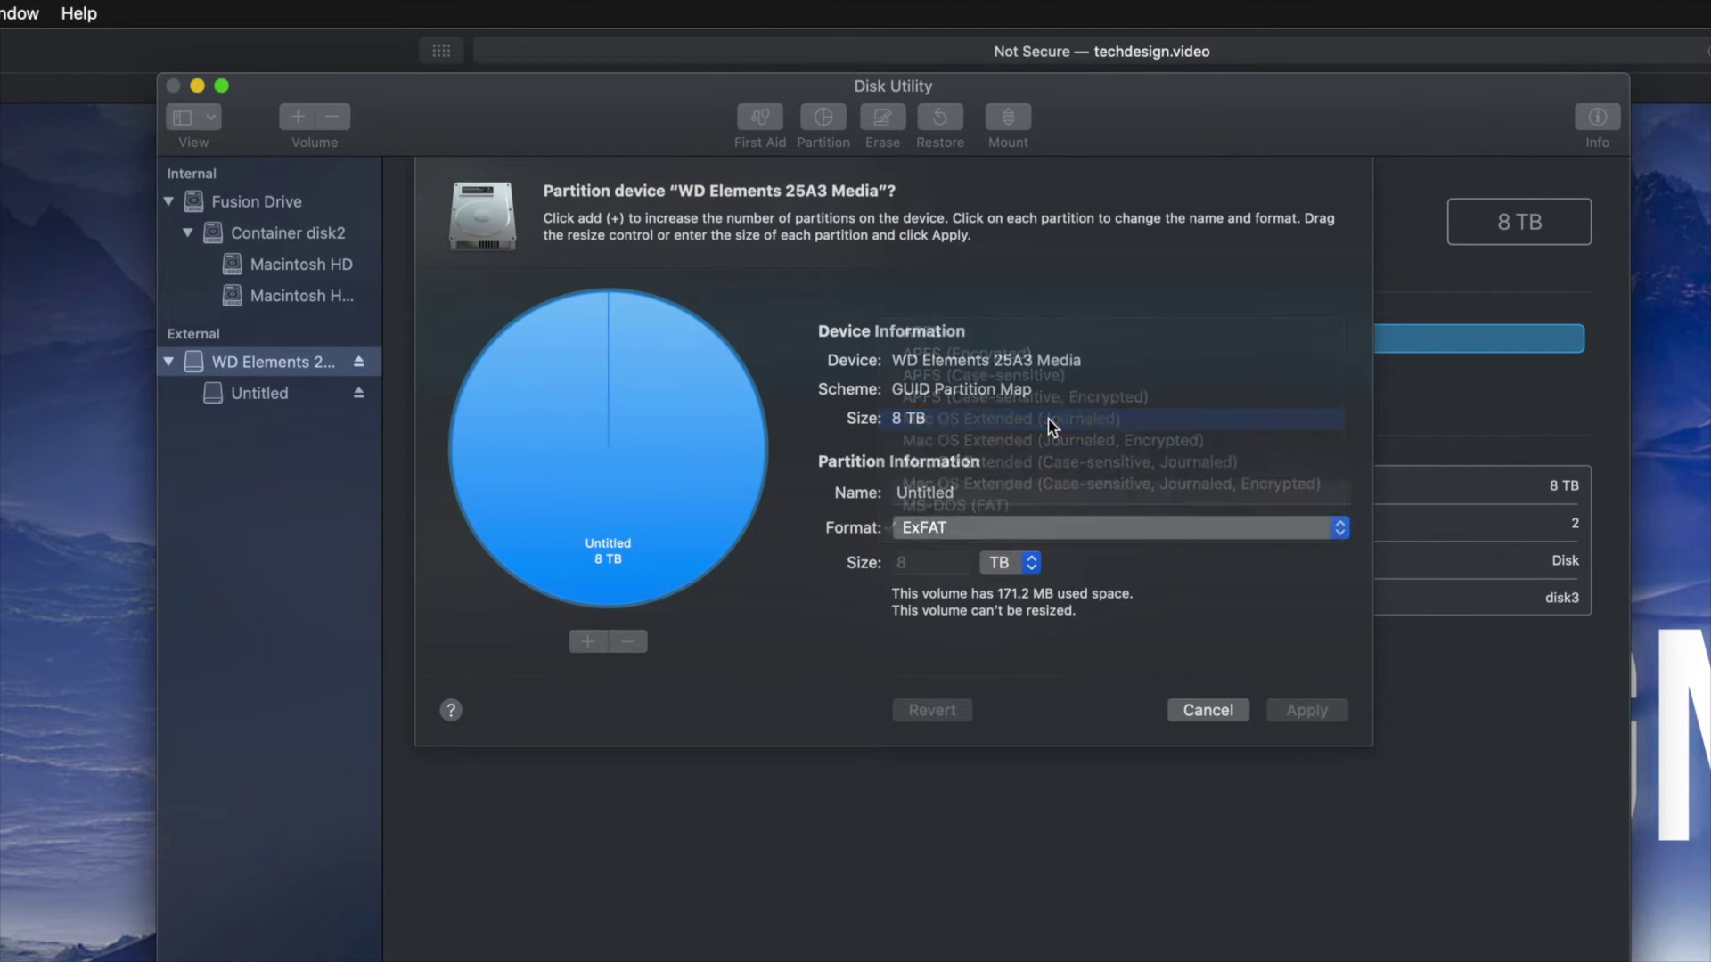
# Add two more partitions and resize Untitled 2 to 1.99 TB.
pyautogui.click(588, 641)
pyautogui.click(590, 640)
pyautogui.moveTo(743, 526); pyautogui.dragTo(684, 584)
# Set the Untitled partition's format to ExFAT.
pyautogui.click(692, 472)
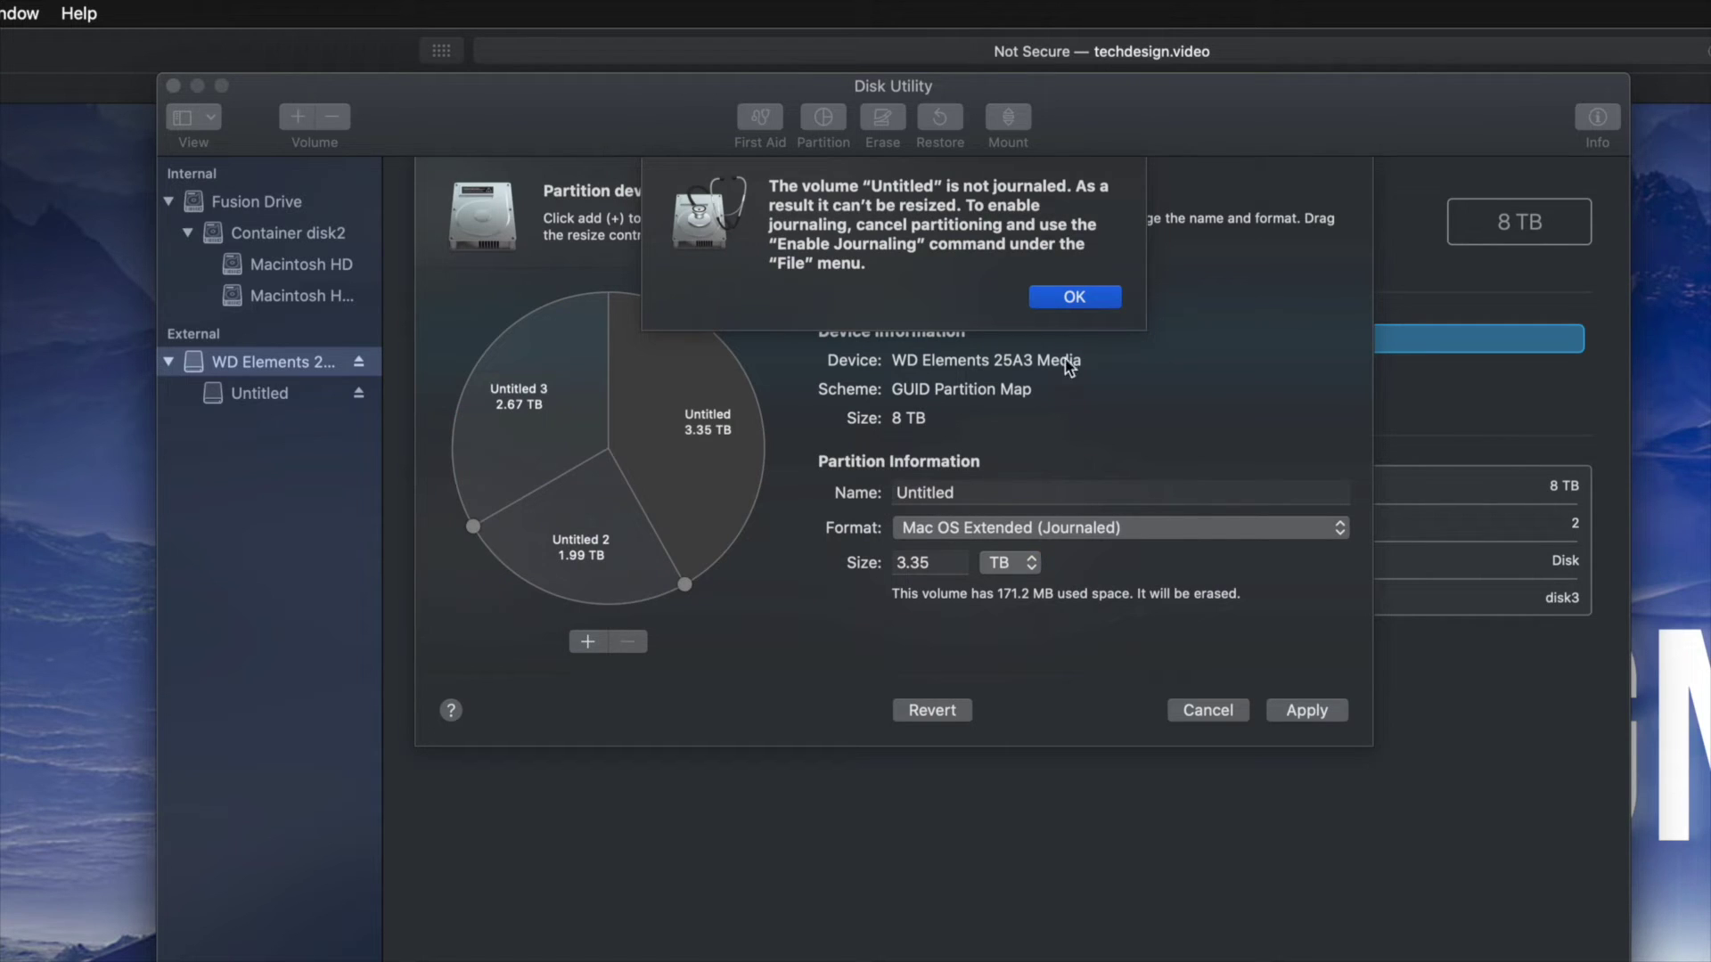
pyautogui.click(1069, 295)
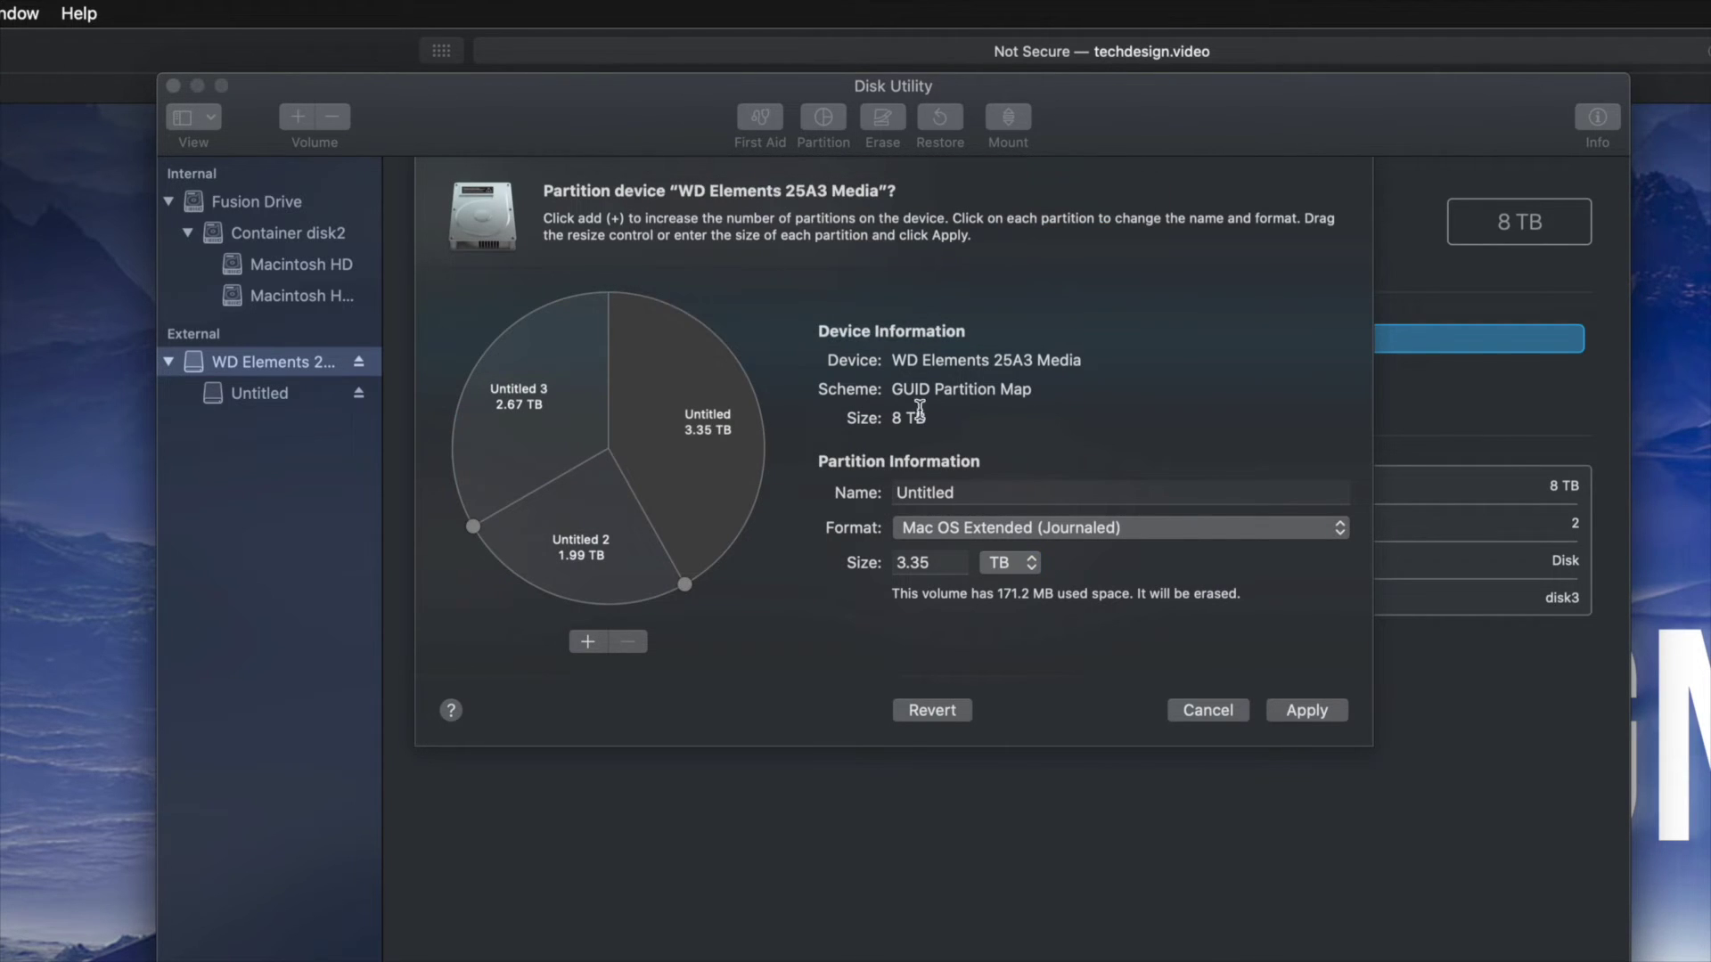
pyautogui.click(1038, 528)
pyautogui.click(1020, 614)
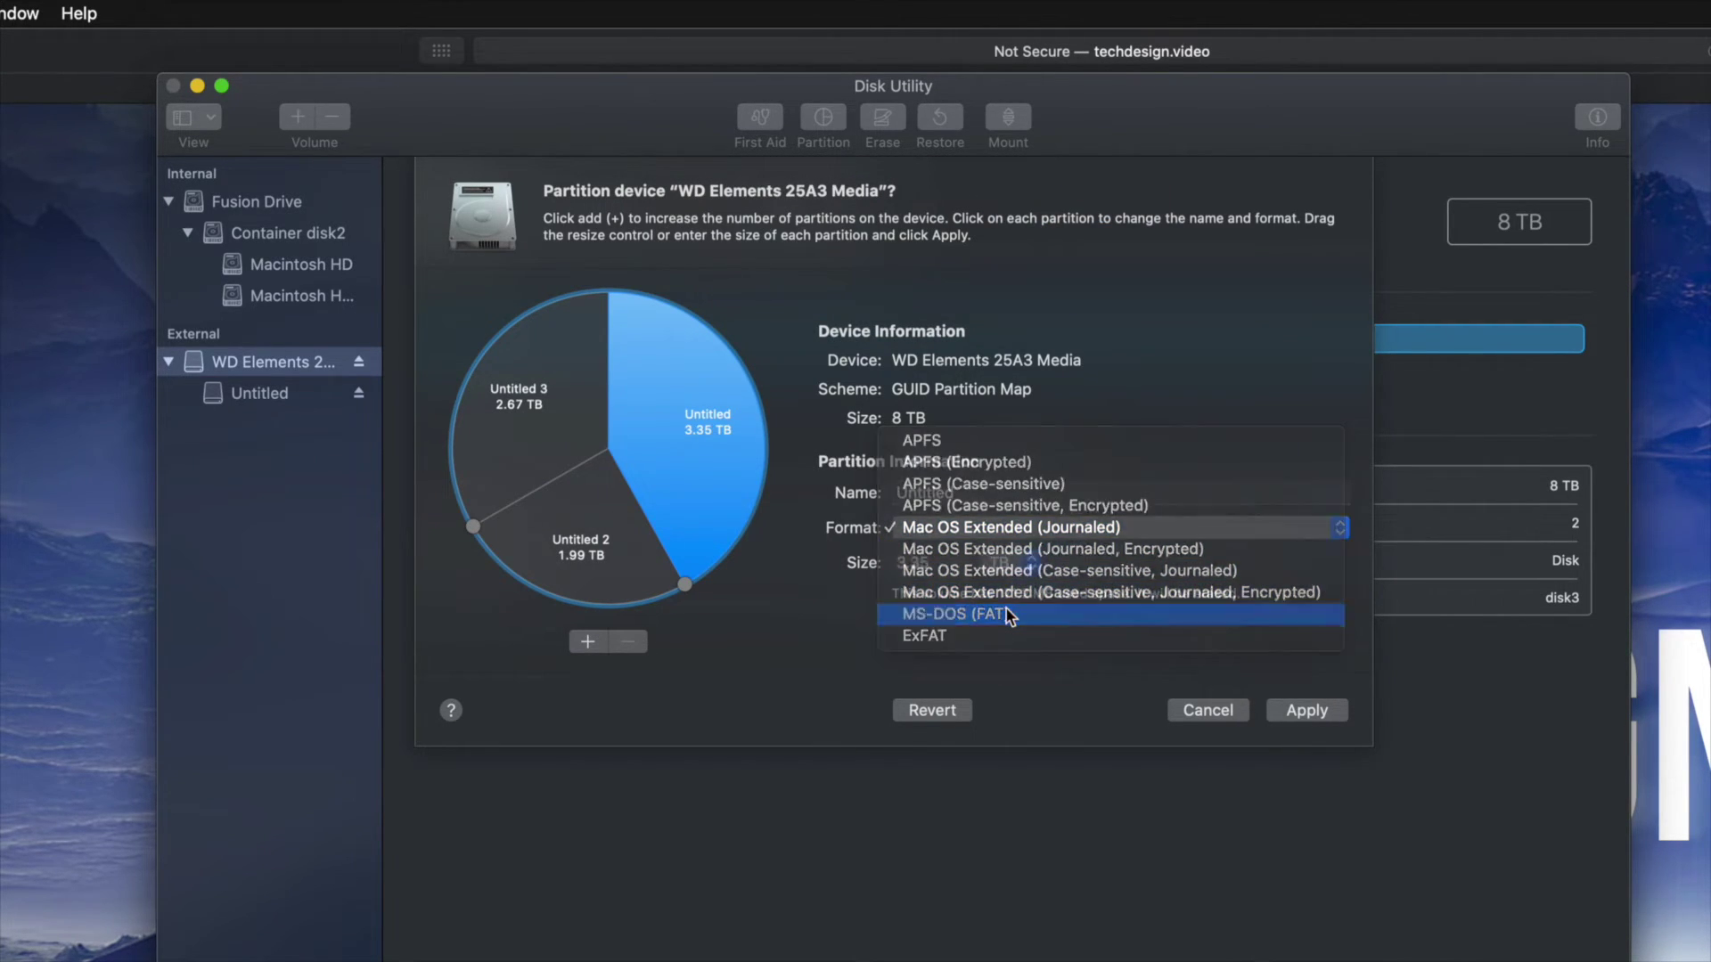
pyautogui.click(960, 536)
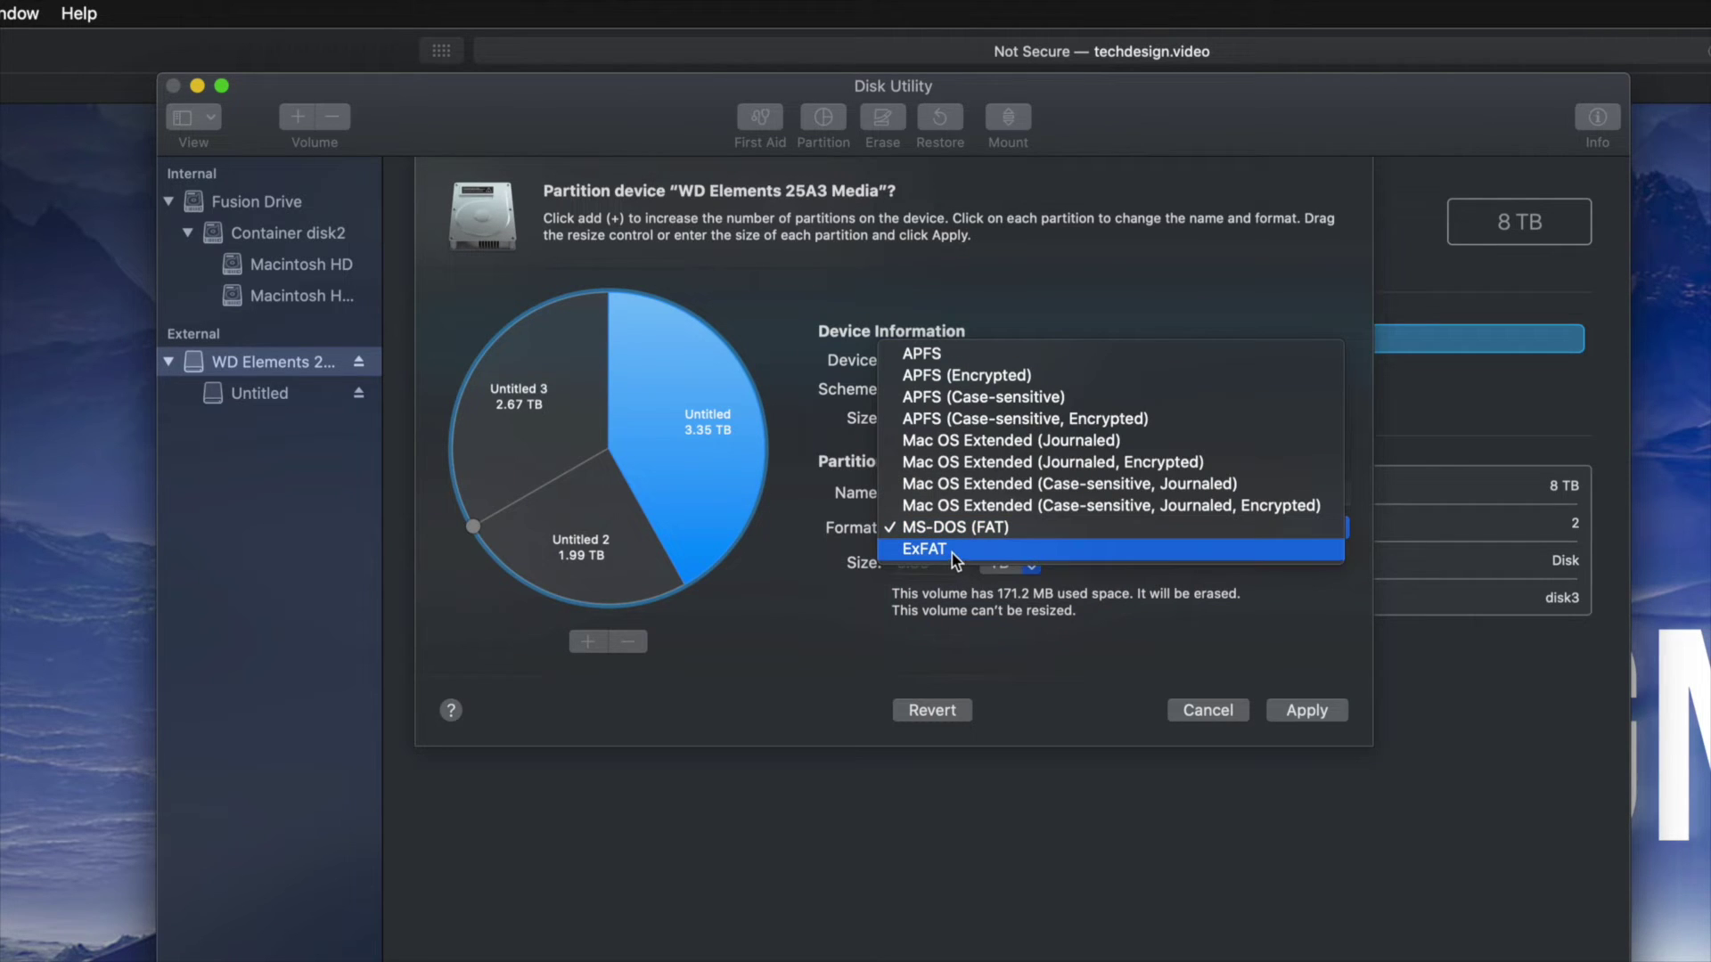
pyautogui.click(952, 553)
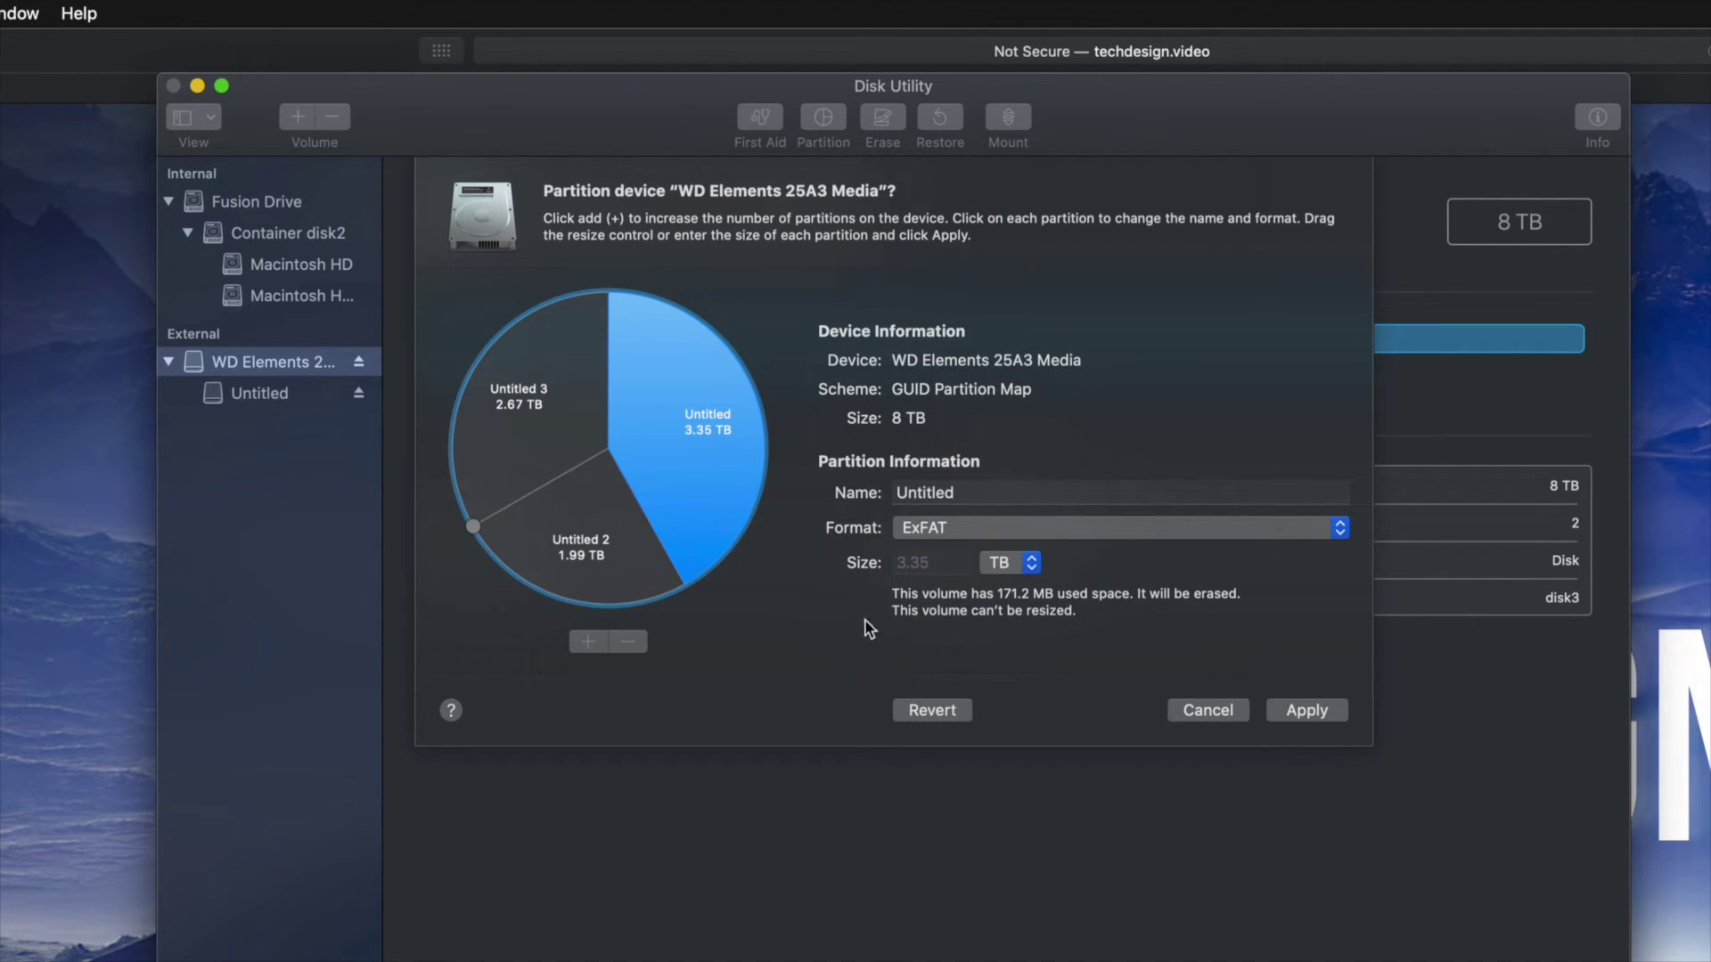
# Apply and confirm the Untitled 3.35 TB, Untitled 2 1.99 TB, Untitled 3 2.67 TB layout.
pyautogui.click(1322, 712)
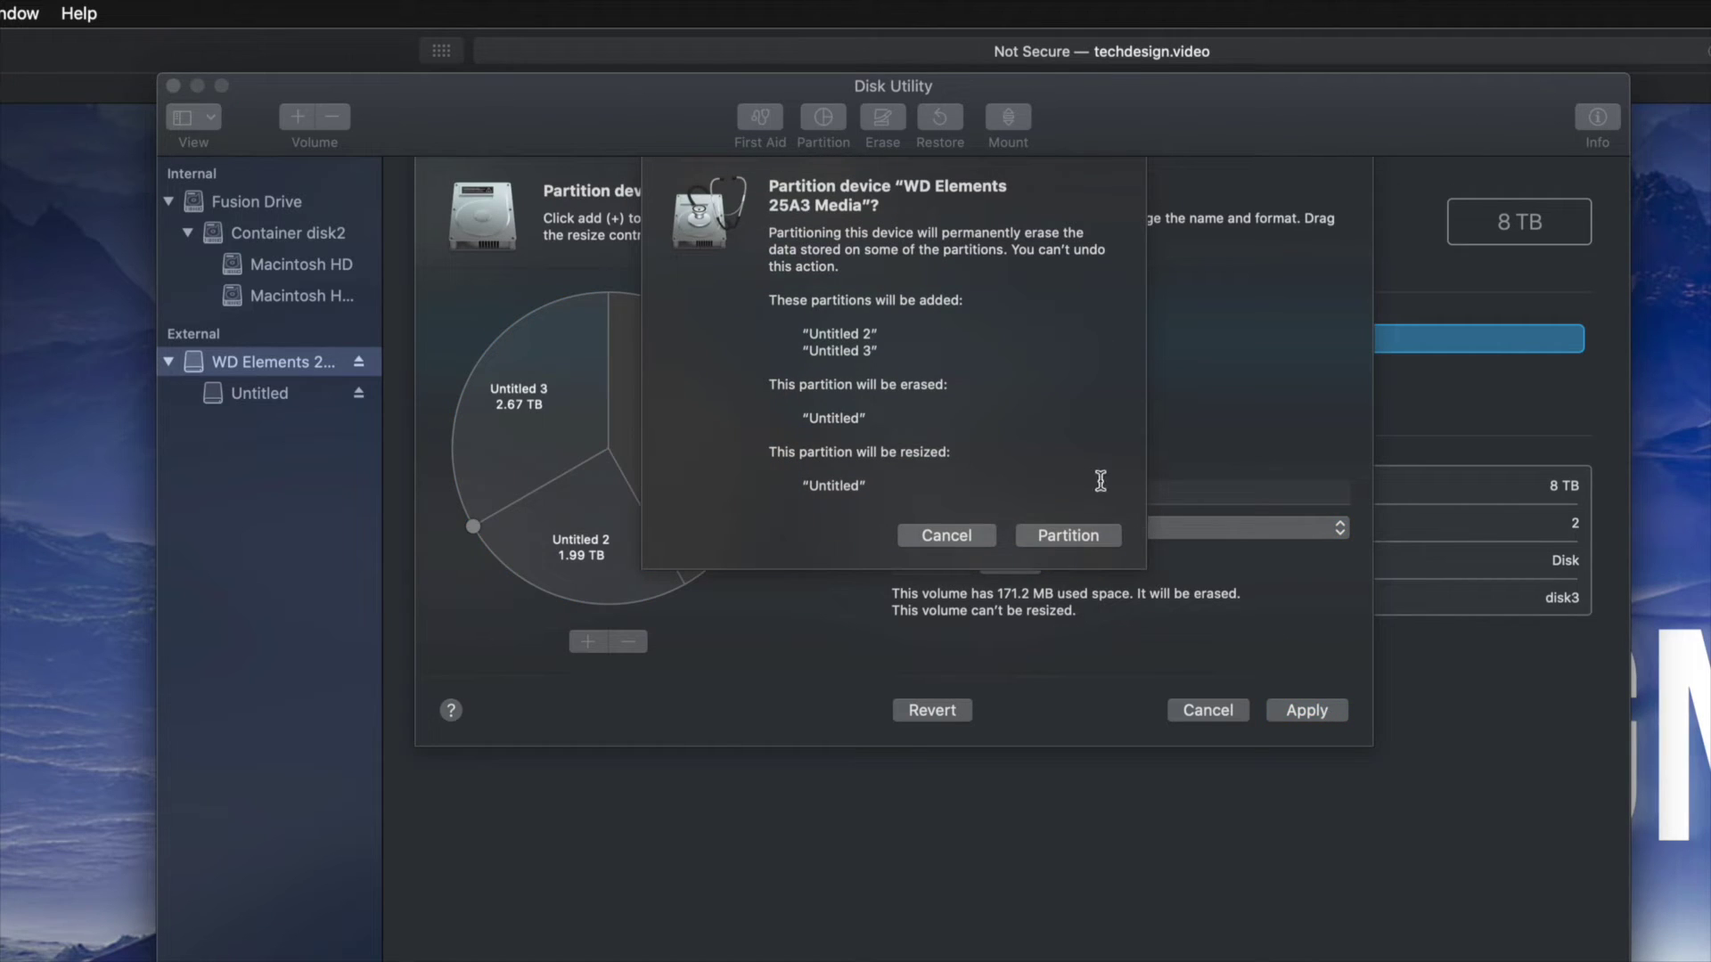
pyautogui.click(1060, 515)
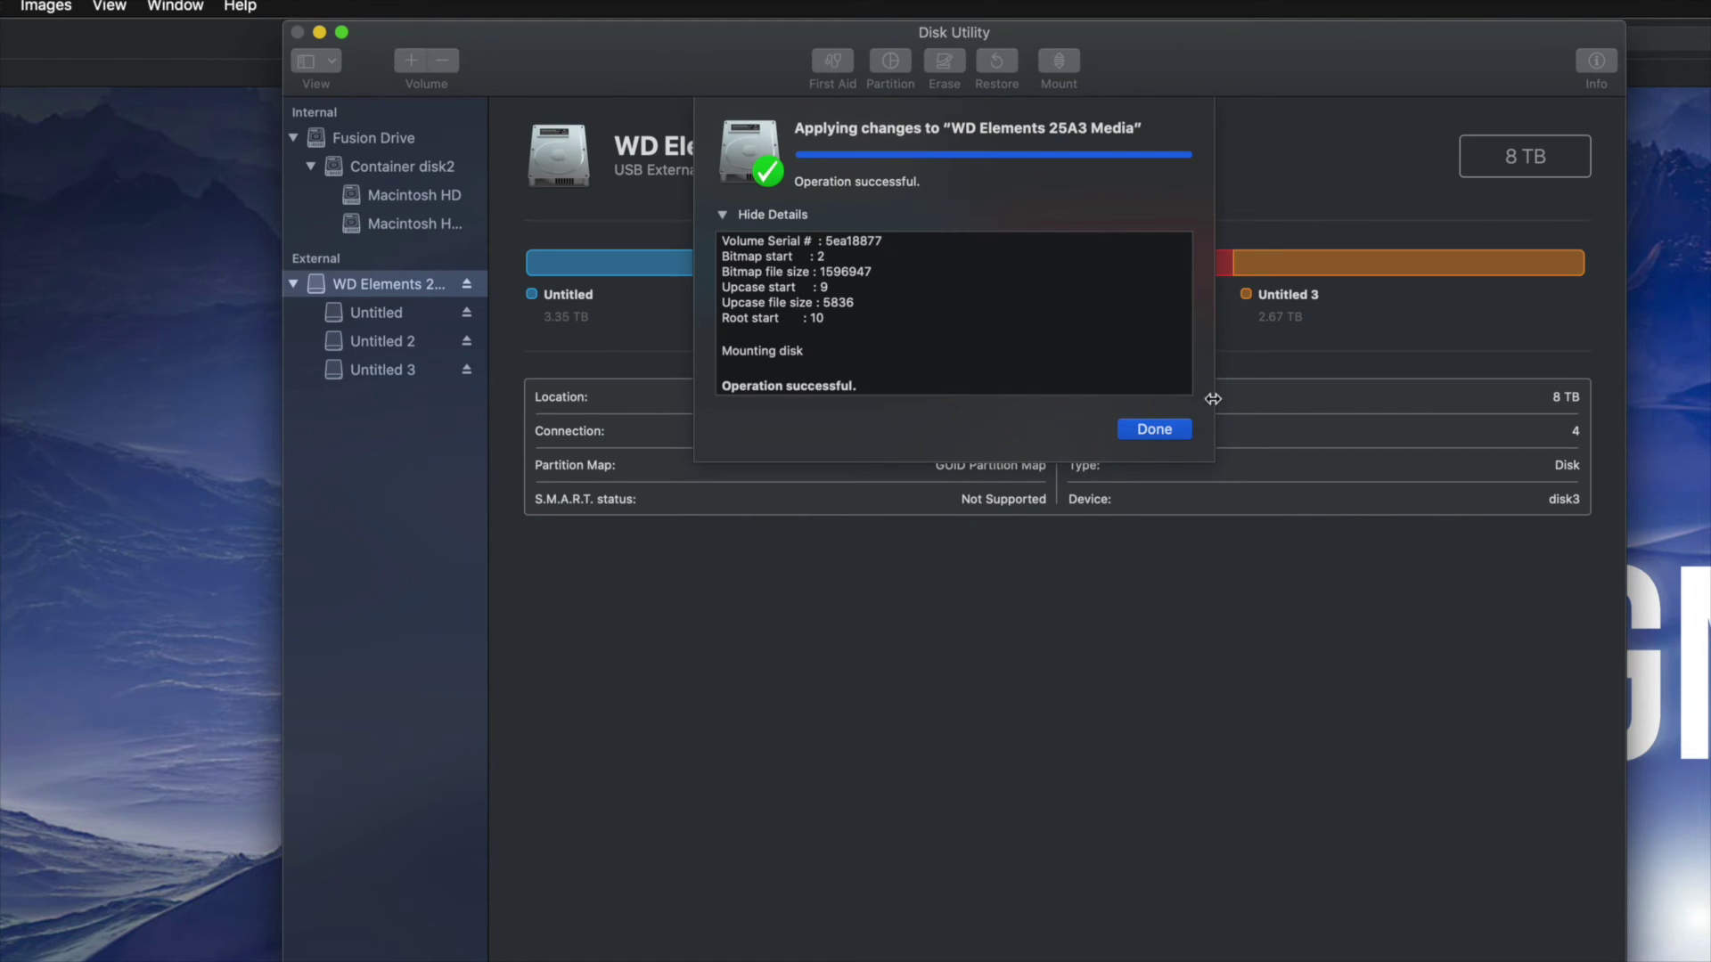
pyautogui.click(1154, 429)
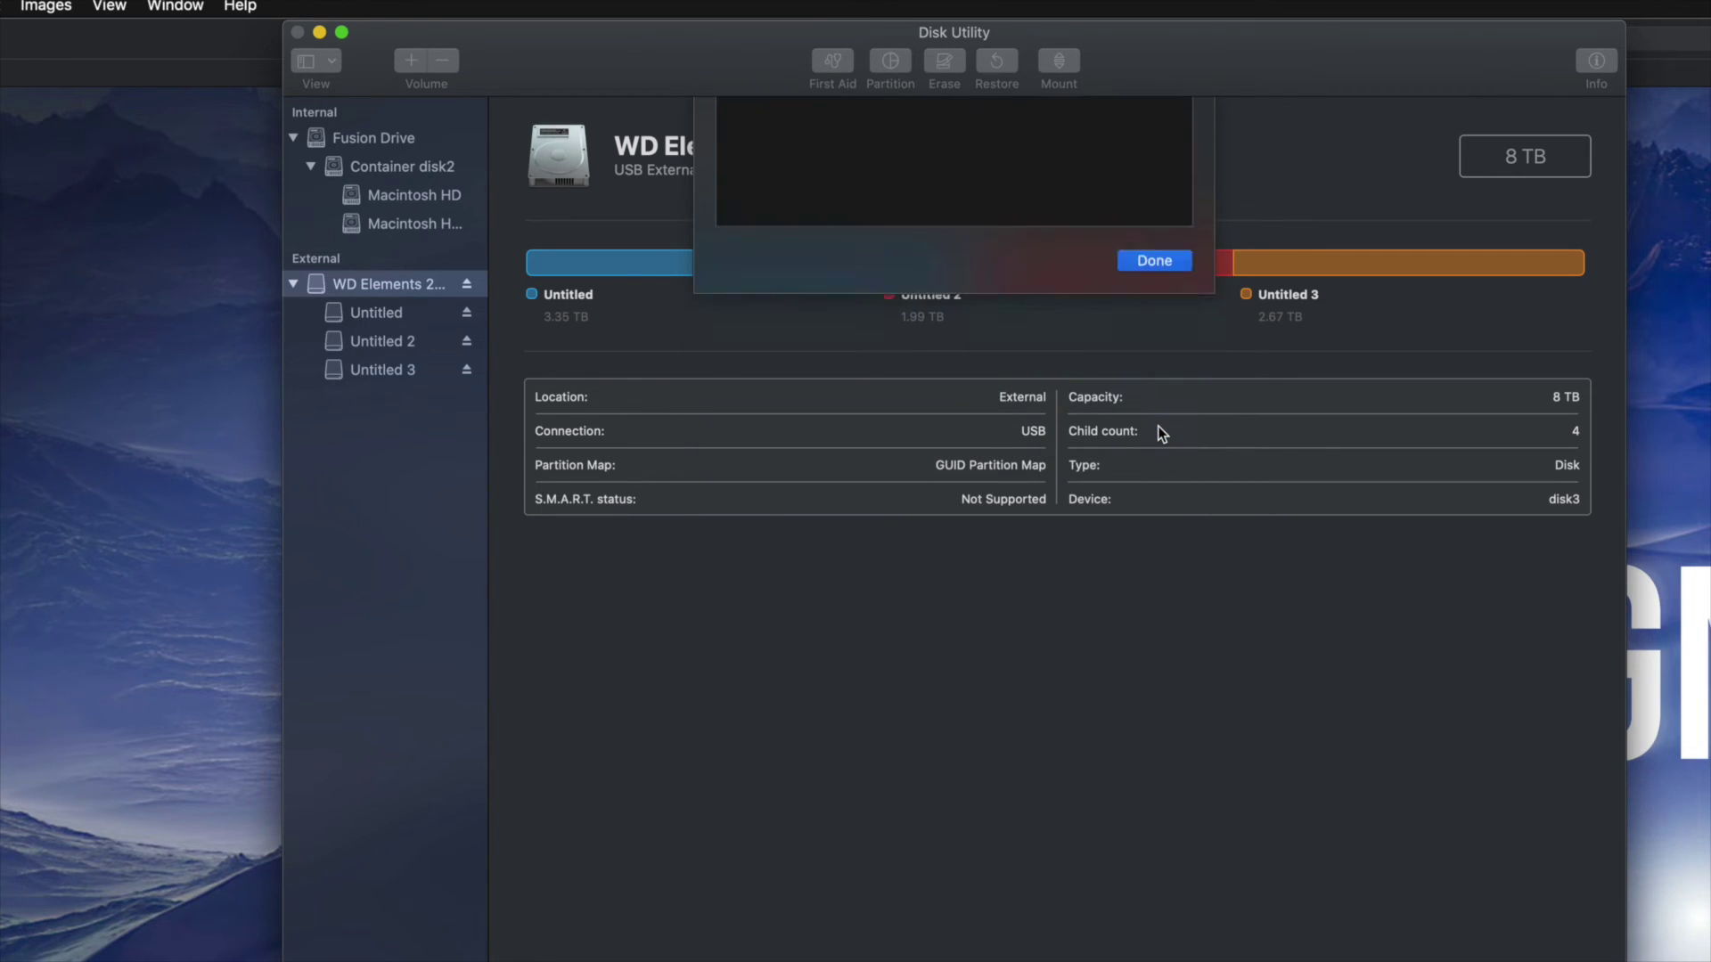